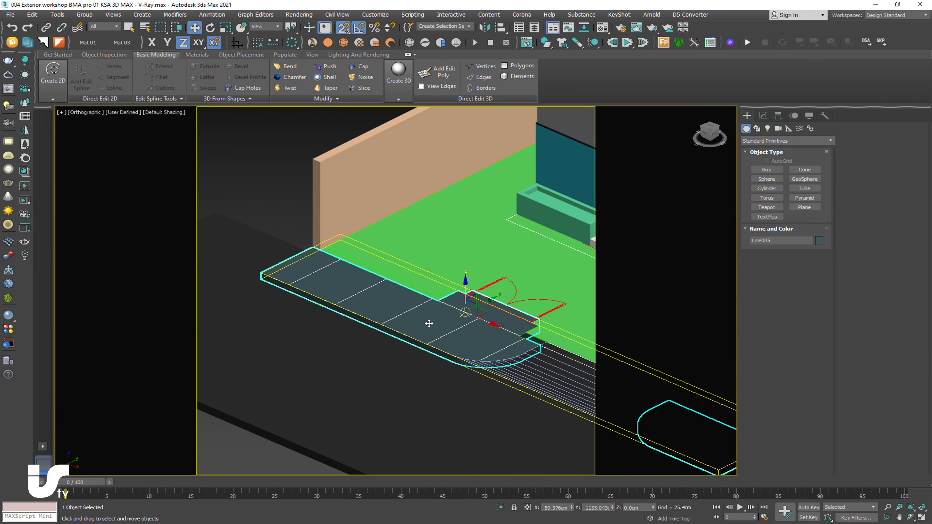
Add the large slab outline to the selection and isolate both objects.
{"action": "left_click", "coordinate": [414, 353], "text": "ctrl"}
{"action": "scroll", "coordinate": [414, 354], "scroll_direction": "down", "scroll_amount": 2}
{"action": "scroll", "coordinate": [389, 353], "scroll_direction": "down", "scroll_amount": 2}
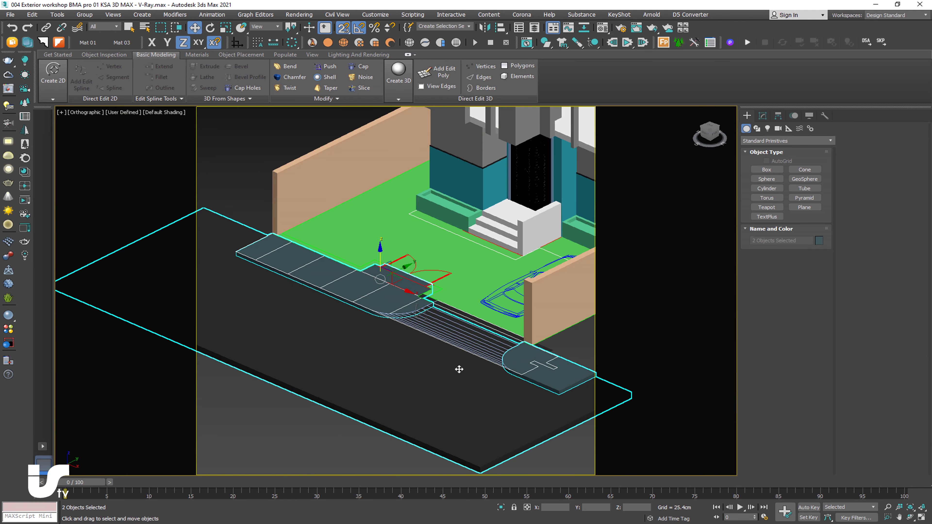
{"action": "key", "text": "alt+q"}
Frame the curb's rounded end and select only the curb piece Line005.
{"action": "mouse_move", "coordinate": [482, 371]}
{"action": "middle_mouse_down", "text": "alt"}
{"action": "mouse_move", "coordinate": [525, 408]}
{"action": "mouse_move", "coordinate": [502, 399]}
{"action": "middle_mouse_up", "text": "alt"}
{"action": "scroll", "coordinate": [470, 268], "scroll_direction": "up", "scroll_amount": 5}
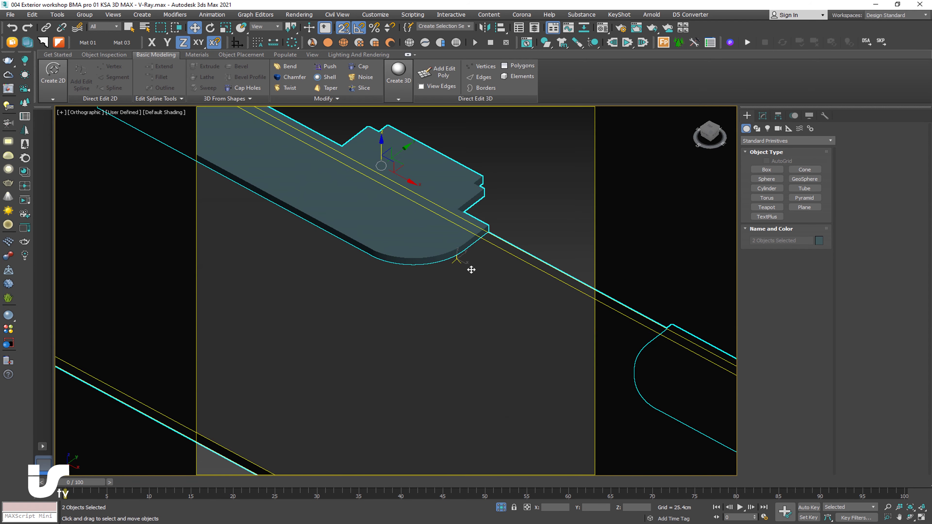
{"action": "middle_click_drag", "start_coordinate": [470, 268], "coordinate": [473, 319]}
{"action": "middle_click_drag", "start_coordinate": [372, 304], "coordinate": [383, 316]}
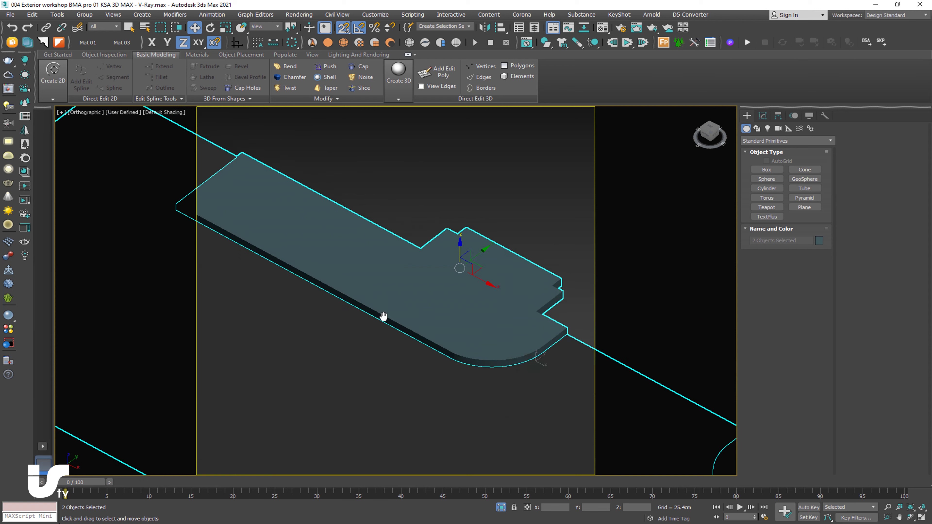
{"action": "scroll", "coordinate": [389, 316], "scroll_direction": "down", "scroll_amount": 2}
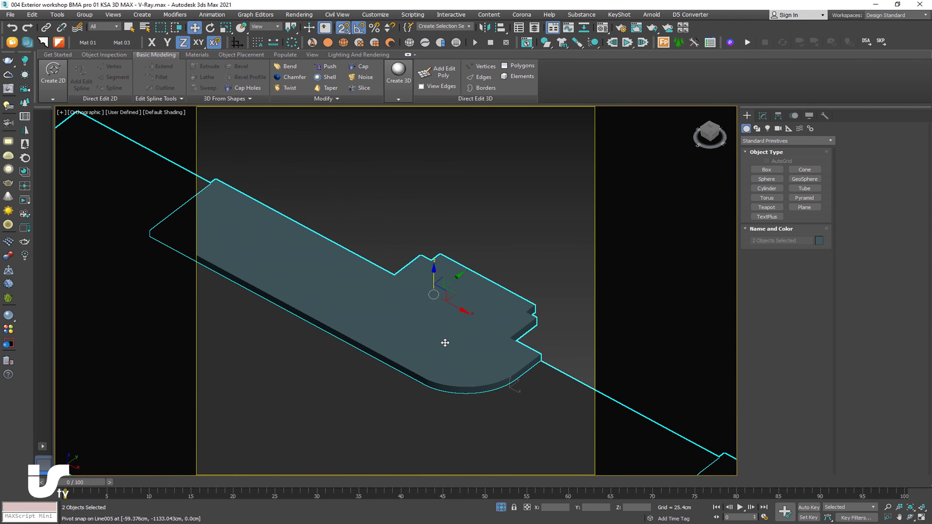
{"action": "left_click", "coordinate": [441, 325]}
Clone the curb piece as a copy named Line035.
{"action": "scroll", "coordinate": [454, 341], "scroll_direction": "down", "scroll_amount": 3}
{"action": "right_click", "coordinate": [399, 296]}
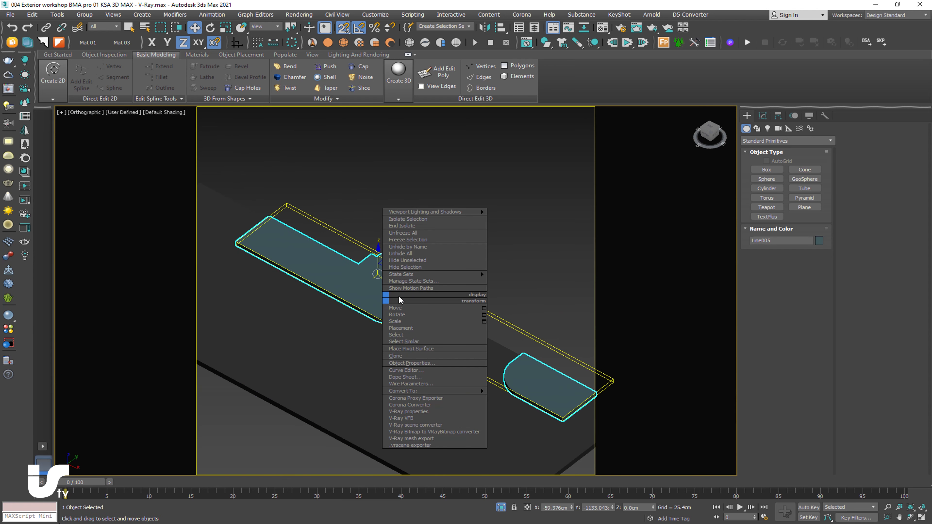
{"action": "left_click", "coordinate": [415, 356]}
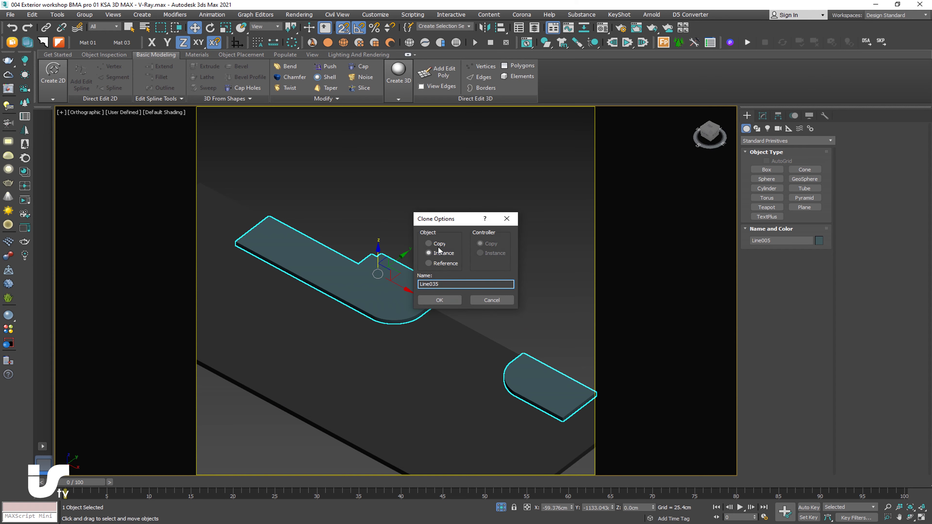
{"action": "left_click", "coordinate": [446, 300]}
{"action": "middle_click_drag", "start_coordinate": [446, 318], "coordinate": [463, 327], "text": "alt"}
Delete the Extrude modifier from Line035's stack, leaving only the base Line.
{"action": "left_click", "coordinate": [763, 116]}
{"action": "right_click", "coordinate": [773, 154]}
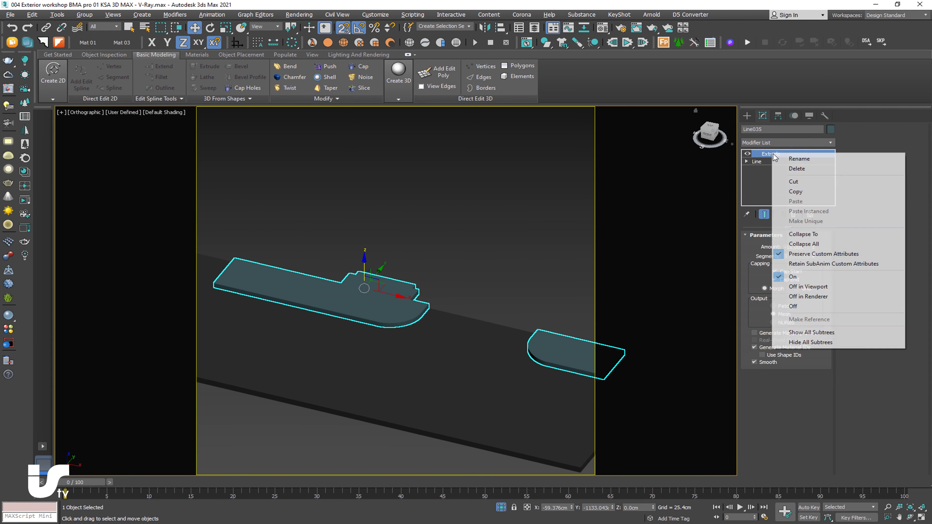
{"action": "left_click", "coordinate": [788, 167]}
{"action": "middle_click_drag", "start_coordinate": [517, 293], "coordinate": [463, 297], "text": "alt"}
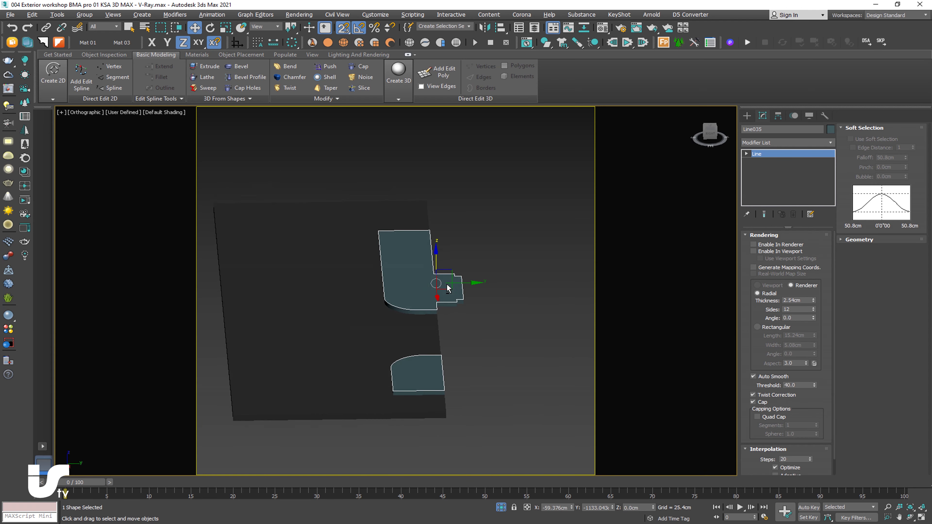
Give Line035 a lighter grey-teal object colour.
{"action": "left_click", "coordinate": [828, 129]}
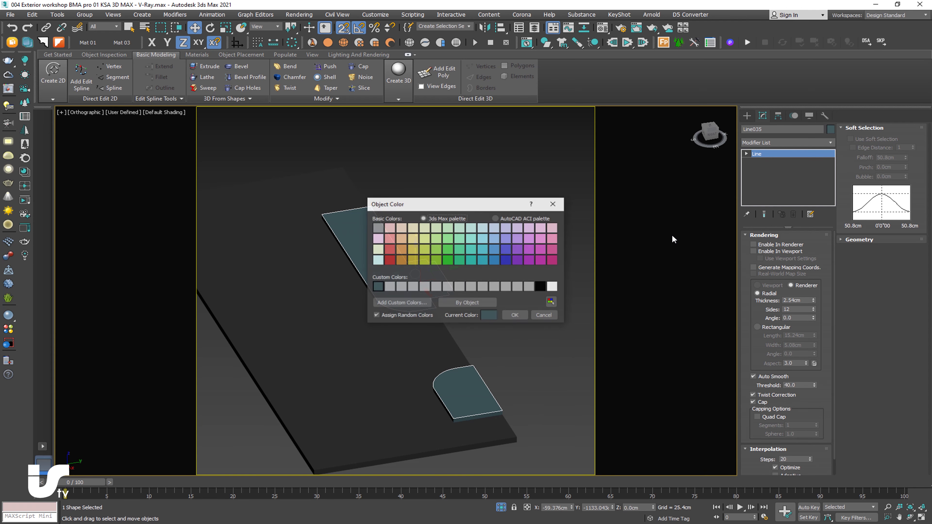
{"action": "left_click", "coordinate": [488, 315]}
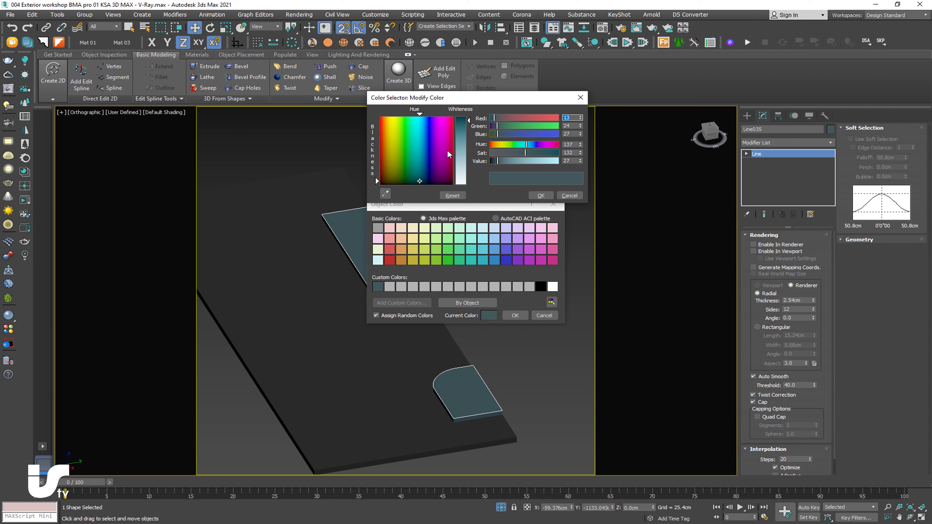
{"action": "left_click_drag", "start_coordinate": [468, 125], "coordinate": [468, 154]}
{"action": "left_click", "coordinate": [547, 195]}
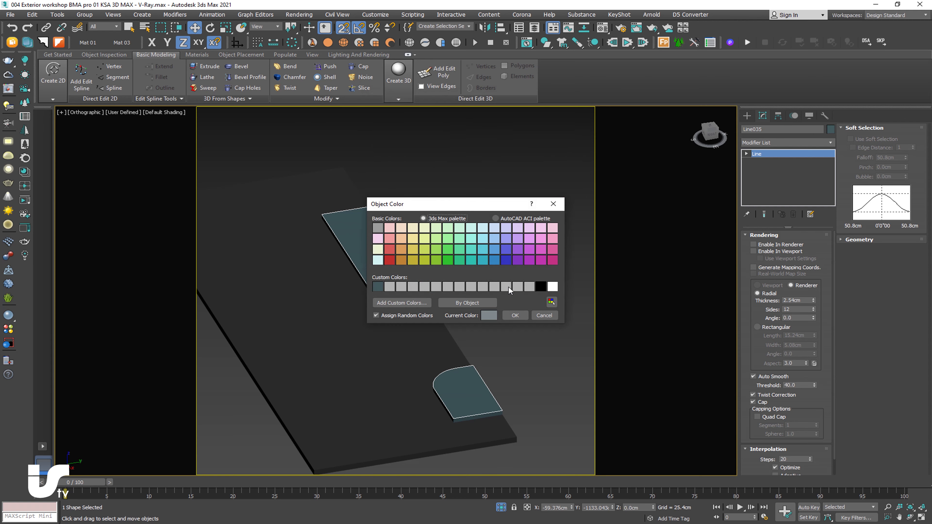
{"action": "left_click", "coordinate": [514, 316]}
{"action": "middle_click_drag", "start_coordinate": [457, 275], "coordinate": [506, 275], "text": "alt"}
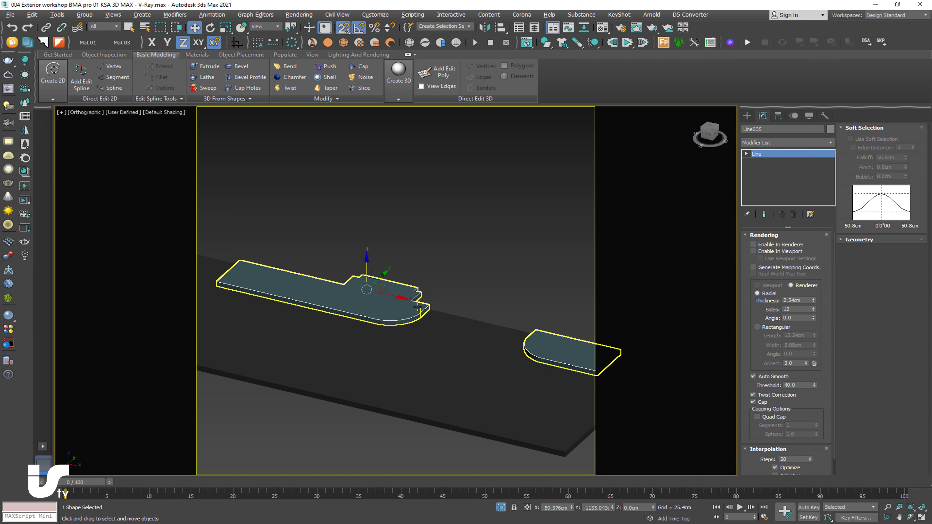
{"action": "mouse_move", "coordinate": [708, 134]}
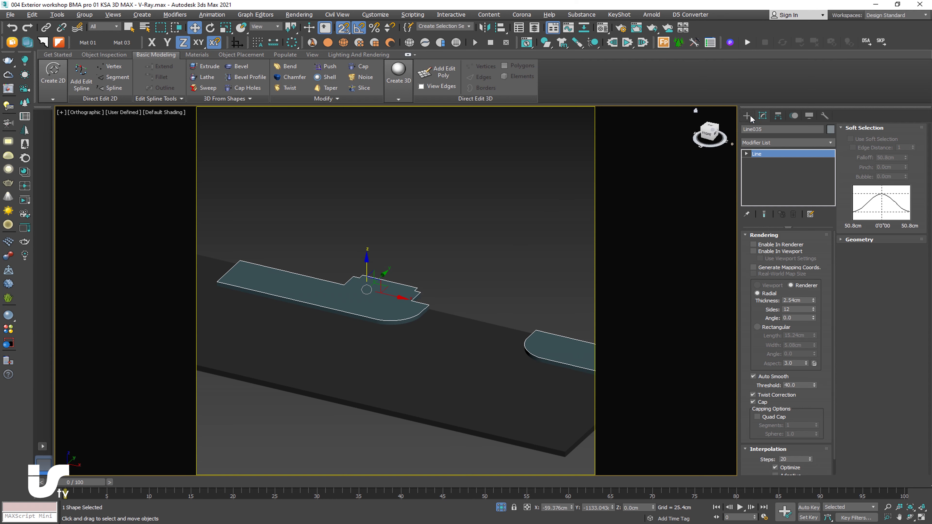
Switch to the Front view and frame the curb piece.
{"action": "left_click", "coordinate": [748, 116]}
{"action": "left_click", "coordinate": [708, 135]}
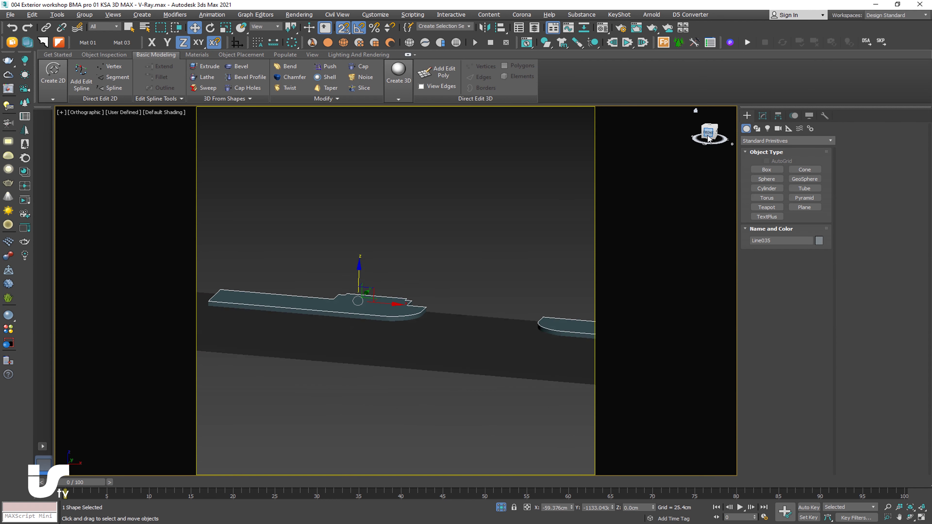
{"action": "middle_click_drag", "start_coordinate": [490, 232], "coordinate": [351, 233]}
{"action": "scroll", "coordinate": [509, 304], "scroll_direction": "up", "scroll_amount": 2}
{"action": "scroll", "coordinate": [509, 304], "scroll_direction": "up", "scroll_amount": 2}
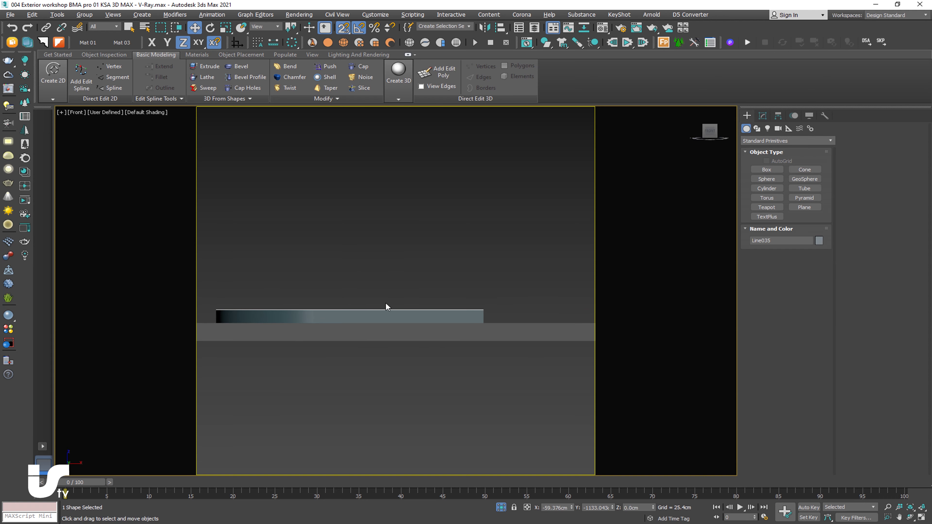
{"action": "middle_click_drag", "start_coordinate": [385, 305], "coordinate": [503, 287]}
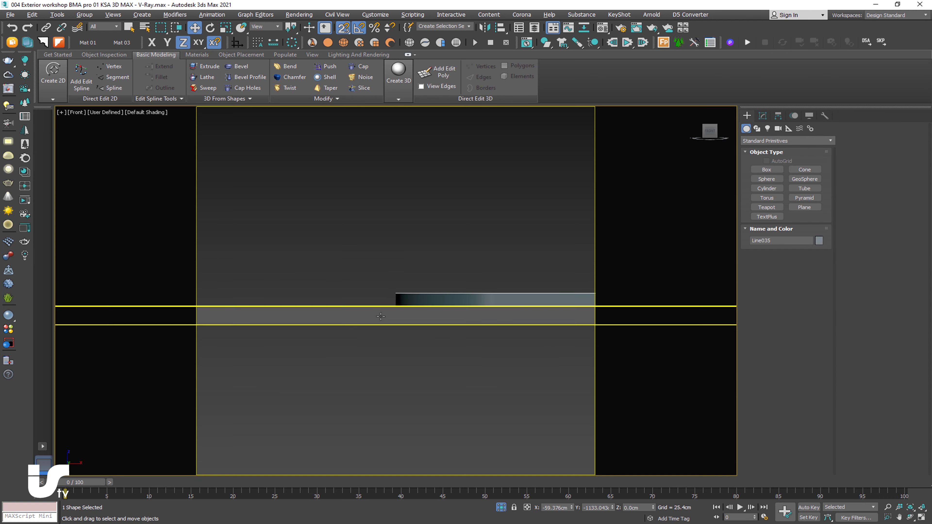
{"action": "middle_click_drag", "start_coordinate": [430, 288], "coordinate": [377, 290]}
{"action": "scroll", "coordinate": [338, 287], "scroll_direction": "up", "scroll_amount": 2}
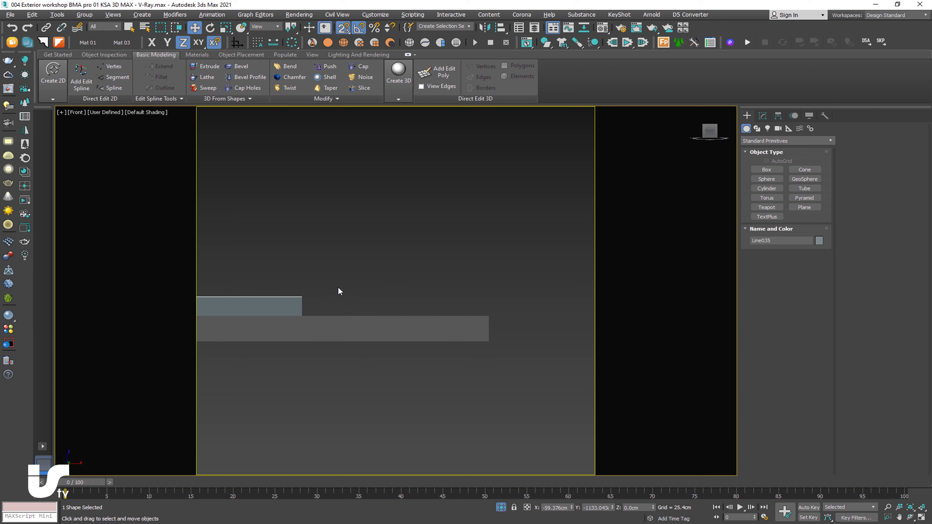
Draw Rectangle003, about 15 cm long, above the curb in the Front view.
{"action": "left_click", "coordinate": [757, 129]}
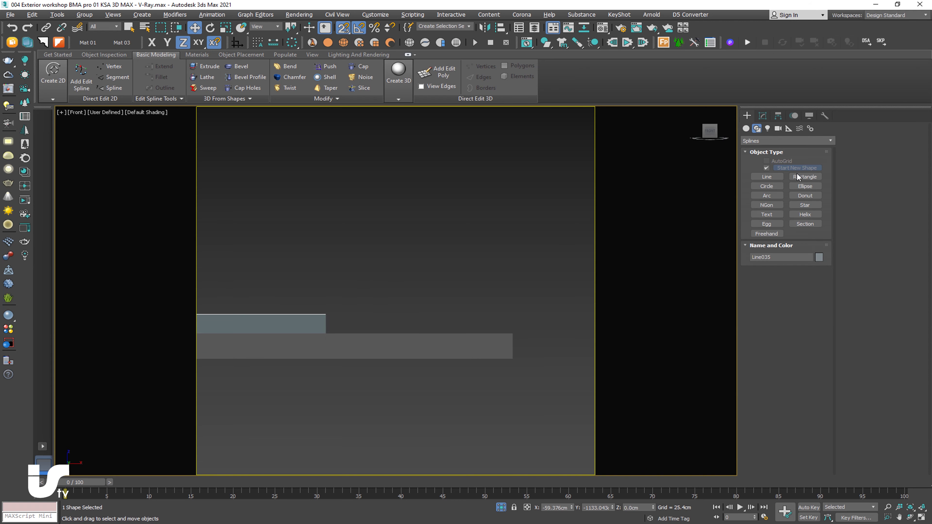
{"action": "left_click", "coordinate": [805, 177]}
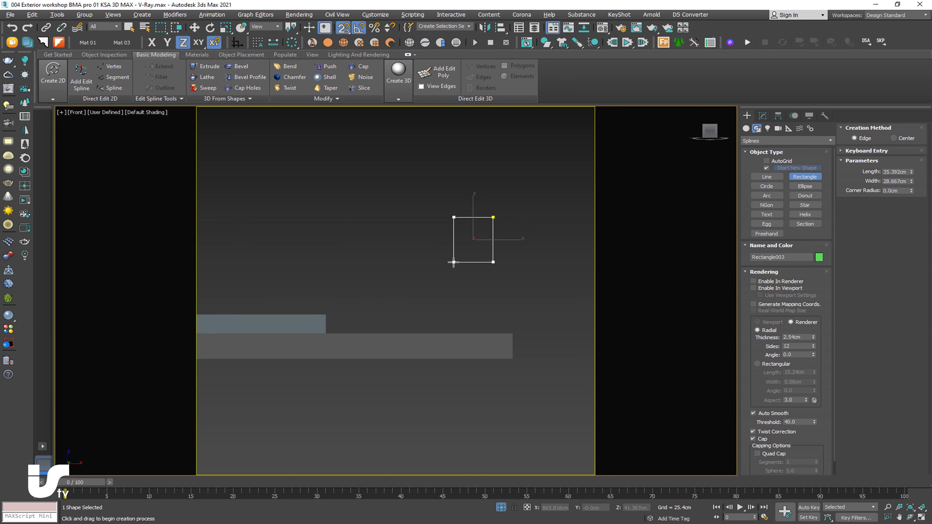
{"action": "scroll", "coordinate": [339, 310], "scroll_direction": "up", "scroll_amount": 2}
{"action": "middle_click_drag", "start_coordinate": [370, 292], "coordinate": [283, 317]}
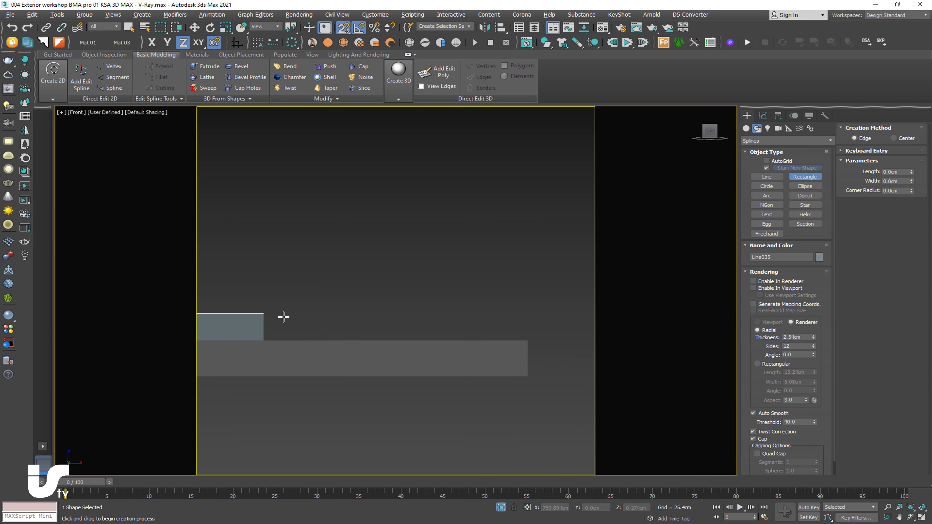
{"action": "left_click_drag", "start_coordinate": [267, 313], "coordinate": [275, 336]}
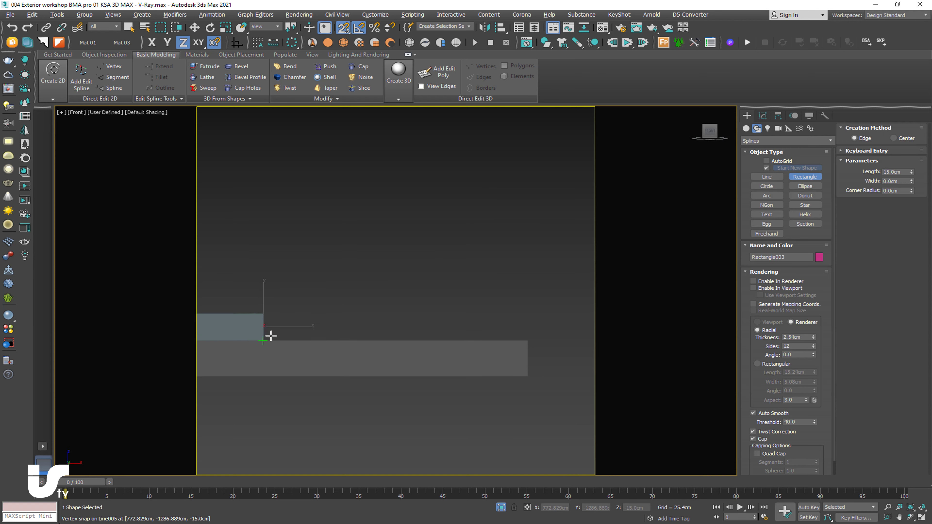
{"action": "right_click", "coordinate": [279, 334]}
{"action": "left_click_drag", "start_coordinate": [465, 232], "coordinate": [441, 259]}
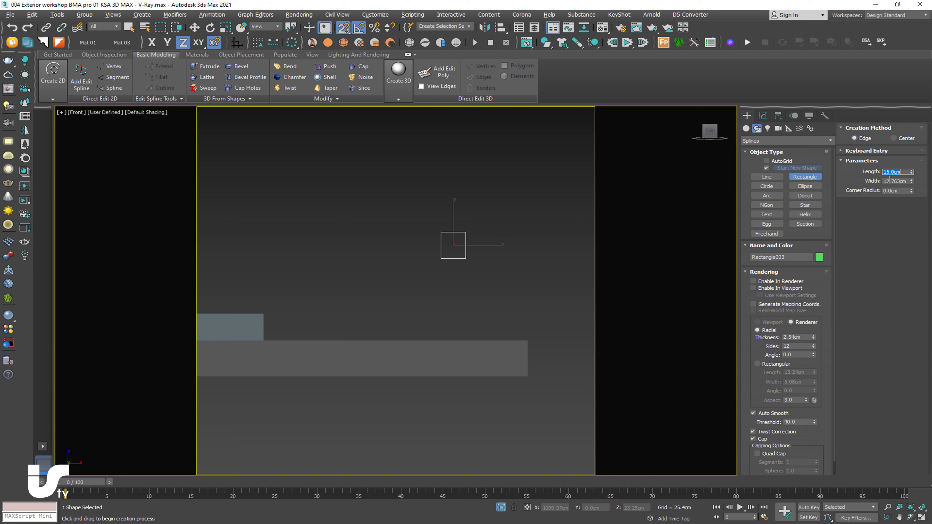
{"action": "key", "text": "w"}
{"action": "scroll", "coordinate": [451, 237], "scroll_direction": "up", "scroll_amount": 3}
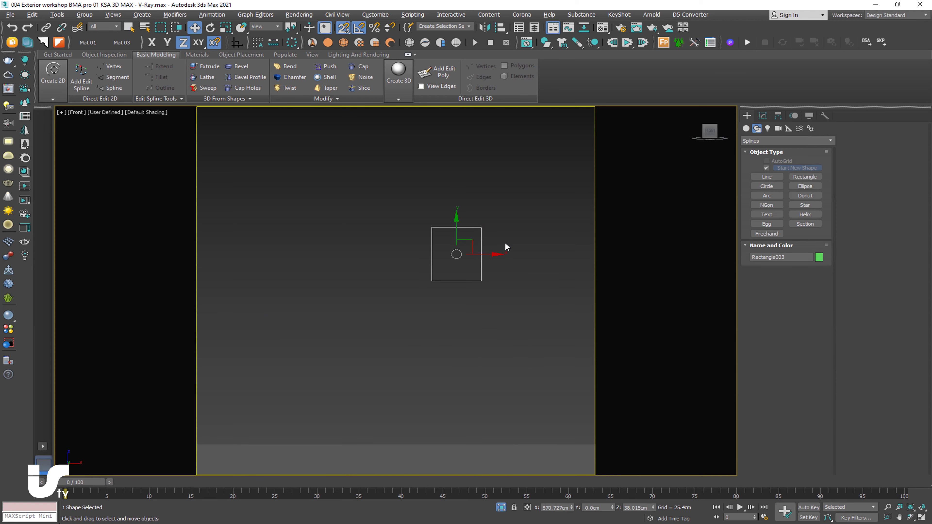
{"action": "left_click", "coordinate": [762, 116]}
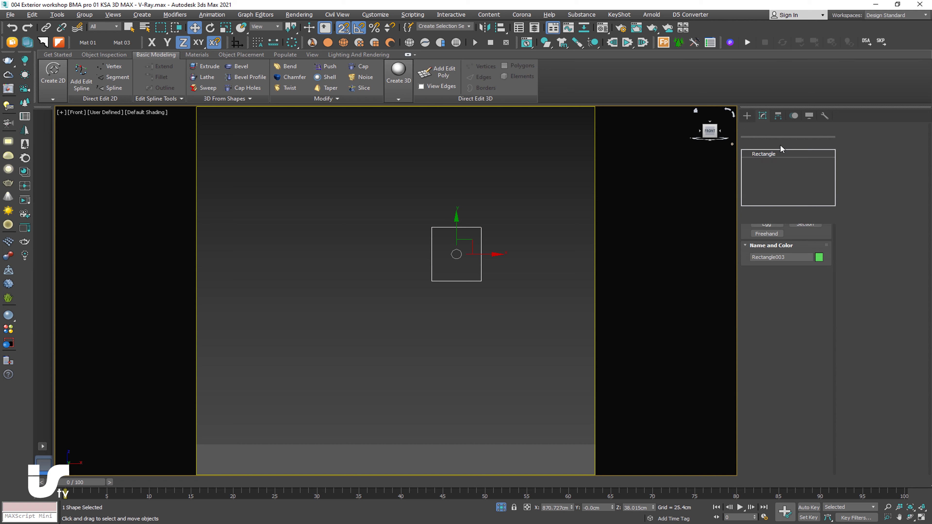
Convert Rectangle003 to an editable spline and select its top-right vertex.
{"action": "right_click", "coordinate": [513, 247]}
{"action": "left_click", "coordinate": [655, 337]}
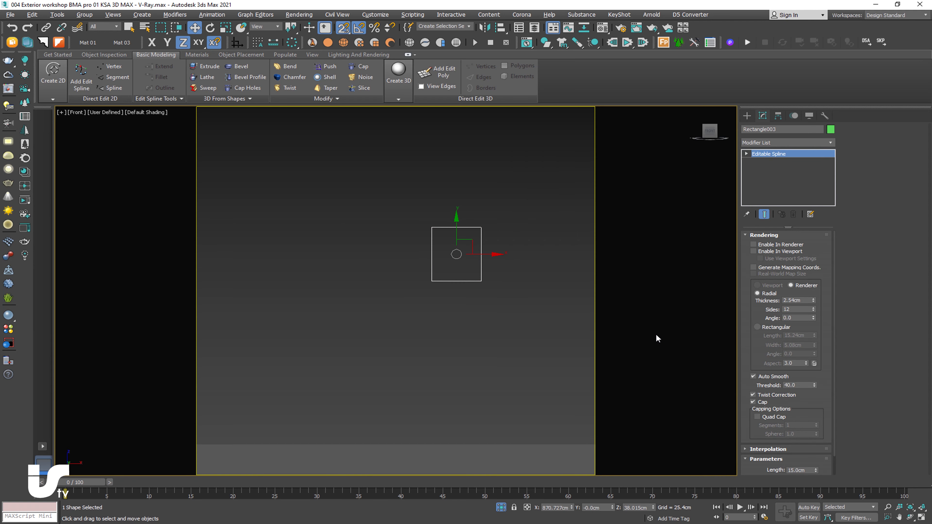
{"action": "left_click", "coordinate": [747, 153]}
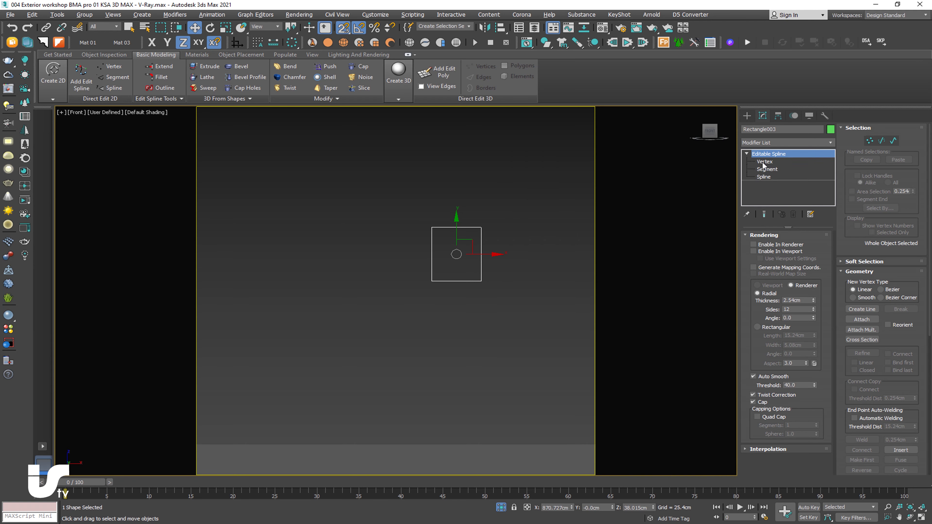
{"action": "left_click", "coordinate": [764, 162]}
{"action": "left_click_drag", "start_coordinate": [538, 206], "coordinate": [452, 256]}
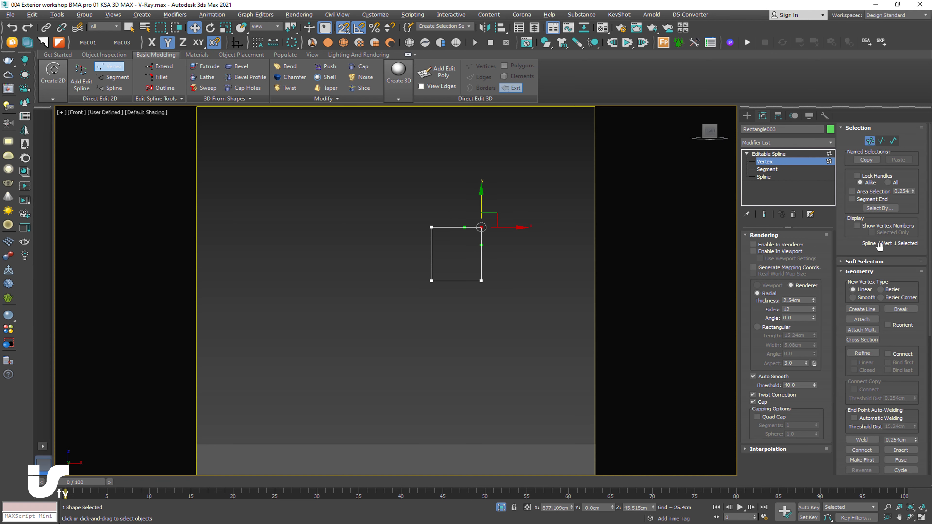
Fillet the top-right corner into a rounded quarter-arc.
{"action": "left_click_drag", "start_coordinate": [881, 249], "coordinate": [881, 83]}
{"action": "left_click", "coordinate": [862, 324]}
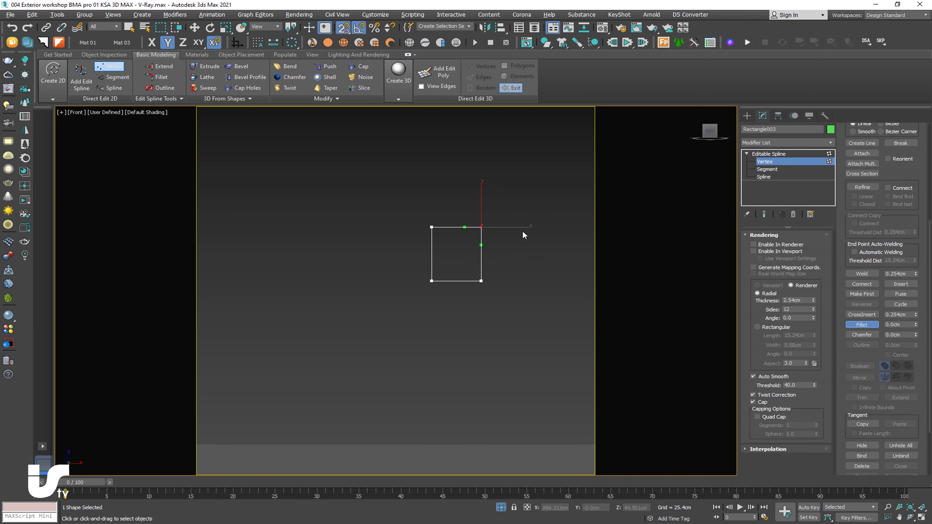
{"action": "left_click_drag", "start_coordinate": [481, 227], "coordinate": [503, 196]}
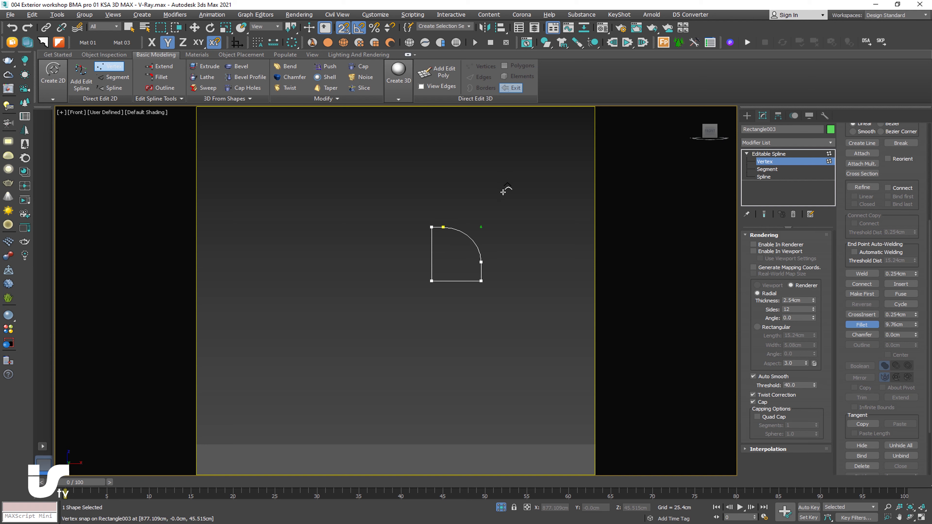
{"action": "middle_click_drag", "start_coordinate": [605, 266], "coordinate": [587, 267]}
{"action": "scroll", "coordinate": [444, 239], "scroll_direction": "up", "scroll_amount": 4}
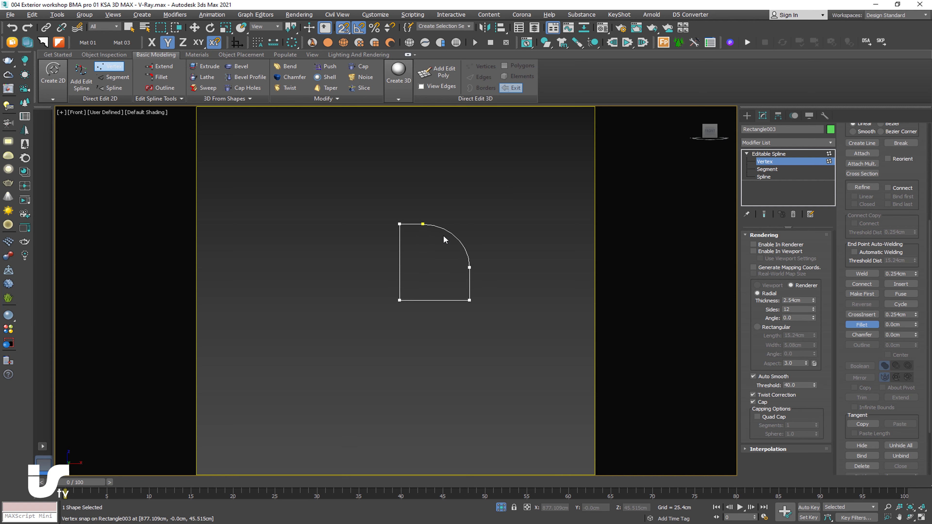
{"action": "left_click_drag", "start_coordinate": [851, 386], "coordinate": [851, 367]}
Set the spline's interpolation steps to 20 for a smoother arc.
{"action": "left_click", "coordinate": [789, 449]}
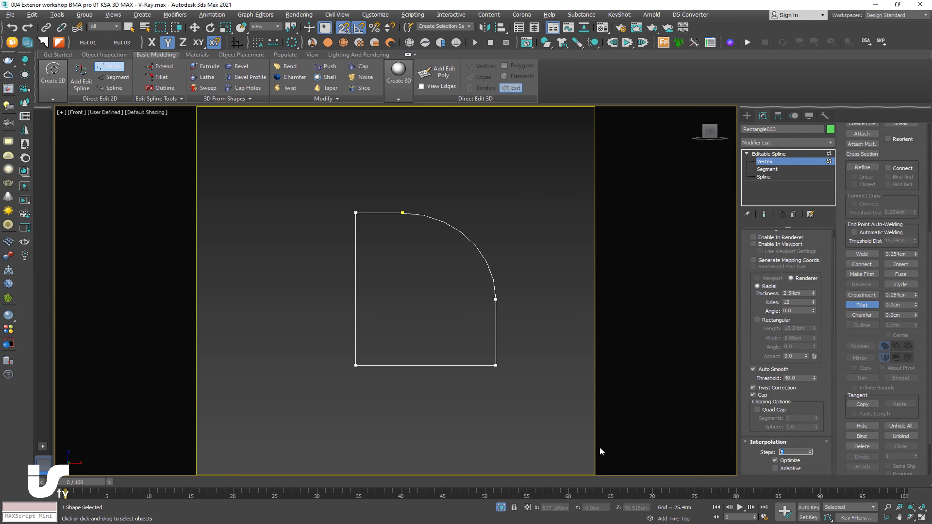
{"action": "type", "text": "20"}
{"action": "key", "text": "Return"}
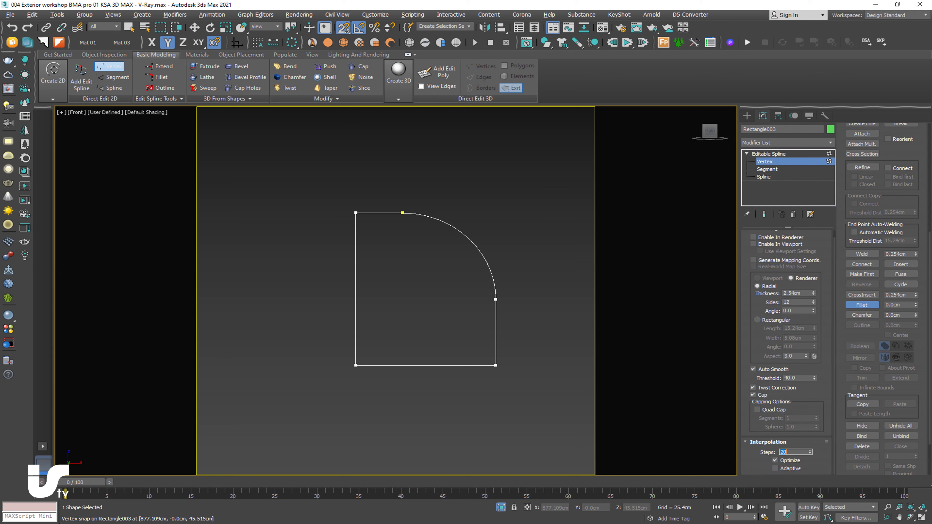
{"action": "scroll", "coordinate": [523, 325], "scroll_direction": "down", "scroll_amount": 5}
{"action": "scroll", "coordinate": [538, 261], "scroll_direction": "down", "scroll_amount": 3}
{"action": "left_click", "coordinate": [747, 116]}
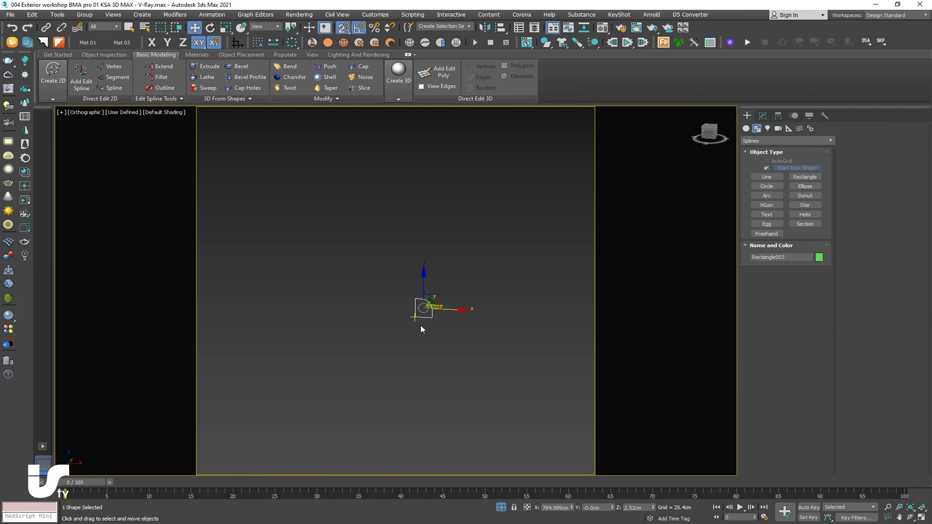
Turn off snapping and move the Rectangle003 profile onto the slab's corner.
{"action": "mouse_move", "coordinate": [421, 323]}
{"action": "middle_mouse_down", "text": "alt"}
{"action": "mouse_move", "coordinate": [431, 313]}
{"action": "mouse_move", "coordinate": [417, 342]}
{"action": "middle_mouse_up", "text": "alt"}
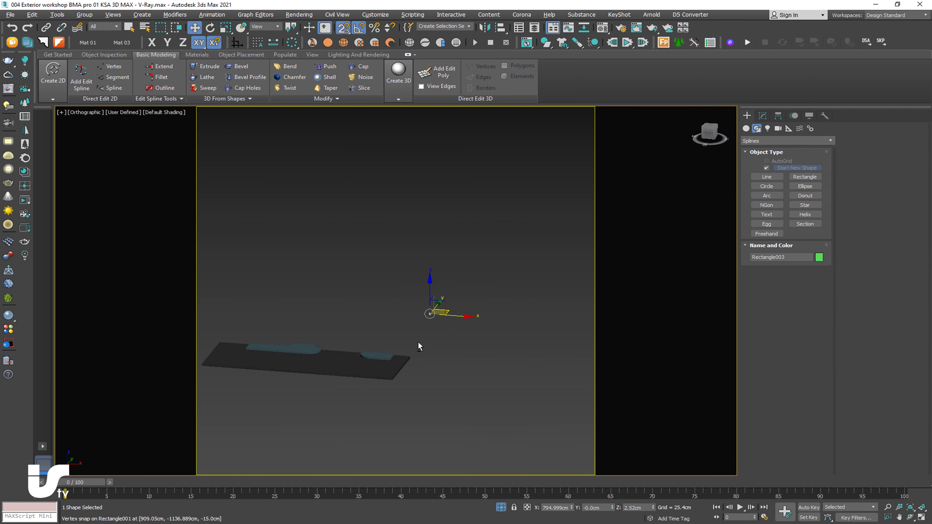
{"action": "scroll", "coordinate": [441, 330], "scroll_direction": "up", "scroll_amount": 4}
{"action": "scroll", "coordinate": [465, 322], "scroll_direction": "down", "scroll_amount": 1}
{"action": "scroll", "coordinate": [473, 304], "scroll_direction": "down", "scroll_amount": 2}
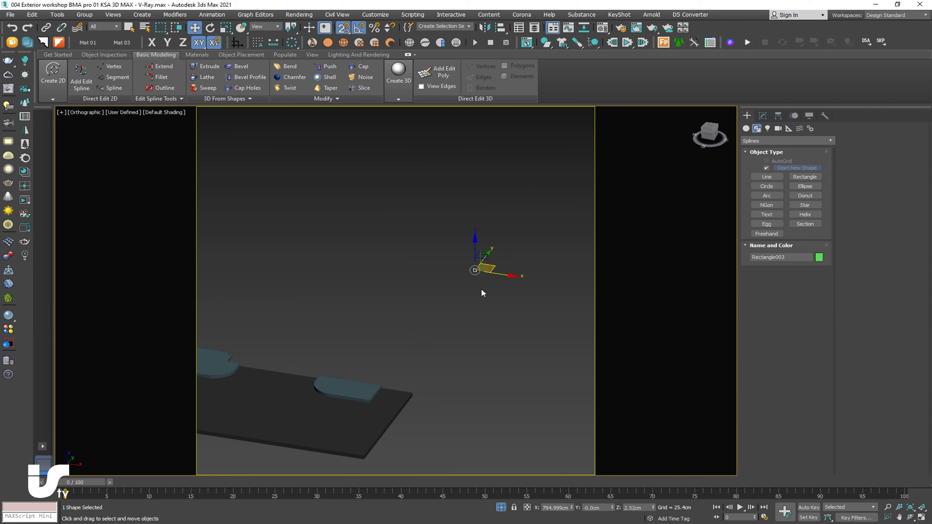
{"action": "middle_click_drag", "start_coordinate": [481, 289], "coordinate": [304, 384], "text": "alt"}
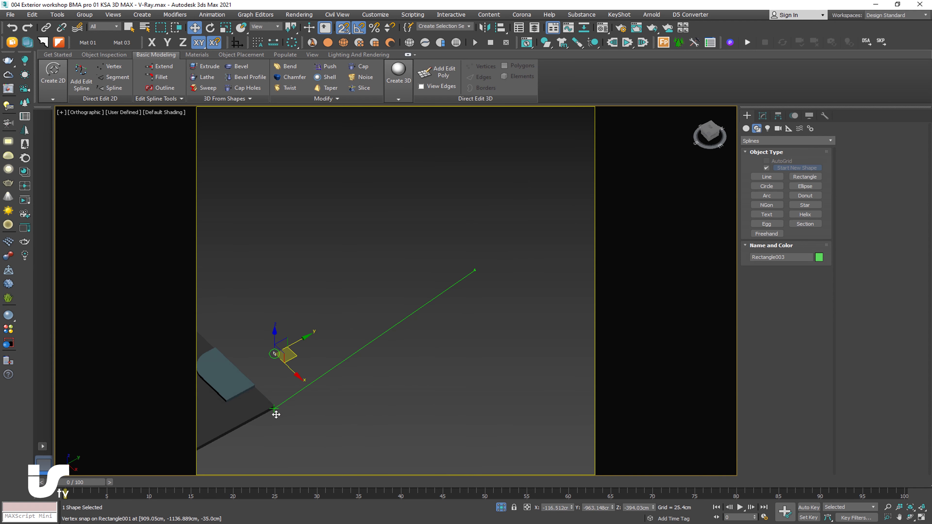
{"action": "middle_click_drag", "start_coordinate": [281, 404], "coordinate": [386, 383], "text": "alt"}
{"action": "scroll", "coordinate": [379, 379], "scroll_direction": "up", "scroll_amount": 2}
{"action": "key", "text": "s"}
{"action": "mouse_move", "coordinate": [429, 342]}
{"action": "left_mouse_down"}
{"action": "mouse_move", "coordinate": [343, 396]}
{"action": "mouse_move", "coordinate": [334, 426]}
{"action": "left_mouse_up"}
Select the flattened slab outline Line035.
{"action": "mouse_move", "coordinate": [334, 425]}
{"action": "middle_mouse_down", "text": "alt"}
{"action": "mouse_move", "coordinate": [395, 405]}
{"action": "mouse_move", "coordinate": [404, 389]}
{"action": "middle_mouse_up", "text": "alt"}
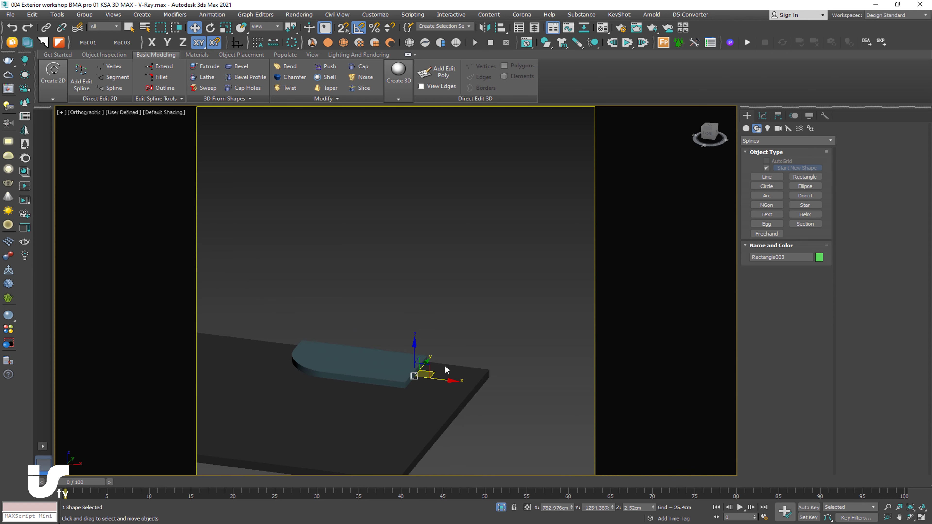
{"action": "scroll", "coordinate": [404, 386], "scroll_direction": "up", "scroll_amount": 3}
{"action": "scroll", "coordinate": [408, 379], "scroll_direction": "up", "scroll_amount": 3}
{"action": "left_click", "coordinate": [416, 383]}
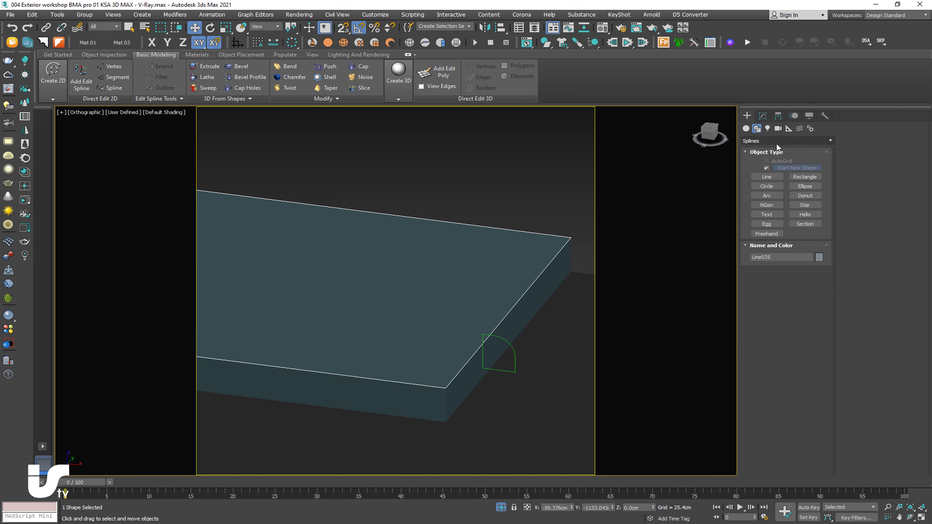
Add a Sweep modifier to the slab outline Line035.
{"action": "left_click", "coordinate": [762, 116]}
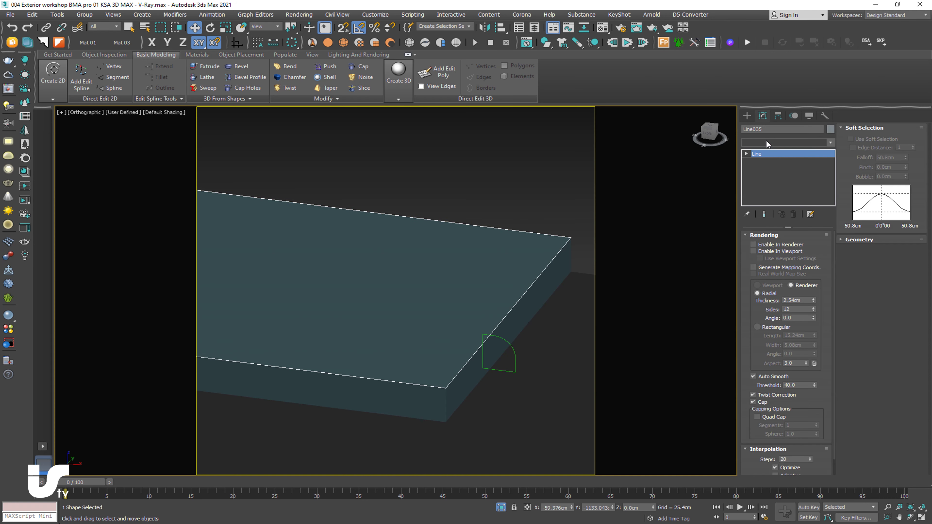
{"action": "left_click", "coordinate": [768, 140]}
{"action": "scroll", "coordinate": [770, 304], "scroll_direction": "down", "scroll_amount": 1}
{"action": "scroll", "coordinate": [771, 305], "scroll_direction": "down", "scroll_amount": 2}
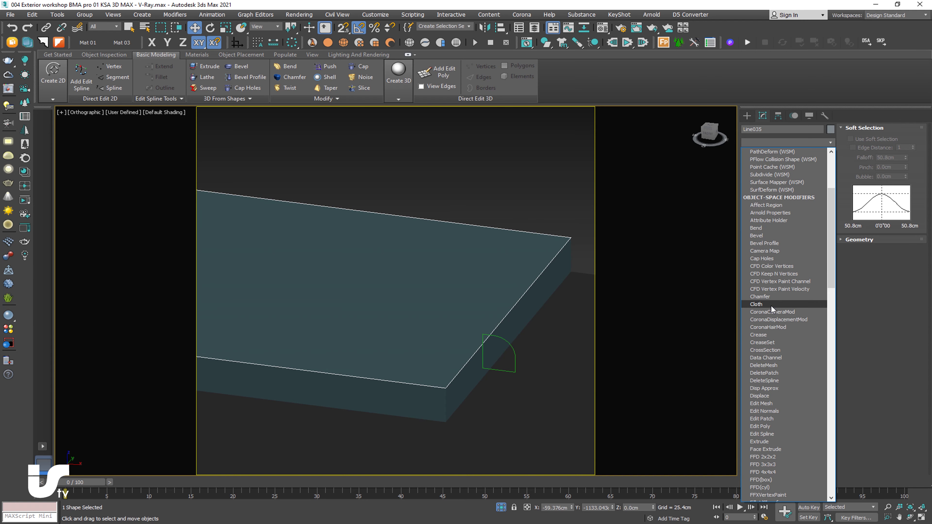
{"action": "type", "text": "s"}
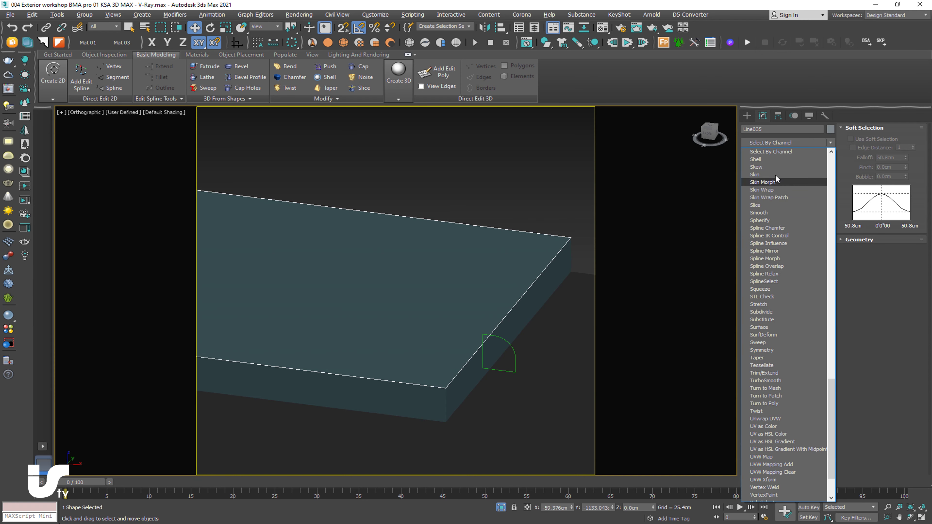
{"action": "left_click", "coordinate": [765, 342]}
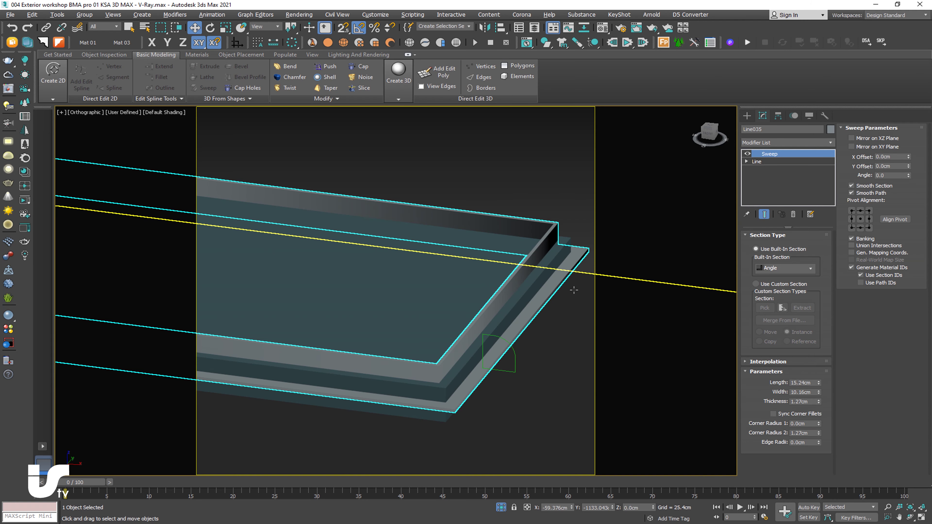
Set the sweep to a custom section, picking Rectangle003 as the profile.
{"action": "left_click", "coordinate": [769, 285]}
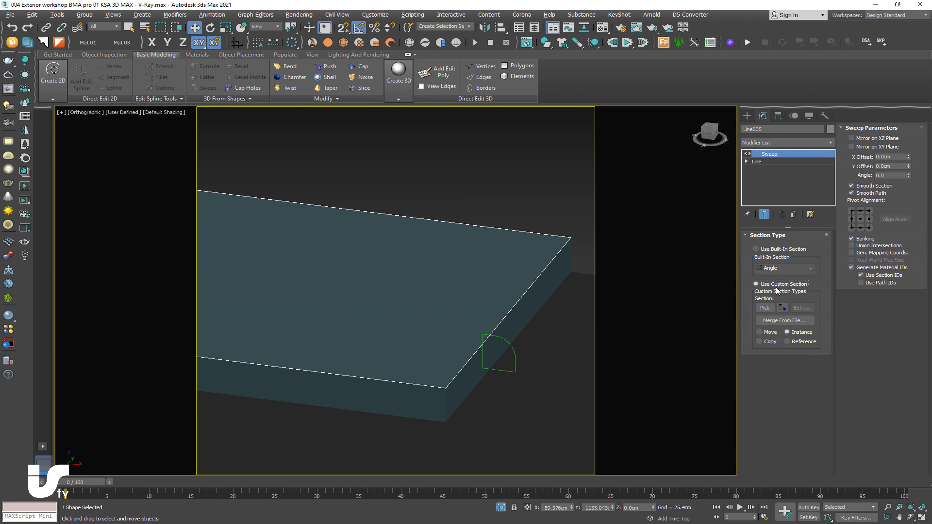
{"action": "left_click", "coordinate": [769, 308]}
{"action": "scroll", "coordinate": [477, 342], "scroll_direction": "down", "scroll_amount": 2}
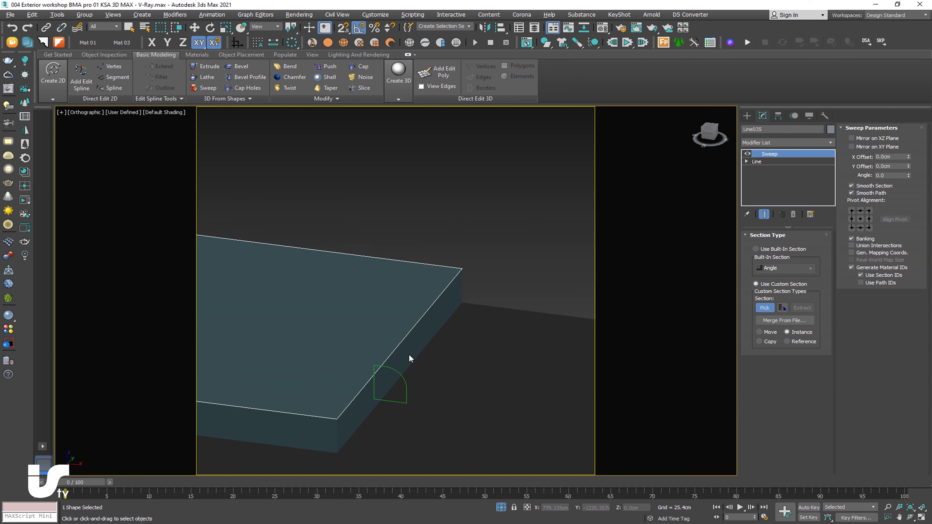
{"action": "scroll", "coordinate": [404, 364], "scroll_direction": "down", "scroll_amount": 2}
{"action": "left_click", "coordinate": [403, 364]}
Orbit and pan to inspect the swept trim frame from several angles.
{"action": "middle_click_drag", "start_coordinate": [445, 373], "coordinate": [467, 362], "text": "alt"}
{"action": "scroll", "coordinate": [472, 246], "scroll_direction": "up", "scroll_amount": 5}
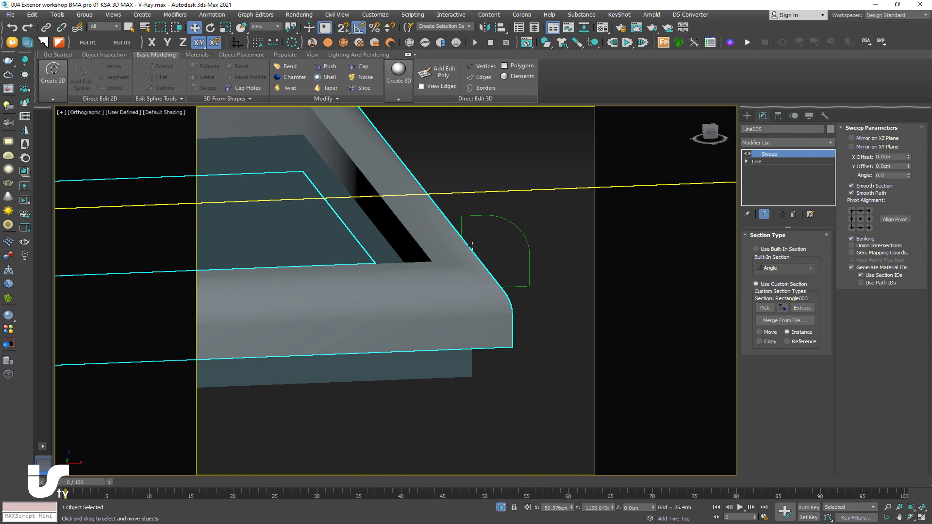
{"action": "scroll", "coordinate": [447, 273], "scroll_direction": "down", "scroll_amount": 2}
{"action": "scroll", "coordinate": [382, 250], "scroll_direction": "down", "scroll_amount": 3}
{"action": "scroll", "coordinate": [440, 312], "scroll_direction": "down", "scroll_amount": 2}
{"action": "mouse_move", "coordinate": [451, 326]}
{"action": "middle_mouse_down", "text": "alt"}
{"action": "mouse_move", "coordinate": [401, 343]}
{"action": "mouse_move", "coordinate": [476, 291]}
{"action": "mouse_move", "coordinate": [439, 328]}
{"action": "mouse_move", "coordinate": [475, 333]}
{"action": "mouse_move", "coordinate": [402, 329]}
{"action": "middle_mouse_up", "text": "alt"}
{"action": "scroll", "coordinate": [320, 278], "scroll_direction": "up", "scroll_amount": 4}
{"action": "scroll", "coordinate": [320, 278], "scroll_direction": "up", "scroll_amount": 2}
{"action": "scroll", "coordinate": [320, 278], "scroll_direction": "down", "scroll_amount": 6}
{"action": "scroll", "coordinate": [377, 289], "scroll_direction": "up", "scroll_amount": 1}
{"action": "mouse_move", "coordinate": [376, 289]}
{"action": "middle_mouse_down"}
{"action": "mouse_move", "coordinate": [288, 291]}
{"action": "mouse_move", "coordinate": [420, 285]}
{"action": "mouse_move", "coordinate": [371, 299]}
{"action": "middle_mouse_up"}
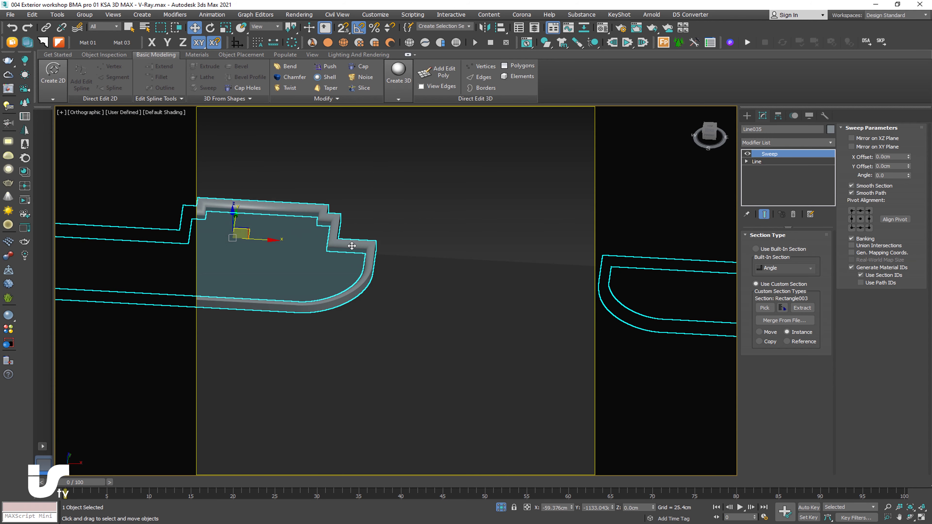
{"action": "middle_click_drag", "start_coordinate": [386, 261], "coordinate": [367, 279], "text": "alt"}
{"action": "scroll", "coordinate": [367, 279], "scroll_direction": "down", "scroll_amount": 2}
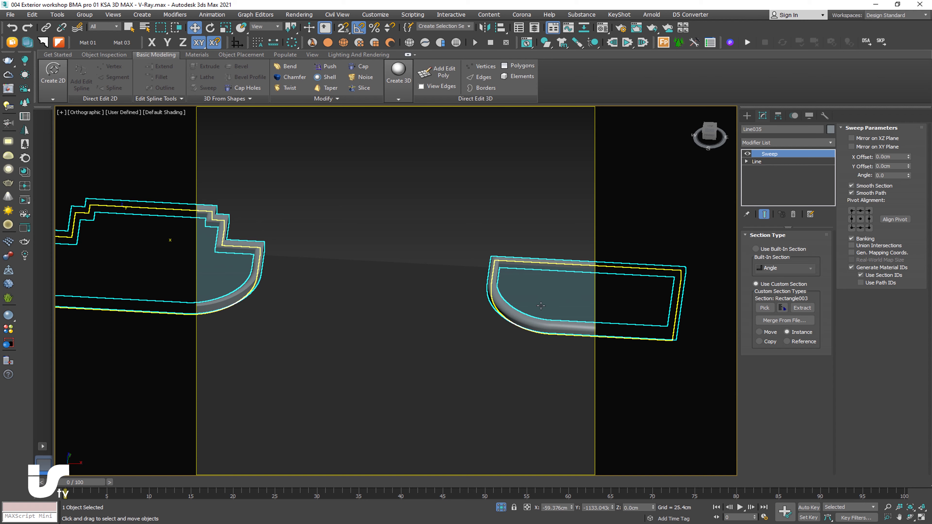
{"action": "scroll", "coordinate": [302, 298], "scroll_direction": "down", "scroll_amount": 3}
{"action": "middle_click_drag", "start_coordinate": [302, 297], "coordinate": [248, 277], "text": "alt"}
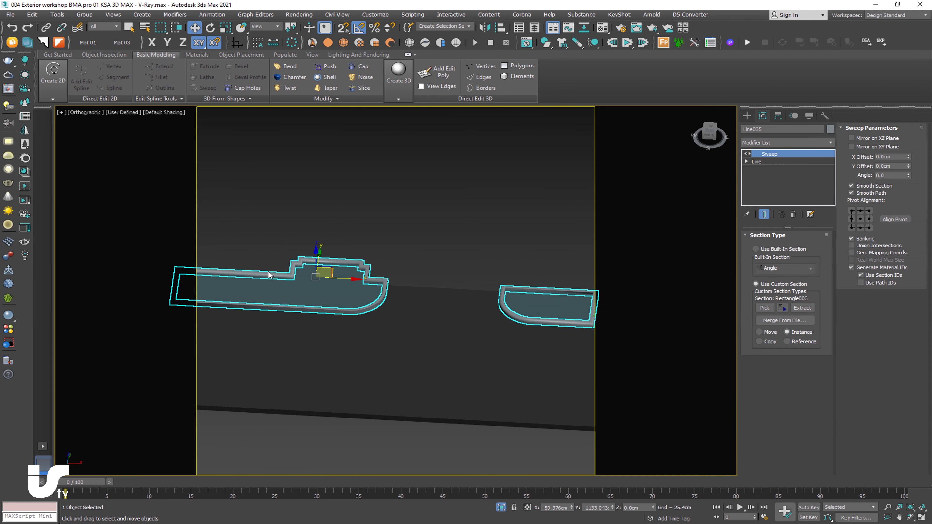
{"action": "middle_click_drag", "start_coordinate": [492, 289], "coordinate": [410, 287]}
Detach Line035's right-hand spline at Spline level as a separate shape, Shape001.
{"action": "left_click", "coordinate": [746, 162]}
{"action": "left_click", "coordinate": [766, 184]}
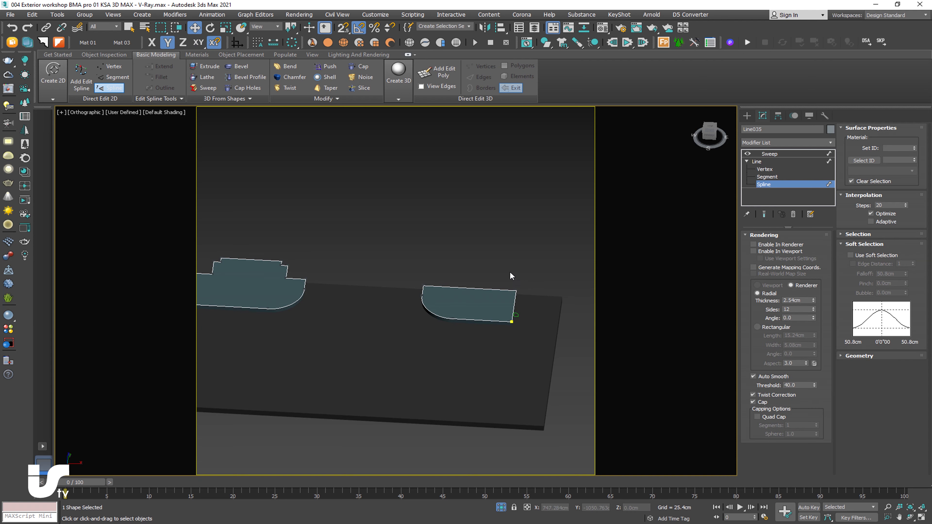
{"action": "left_click_drag", "start_coordinate": [509, 274], "coordinate": [439, 353]}
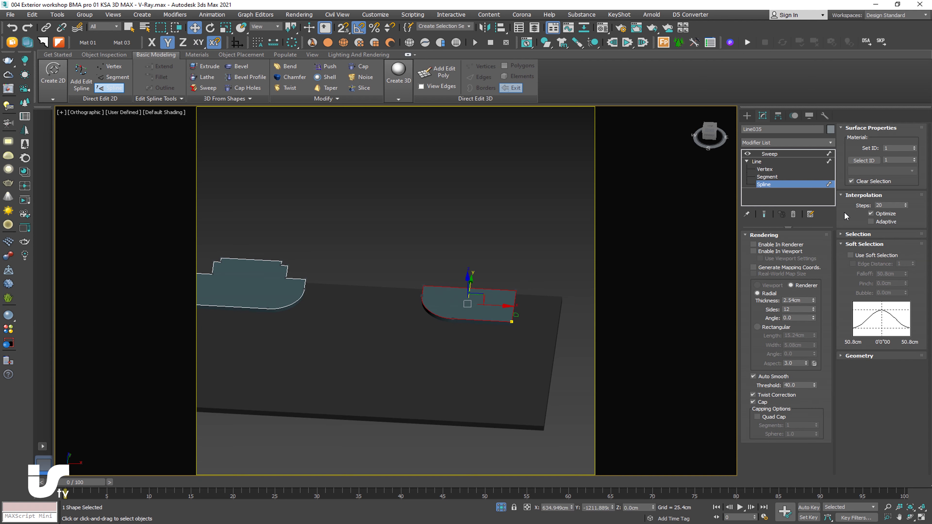
{"action": "left_click", "coordinate": [859, 356]}
{"action": "scroll", "coordinate": [880, 368], "scroll_direction": "down", "scroll_amount": 5}
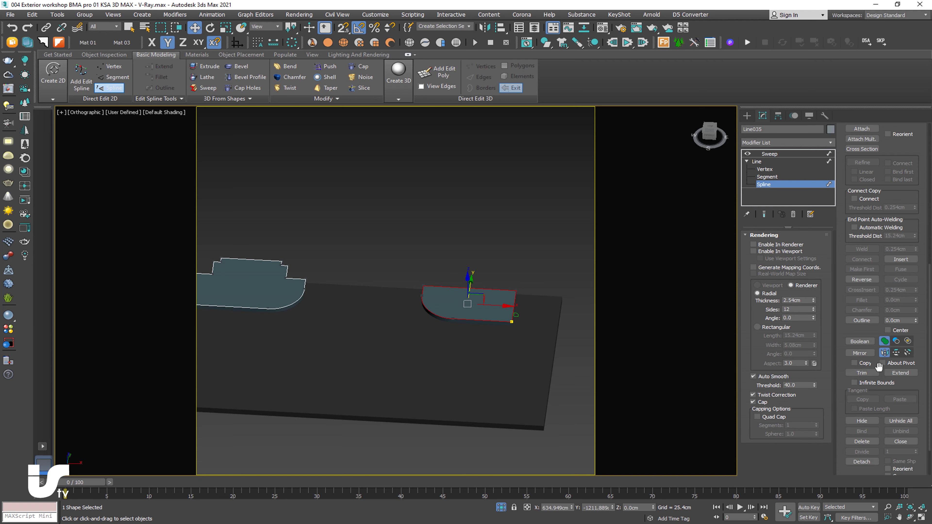
{"action": "left_click_drag", "start_coordinate": [889, 142], "coordinate": [890, 71]}
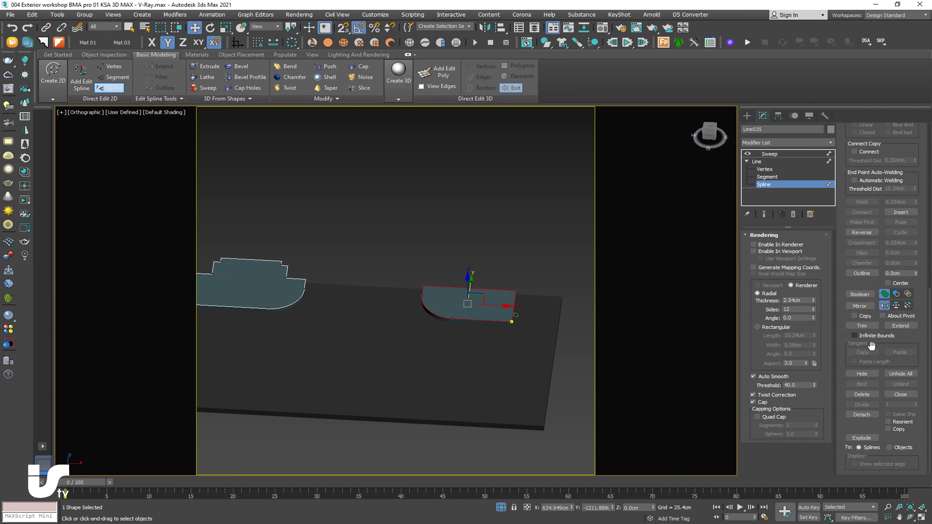
{"action": "left_click", "coordinate": [869, 416]}
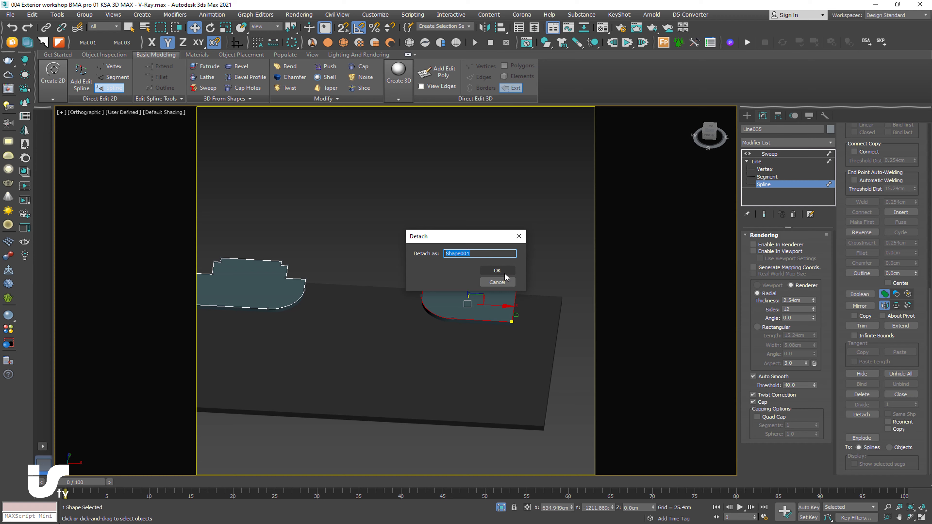
{"action": "left_click", "coordinate": [497, 270]}
{"action": "left_click", "coordinate": [747, 115]}
Frame the boat-shaped outline and bring up its Sweep parameters.
{"action": "middle_click_drag", "start_coordinate": [408, 297], "coordinate": [519, 297]}
{"action": "scroll", "coordinate": [411, 294], "scroll_direction": "up", "scroll_amount": 5}
{"action": "scroll", "coordinate": [411, 293], "scroll_direction": "up", "scroll_amount": 2}
{"action": "scroll", "coordinate": [411, 294], "scroll_direction": "down", "scroll_amount": 6}
{"action": "middle_click_drag", "start_coordinate": [459, 294], "coordinate": [404, 287], "text": "alt"}
{"action": "scroll", "coordinate": [404, 287], "scroll_direction": "up", "scroll_amount": 3}
{"action": "scroll", "coordinate": [516, 281], "scroll_direction": "down", "scroll_amount": 3}
{"action": "middle_click_drag", "start_coordinate": [516, 281], "coordinate": [439, 245]}
{"action": "scroll", "coordinate": [414, 226], "scroll_direction": "up", "scroll_amount": 2}
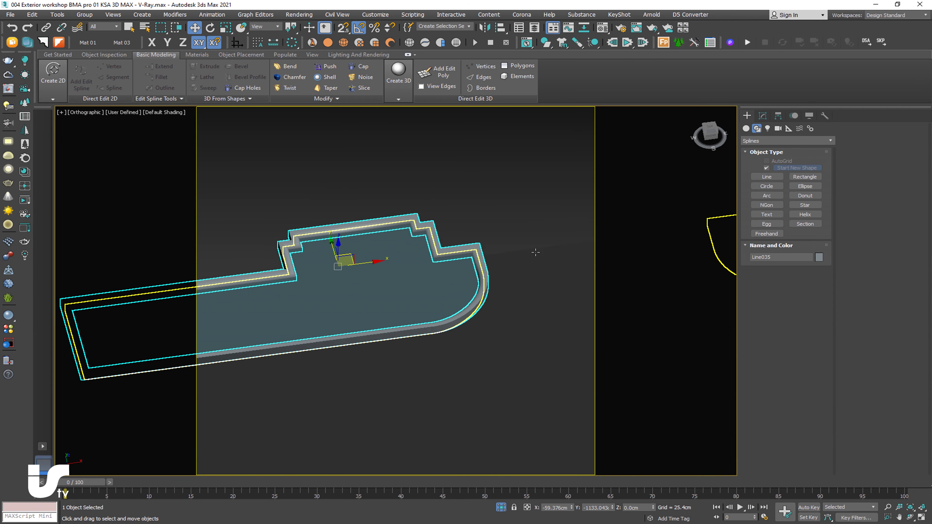
{"action": "left_click", "coordinate": [762, 116]}
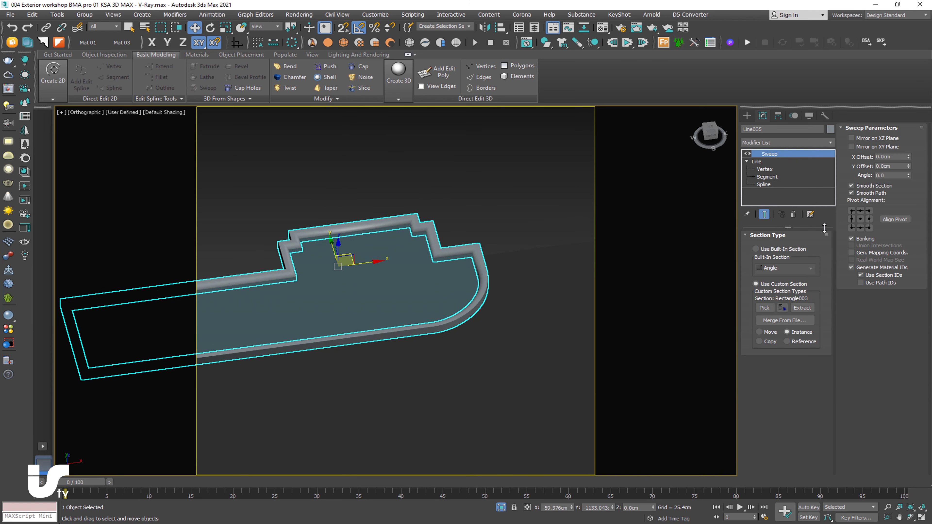
{"action": "middle_click_drag", "start_coordinate": [453, 216], "coordinate": [459, 248], "text": "alt"}
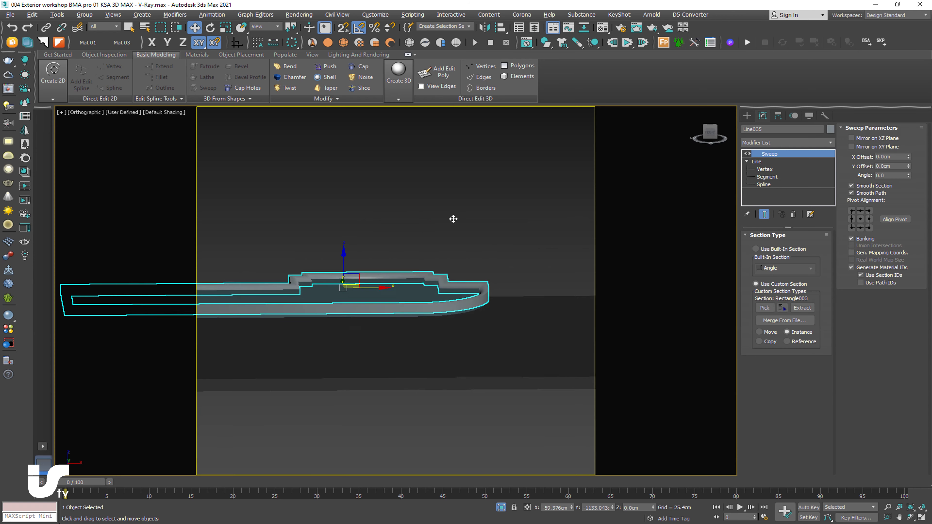
{"action": "mouse_move", "coordinate": [476, 282]}
{"action": "middle_mouse_down", "text": "alt"}
{"action": "mouse_move", "coordinate": [480, 298]}
{"action": "mouse_move", "coordinate": [474, 277]}
{"action": "mouse_move", "coordinate": [475, 292]}
{"action": "mouse_move", "coordinate": [505, 297]}
{"action": "middle_mouse_up", "text": "alt"}
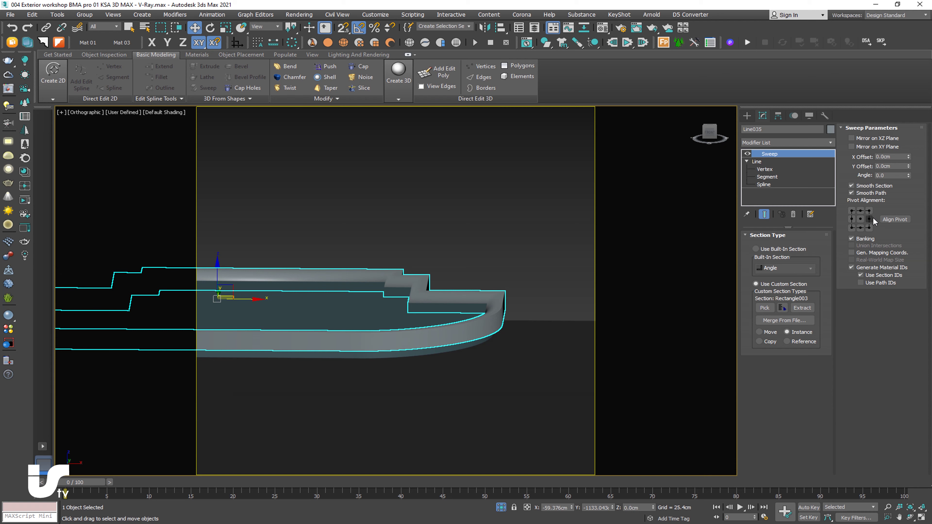
Align the sweep profile's pivot to its top-right corner.
{"action": "left_click", "coordinate": [869, 212]}
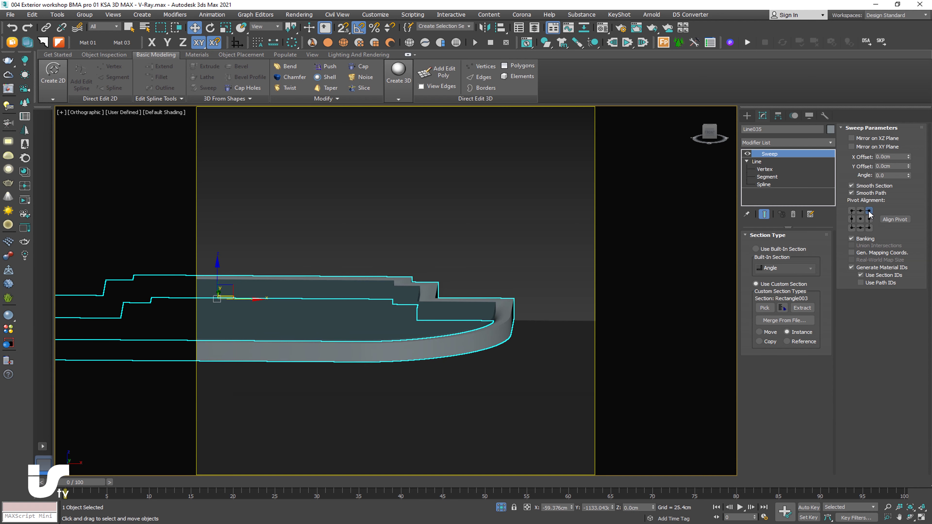
{"action": "left_click", "coordinate": [852, 211]}
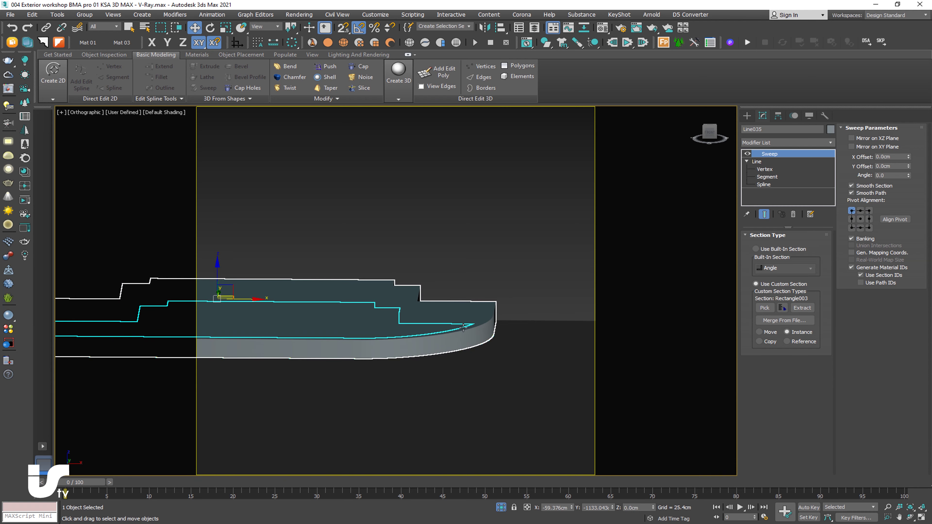
{"action": "left_click", "coordinate": [869, 211]}
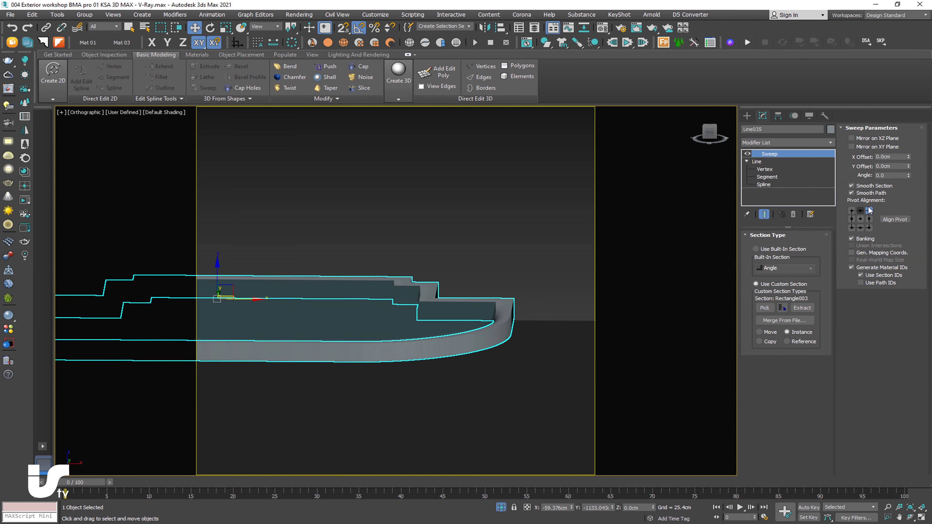
{"action": "scroll", "coordinate": [552, 339], "scroll_direction": "up", "scroll_amount": 1}
{"action": "scroll", "coordinate": [547, 316], "scroll_direction": "up", "scroll_amount": 4}
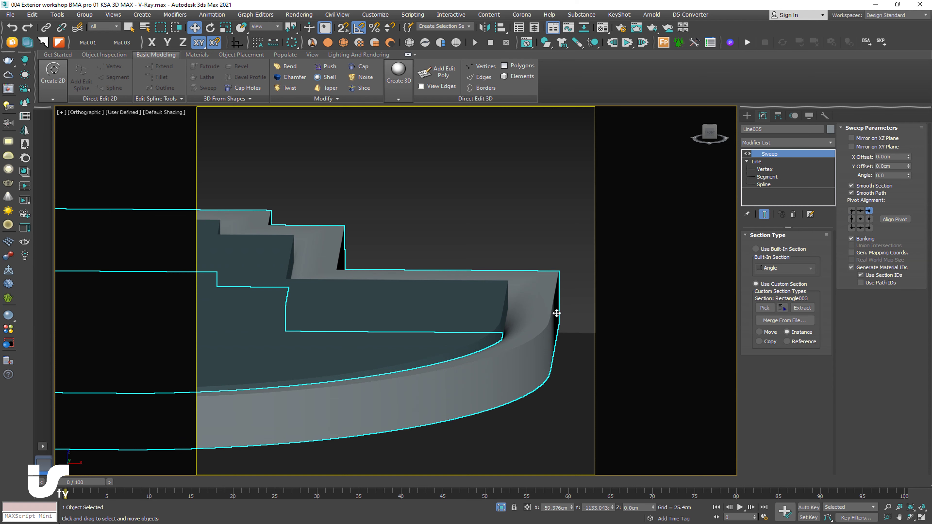
Mirror the sweep profile on the XZ plane, leaving the XY mirror off.
{"action": "left_click", "coordinate": [859, 148]}
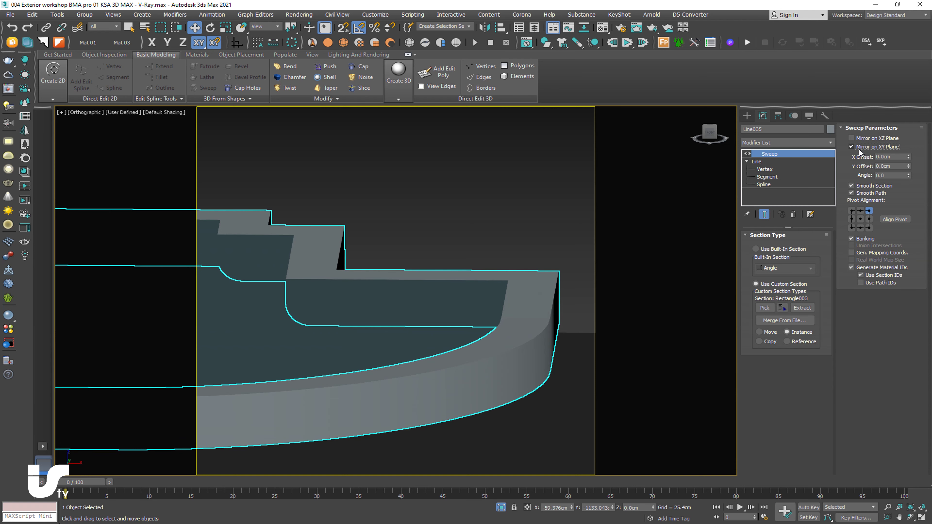
{"action": "left_click", "coordinate": [859, 147]}
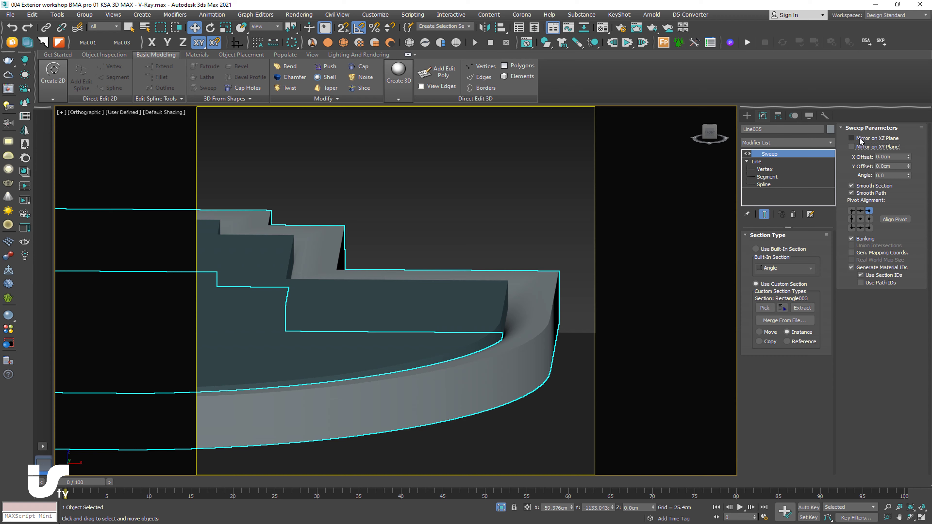
{"action": "left_click", "coordinate": [859, 139]}
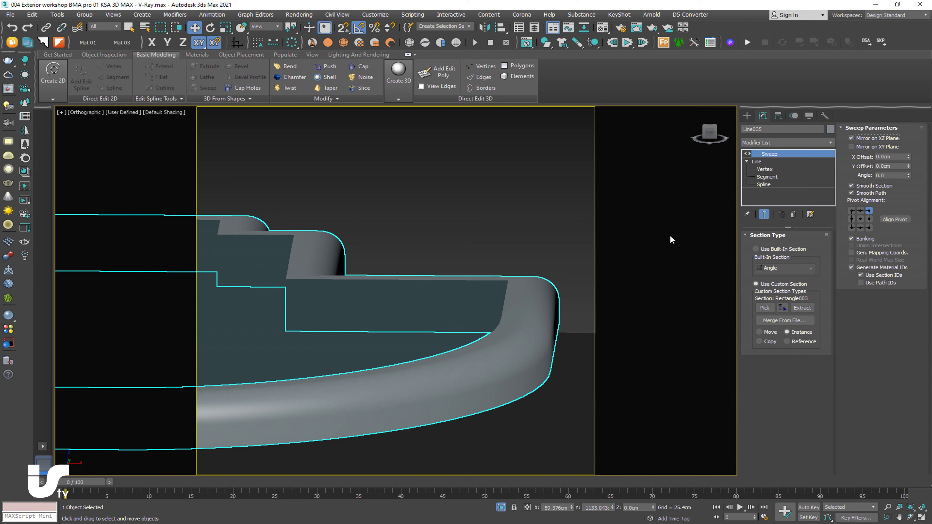
{"action": "scroll", "coordinate": [516, 298], "scroll_direction": "down", "scroll_amount": 5}
{"action": "mouse_move", "coordinate": [516, 298]}
{"action": "middle_mouse_down", "text": "alt"}
{"action": "mouse_move", "coordinate": [476, 339]}
{"action": "mouse_move", "coordinate": [368, 318]}
{"action": "mouse_move", "coordinate": [388, 321]}
{"action": "middle_mouse_up", "text": "alt"}
{"action": "right_click", "coordinate": [767, 153]}
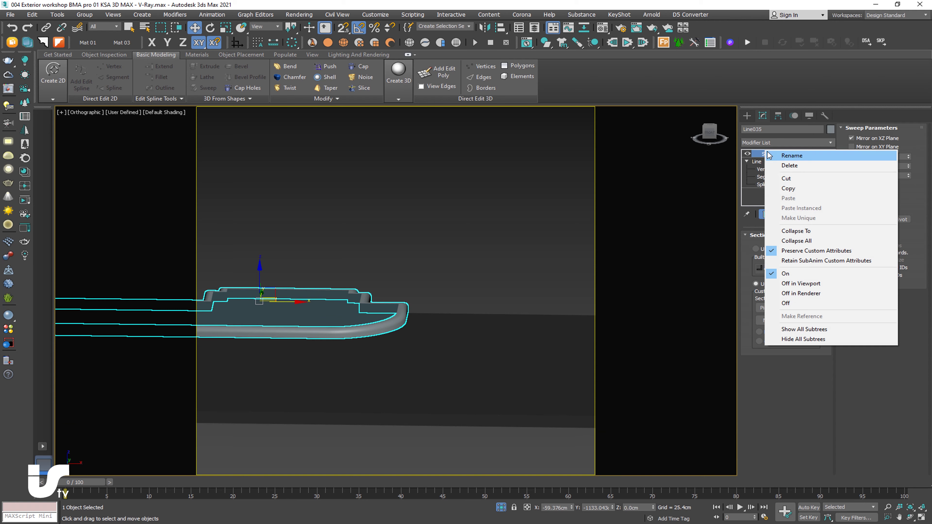
Copy Line035's Sweep modifier and paste it onto Shape001.
{"action": "left_click", "coordinate": [790, 190]}
{"action": "middle_click_drag", "start_coordinate": [527, 222], "coordinate": [243, 232]}
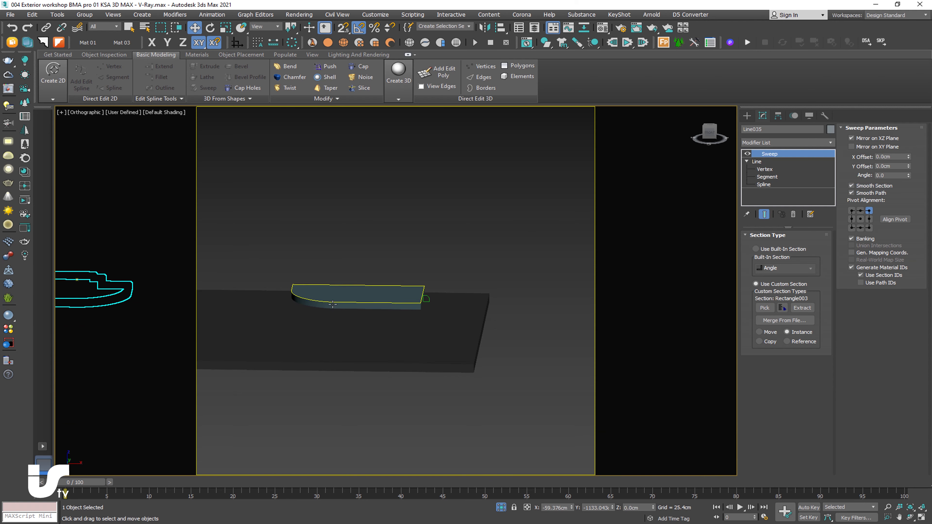
{"action": "left_click", "coordinate": [359, 303]}
{"action": "right_click", "coordinate": [780, 194]}
{"action": "left_click", "coordinate": [809, 185]}
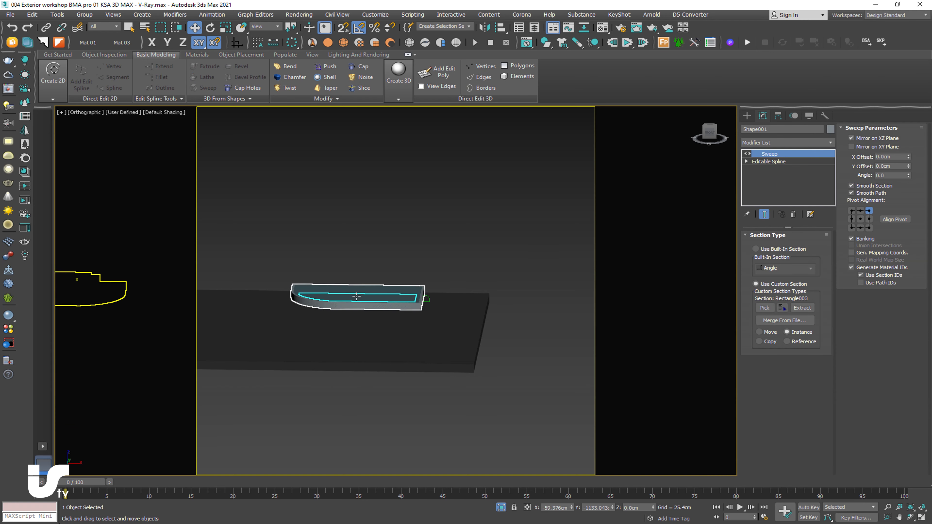
Set the pasted Sweep's pivot alignment to top-left and turn off Mirror on XZ Plane.
{"action": "scroll", "coordinate": [367, 299], "scroll_direction": "up", "scroll_amount": 3}
{"action": "scroll", "coordinate": [388, 300], "scroll_direction": "up", "scroll_amount": 3}
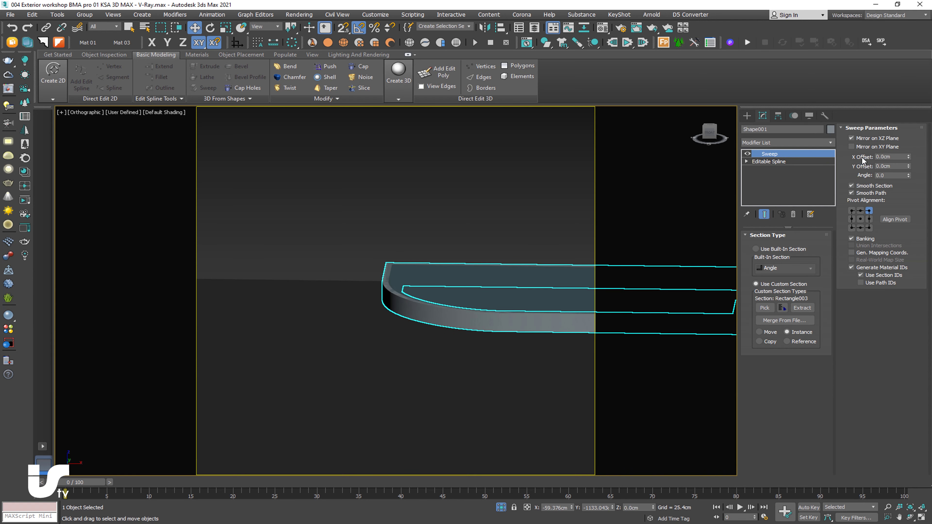
{"action": "left_click", "coordinate": [851, 211]}
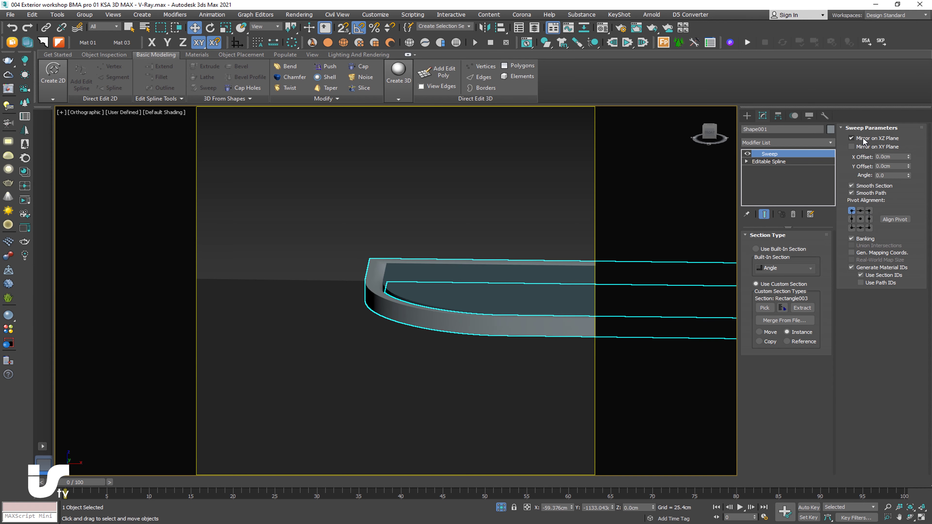
{"action": "left_click", "coordinate": [851, 138]}
{"action": "scroll", "coordinate": [390, 329], "scroll_direction": "down", "scroll_amount": 5}
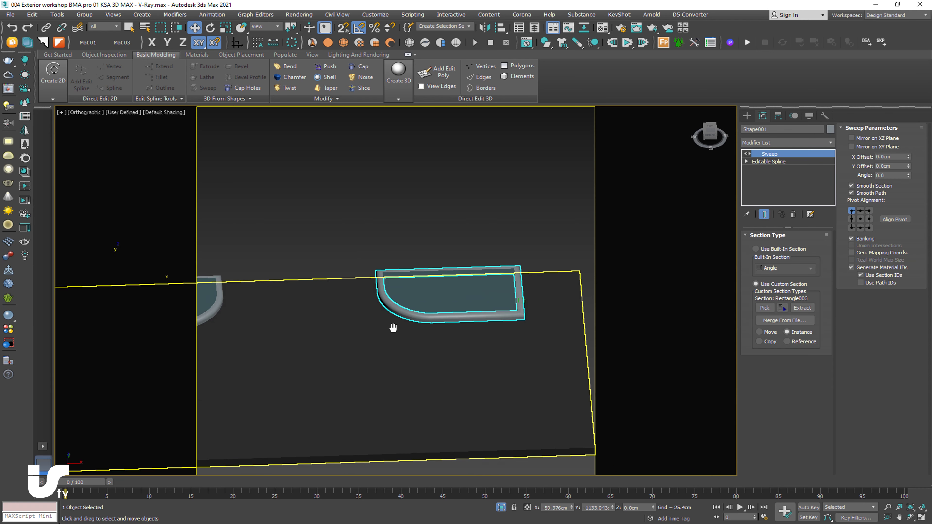
{"action": "scroll", "coordinate": [390, 329], "scroll_direction": "down", "scroll_amount": 3}
{"action": "mouse_move", "coordinate": [529, 306]}
{"action": "middle_mouse_down", "text": "alt"}
{"action": "mouse_move", "coordinate": [484, 324]}
{"action": "mouse_move", "coordinate": [495, 321]}
{"action": "mouse_move", "coordinate": [460, 315]}
{"action": "mouse_move", "coordinate": [410, 329]}
{"action": "mouse_move", "coordinate": [412, 347]}
{"action": "middle_mouse_up", "text": "alt"}
{"action": "scroll", "coordinate": [377, 235], "scroll_direction": "up", "scroll_amount": 5}
{"action": "middle_click_drag", "start_coordinate": [377, 235], "coordinate": [491, 282], "text": "alt"}
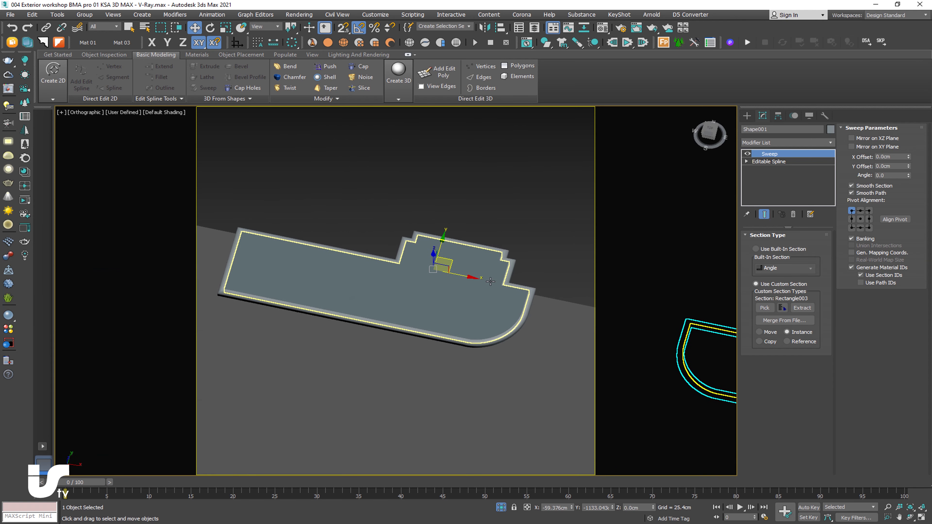
Edit Line035 at Segment level with Show End Result enabled.
{"action": "left_click", "coordinate": [746, 161]}
{"action": "left_click", "coordinate": [767, 176]}
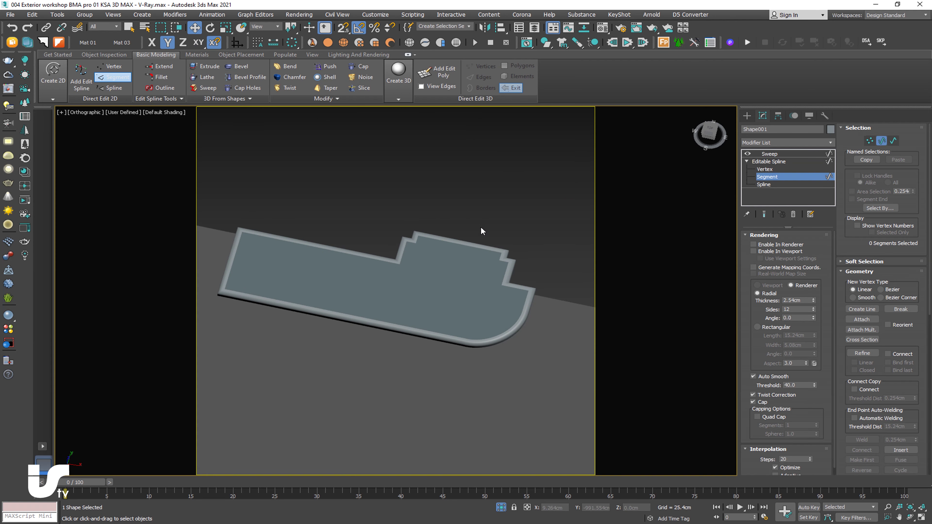
{"action": "left_click", "coordinate": [764, 169]}
{"action": "left_click", "coordinate": [747, 116]}
{"action": "left_click", "coordinate": [517, 286]}
{"action": "left_click", "coordinate": [762, 115]}
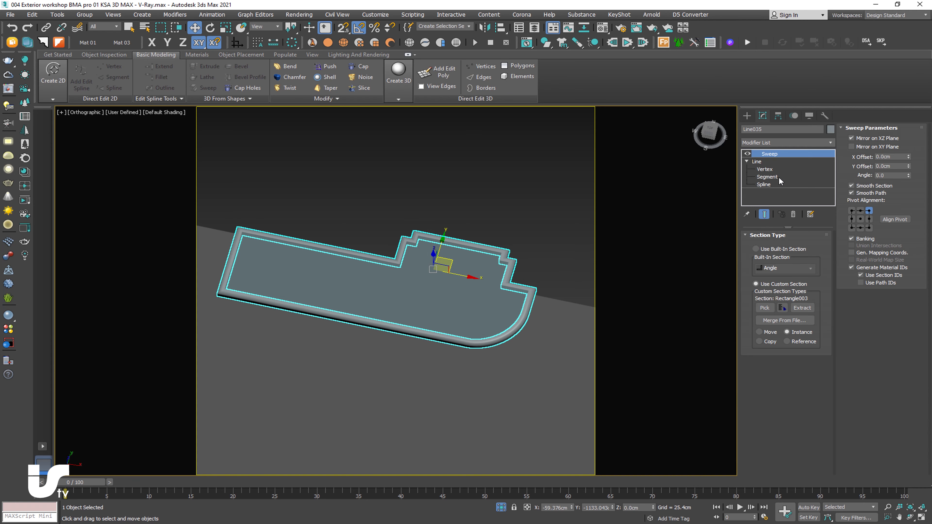
{"action": "left_click", "coordinate": [767, 176]}
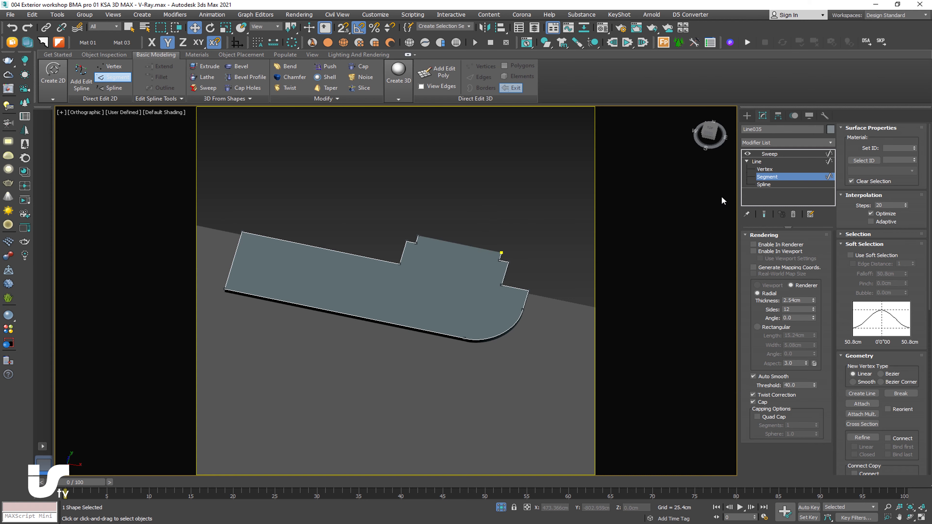
{"action": "left_click", "coordinate": [764, 215]}
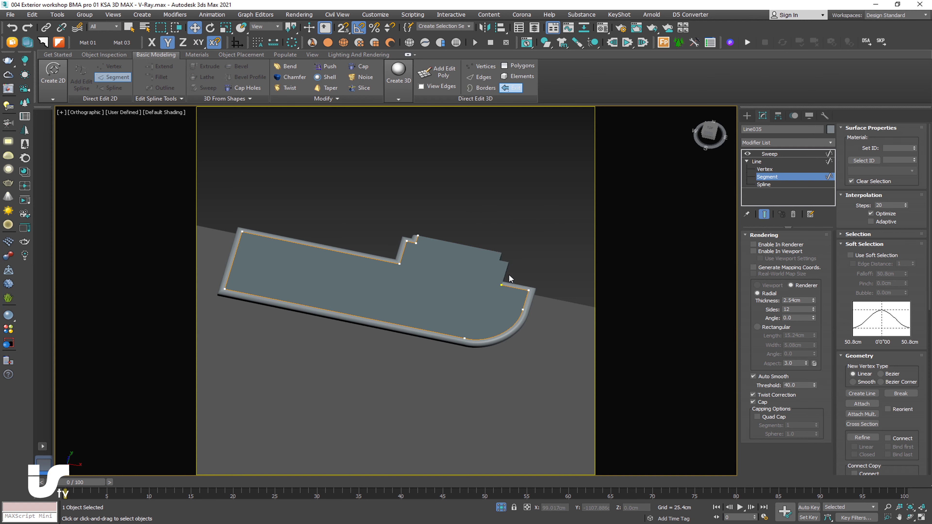
Delete Line035's notch and back-edge segments, keeping the curb along the front and rounded end.
{"action": "left_click", "coordinate": [512, 287]}
{"action": "key", "text": "Delete"}
{"action": "left_click_drag", "start_coordinate": [454, 239], "coordinate": [402, 259]}
{"action": "key", "text": "Delete"}
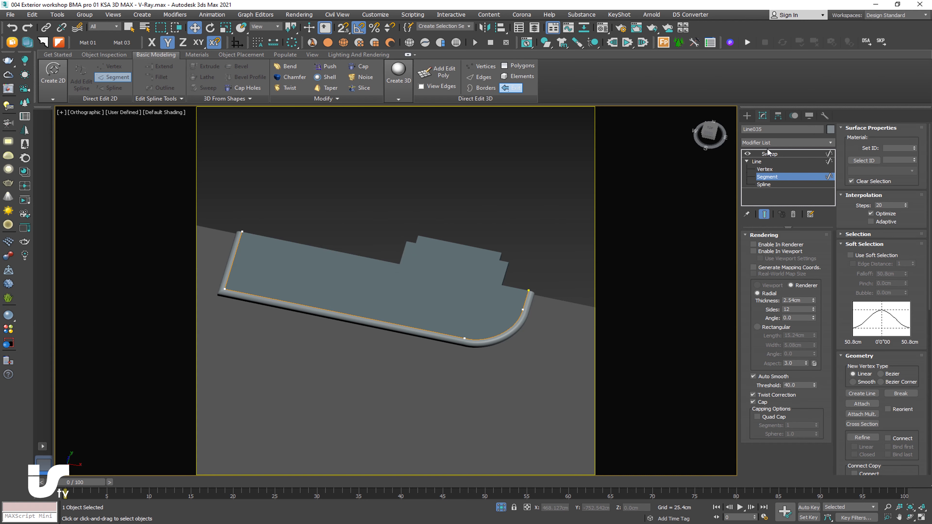
{"action": "left_click", "coordinate": [766, 154]}
{"action": "left_click", "coordinate": [747, 115]}
{"action": "mouse_move", "coordinate": [422, 257]}
{"action": "middle_mouse_down", "text": "alt"}
{"action": "mouse_move", "coordinate": [499, 300]}
{"action": "mouse_move", "coordinate": [476, 292]}
{"action": "middle_mouse_up", "text": "alt"}
{"action": "key", "text": "ctrl+z"}
{"action": "mouse_move", "coordinate": [450, 304]}
{"action": "middle_mouse_down", "text": "alt"}
{"action": "mouse_move", "coordinate": [468, 340]}
{"action": "mouse_move", "coordinate": [295, 325]}
{"action": "mouse_move", "coordinate": [473, 313]}
{"action": "middle_mouse_up", "text": "alt"}
{"action": "key", "text": "ctrl+z"}
{"action": "key", "text": "shift+z"}
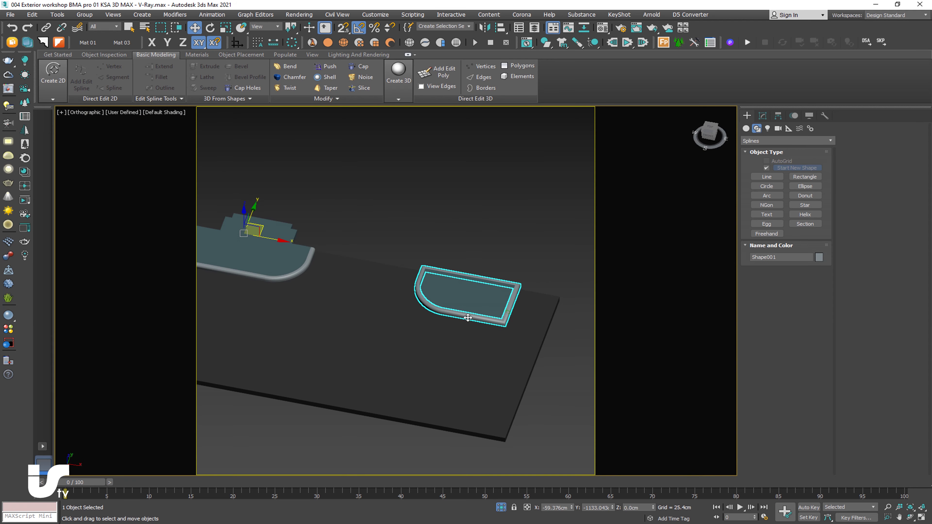
Center Shape001's pivot on the object using Affect Pivot Only.
{"action": "key", "text": "ctrl+z"}
{"action": "key", "text": "ctrl+z"}
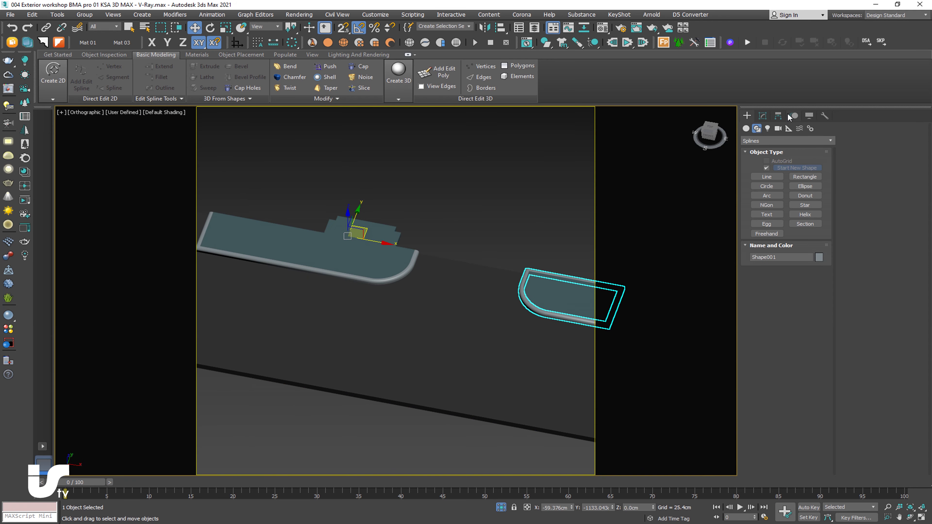
{"action": "left_click", "coordinate": [777, 115]}
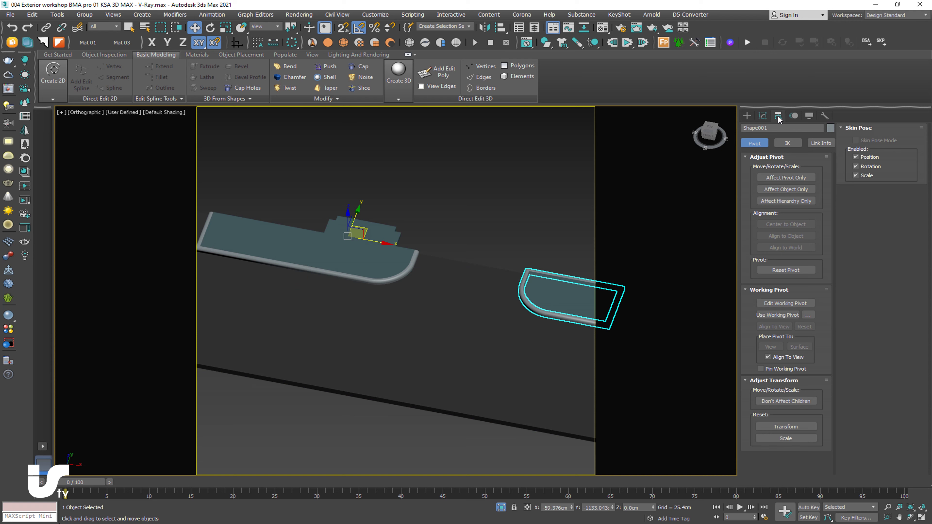
{"action": "left_click", "coordinate": [785, 178]}
{"action": "left_click", "coordinate": [789, 224]}
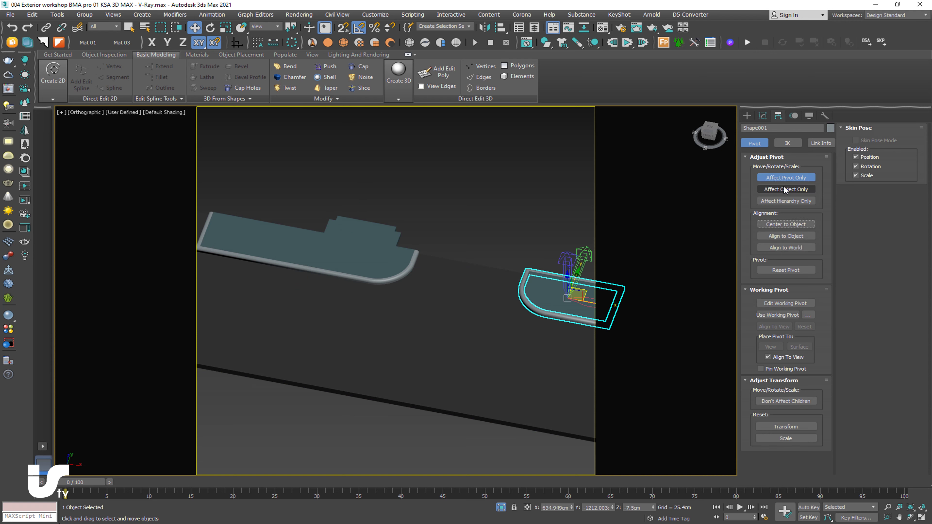
{"action": "left_click", "coordinate": [788, 178]}
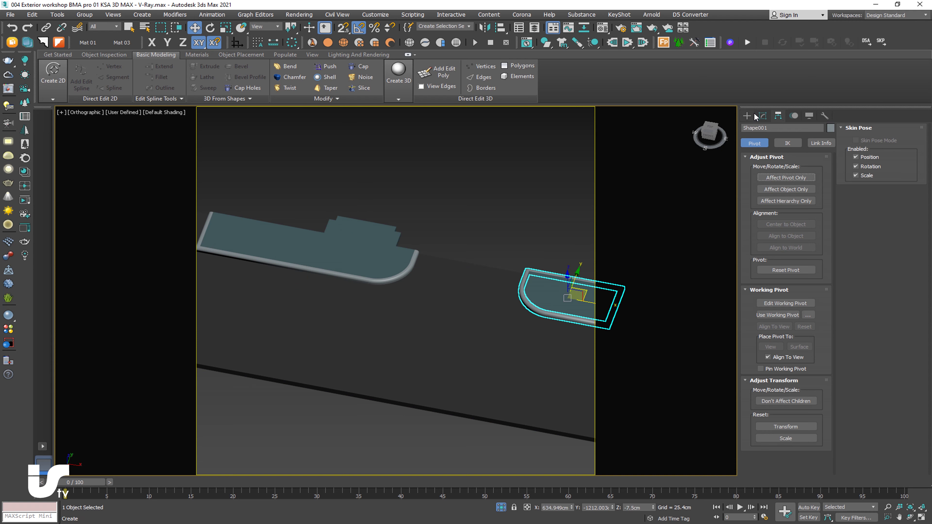
Delete Shape001's back segments, keeping the curb on the front edge and rounded corner.
{"action": "left_click", "coordinate": [762, 116]}
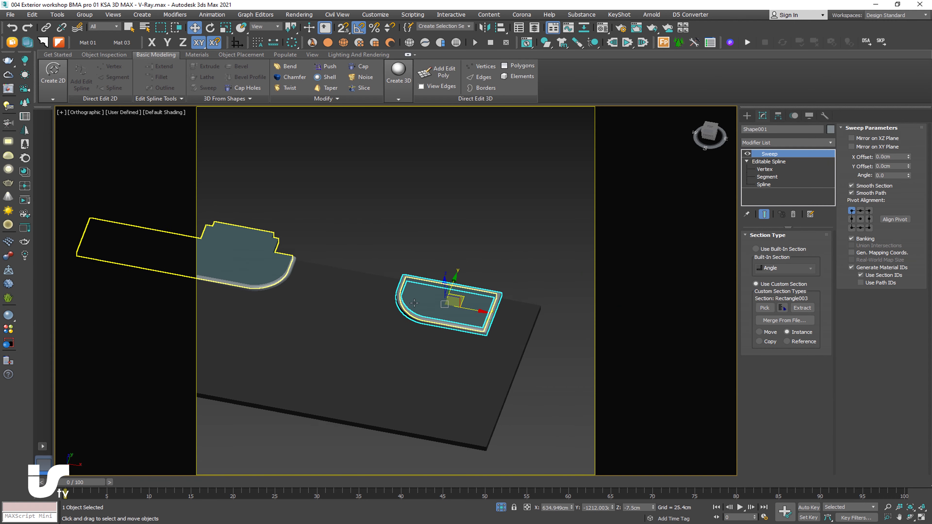
{"action": "left_click", "coordinate": [766, 177]}
{"action": "left_click_drag", "start_coordinate": [475, 303], "coordinate": [475, 302]}
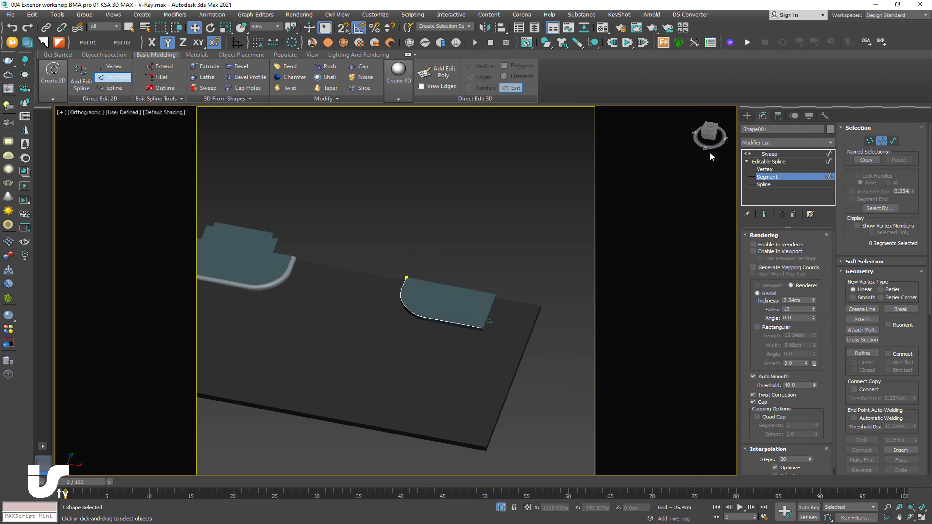
{"action": "left_click", "coordinate": [747, 115]}
{"action": "scroll", "coordinate": [484, 309], "scroll_direction": "up", "scroll_amount": 5}
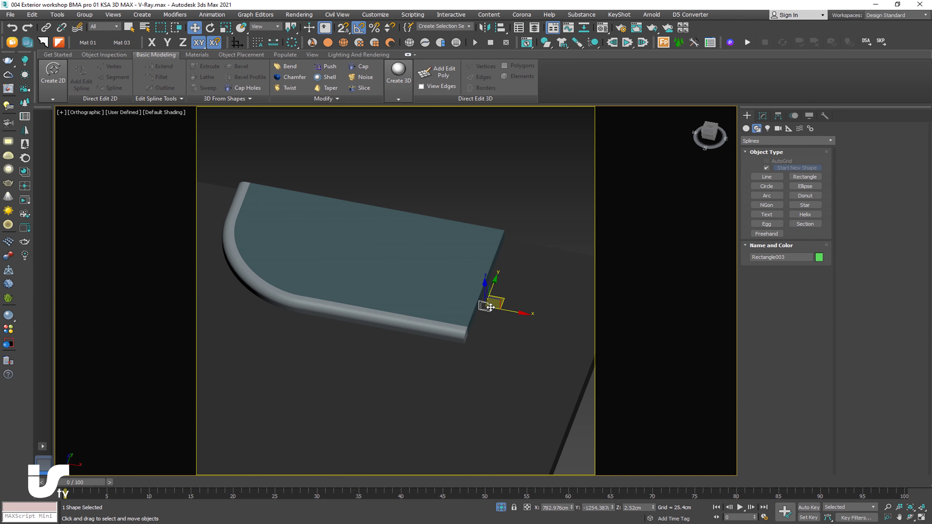
{"action": "scroll", "coordinate": [459, 323], "scroll_direction": "up", "scroll_amount": 5}
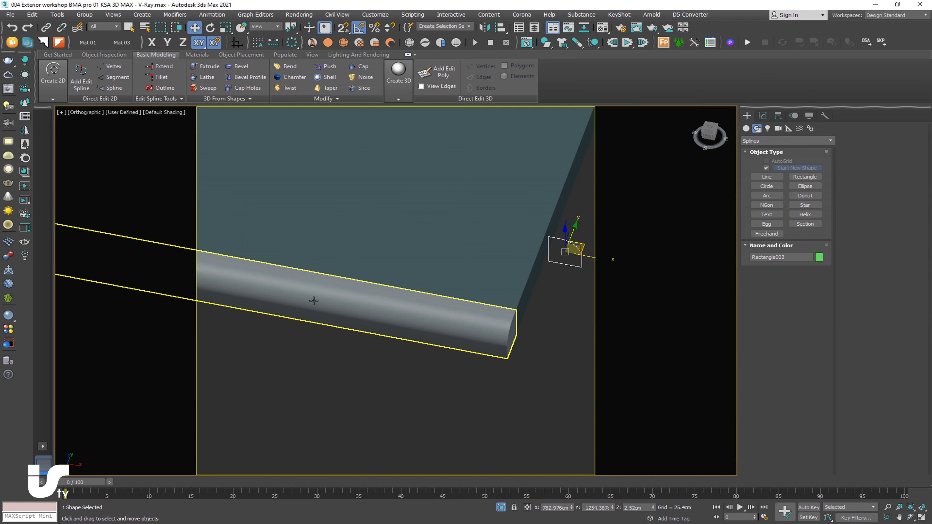
{"action": "scroll", "coordinate": [384, 333], "scroll_direction": "down", "scroll_amount": 5}
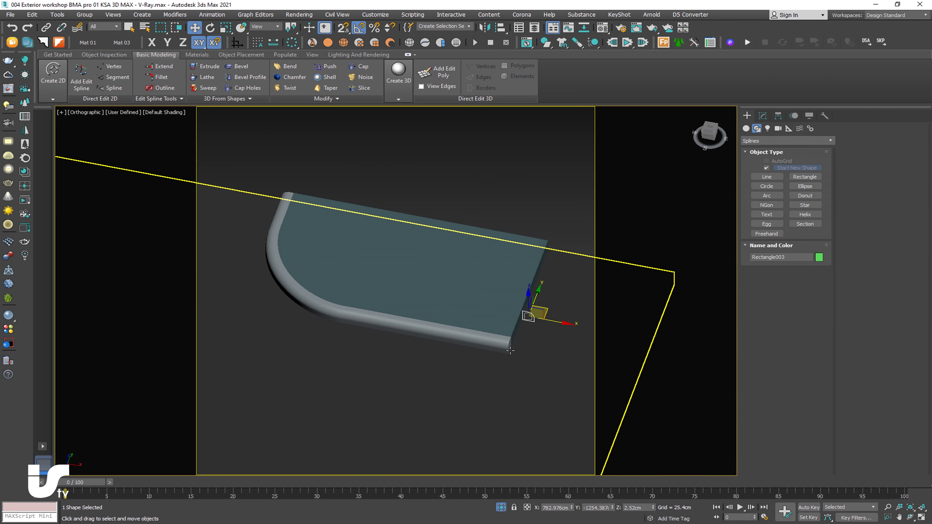
{"action": "left_click", "coordinate": [405, 328]}
{"action": "scroll", "coordinate": [405, 327], "scroll_direction": "down", "scroll_amount": 5}
{"action": "mouse_move", "coordinate": [405, 328]}
{"action": "middle_mouse_down", "text": "alt"}
{"action": "mouse_move", "coordinate": [400, 314]}
{"action": "mouse_move", "coordinate": [410, 322]}
{"action": "middle_mouse_up", "text": "alt"}
{"action": "scroll", "coordinate": [364, 292], "scroll_direction": "down", "scroll_amount": 3}
Exit isolation to restore the house, then hide the cad linework group.
{"action": "key", "text": "c"}
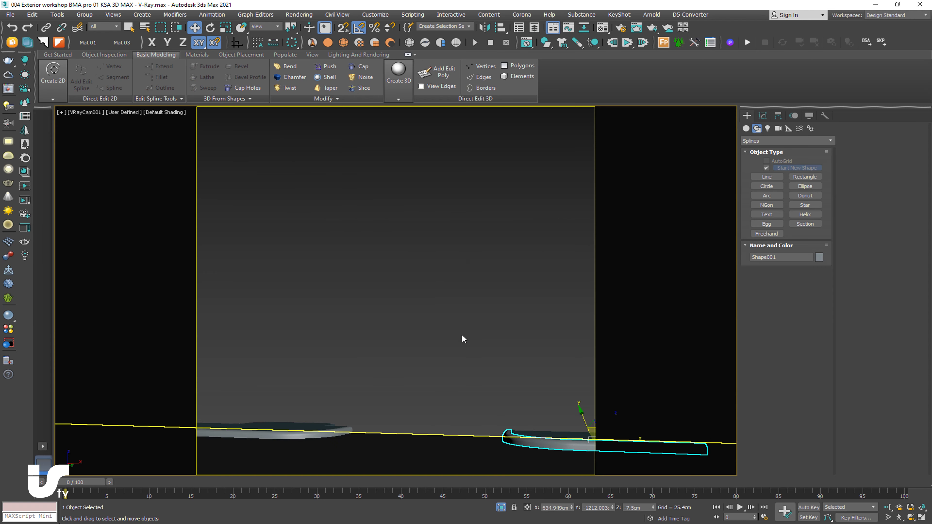
{"action": "left_click", "coordinate": [451, 333]}
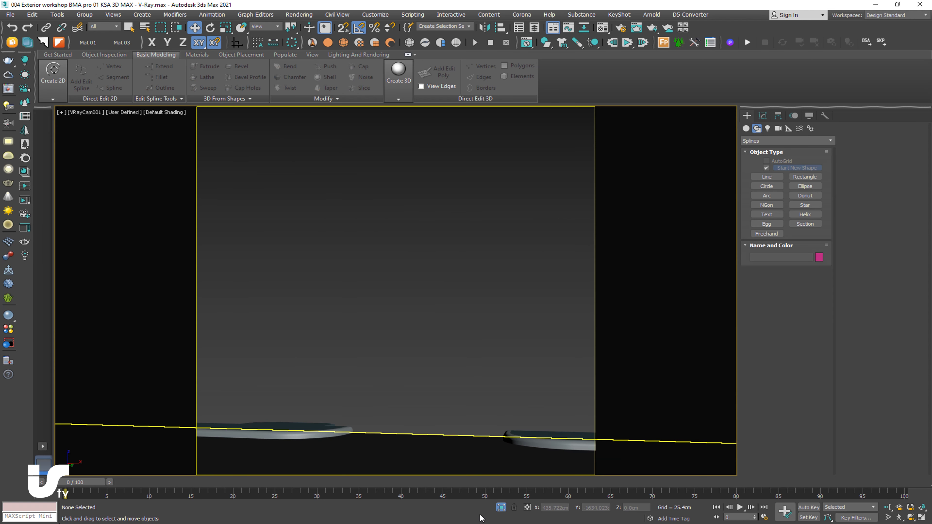
{"action": "left_click", "coordinate": [500, 508]}
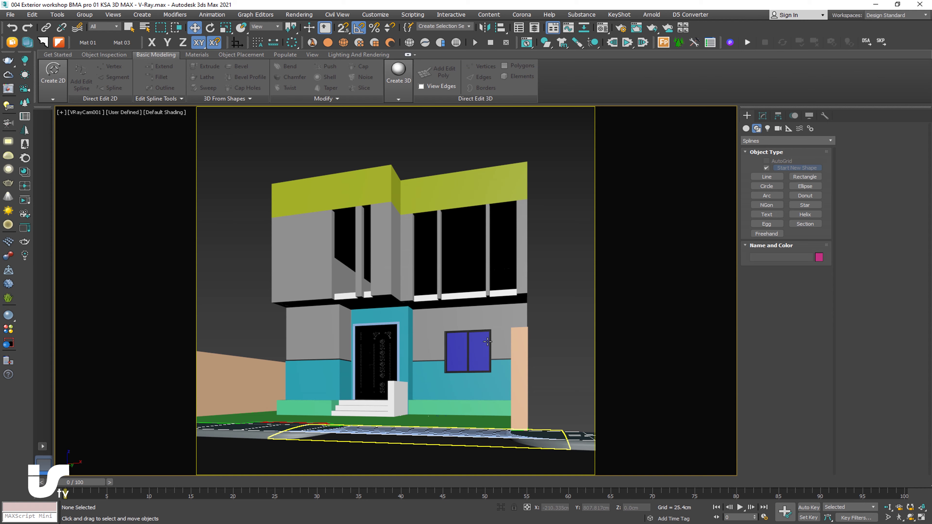
{"action": "left_click", "coordinate": [367, 410]}
{"action": "right_click", "coordinate": [364, 374]}
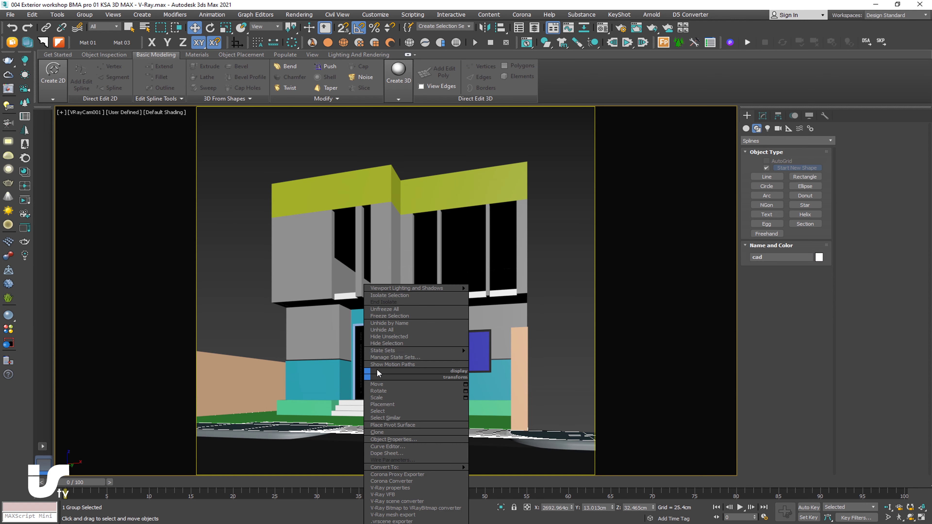
{"action": "left_click", "coordinate": [402, 344]}
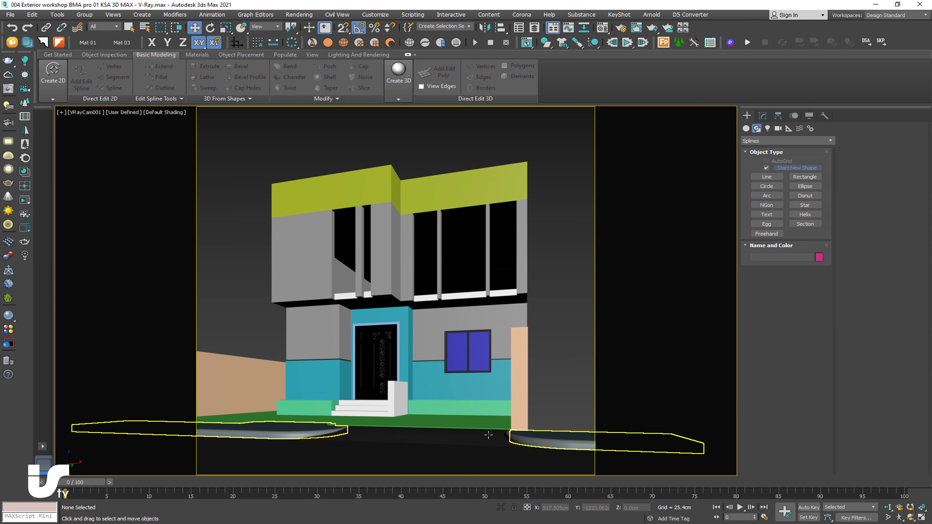
Add an Edit Poly modifier above Line035's Sweep and switch to Edge level.
{"action": "left_click", "coordinate": [310, 435]}
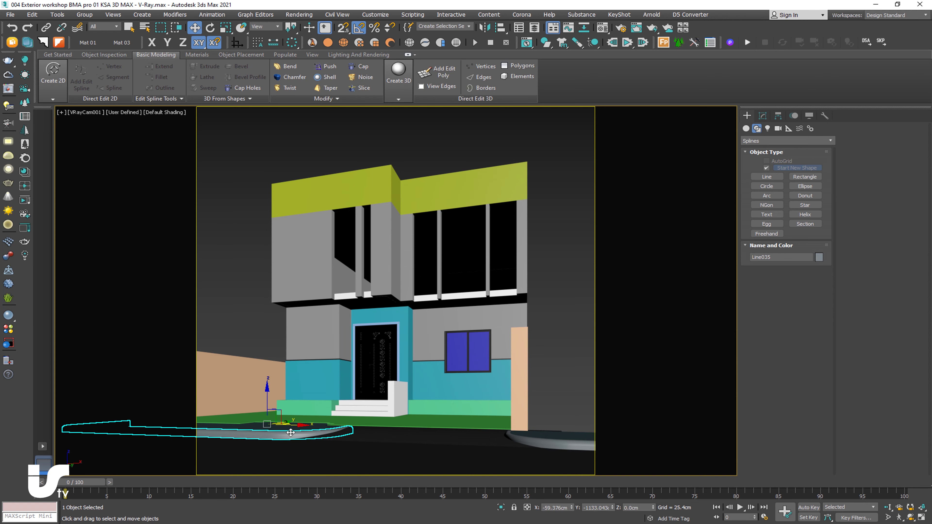
{"action": "key", "text": "p"}
{"action": "key", "text": "z"}
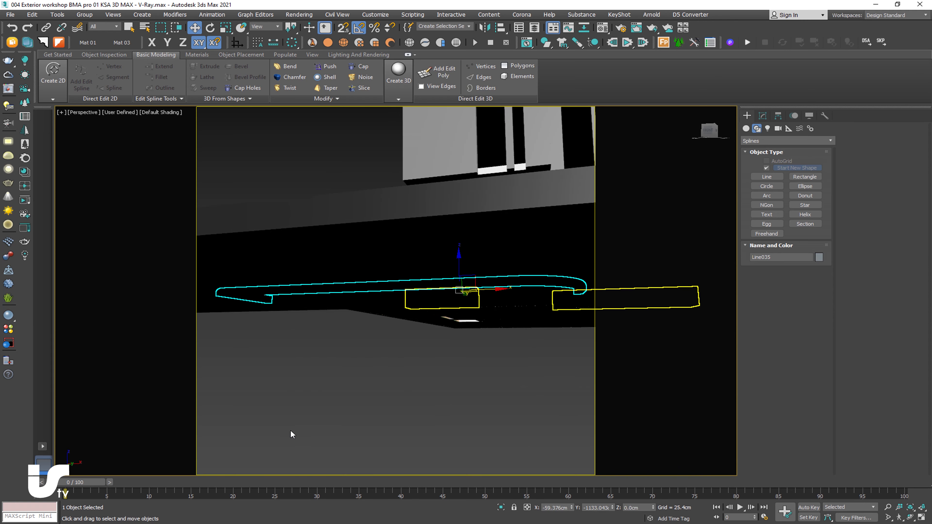
{"action": "mouse_move", "coordinate": [464, 294]}
{"action": "middle_mouse_down", "text": "alt"}
{"action": "mouse_move", "coordinate": [463, 335]}
{"action": "mouse_move", "coordinate": [513, 338]}
{"action": "middle_mouse_up", "text": "alt"}
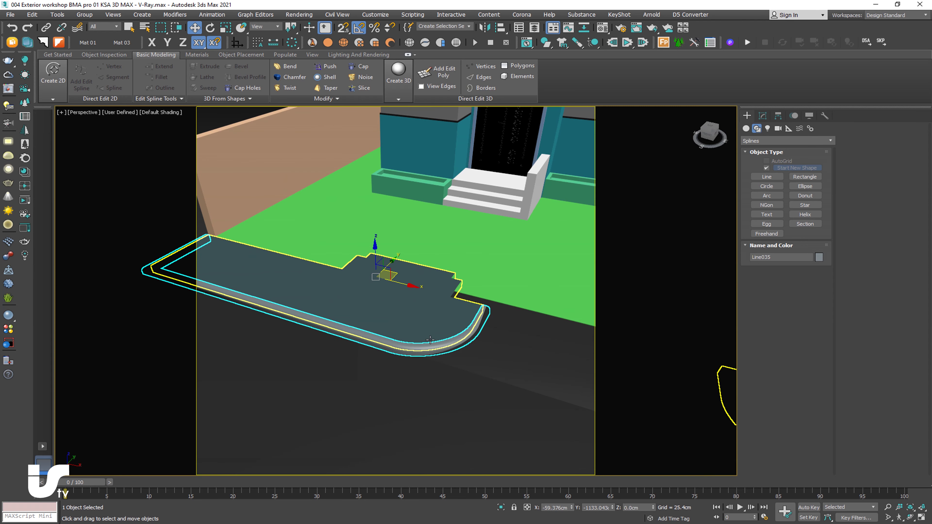
{"action": "left_click", "coordinate": [763, 117]}
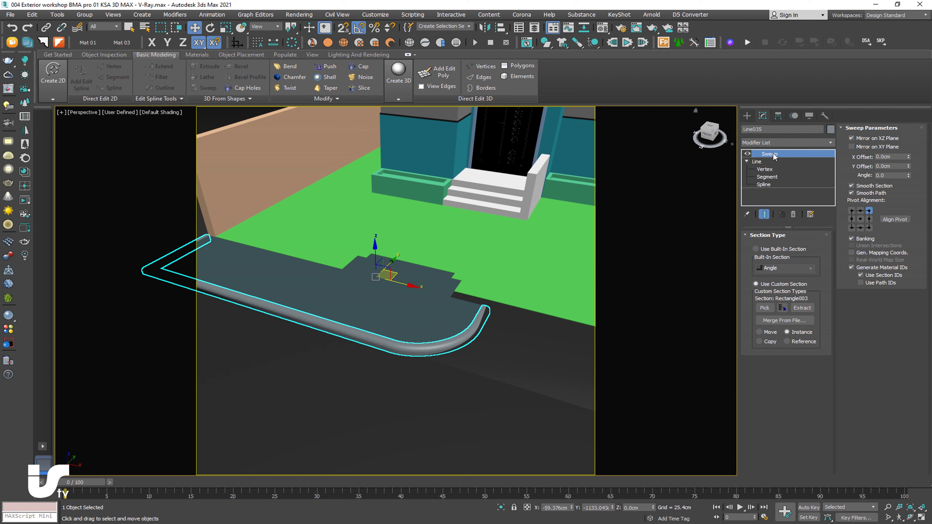
{"action": "left_click", "coordinate": [747, 162]}
{"action": "left_click", "coordinate": [437, 72]}
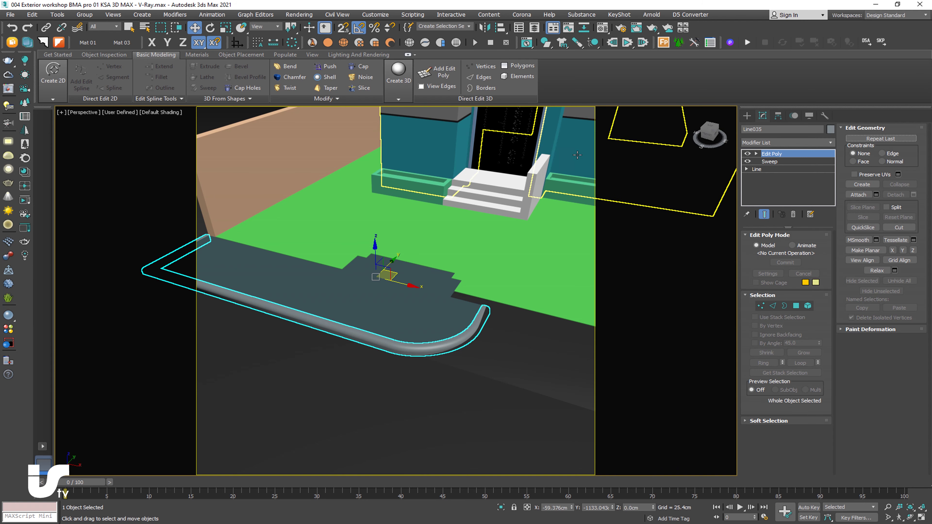
{"action": "left_click", "coordinate": [773, 306]}
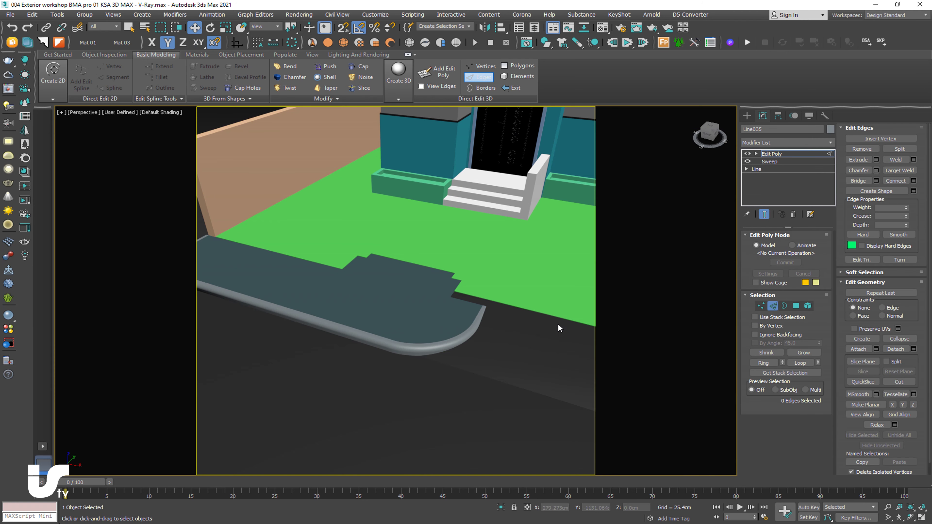
Select the edges along Line035's curb trim and apply Connect Edges.
{"action": "scroll", "coordinate": [494, 332], "scroll_direction": "up", "scroll_amount": 2}
{"action": "middle_click_drag", "start_coordinate": [493, 331], "coordinate": [521, 326], "text": "alt"}
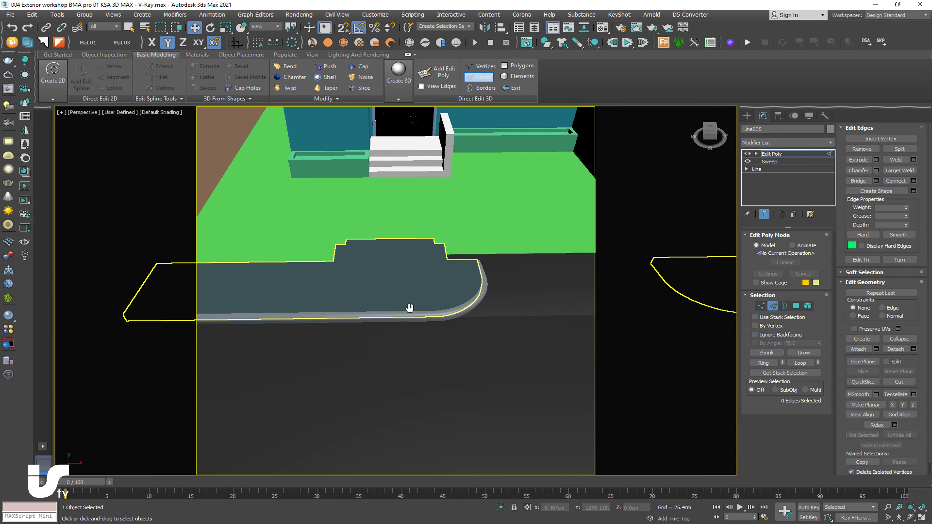
{"action": "middle_click_drag", "start_coordinate": [410, 306], "coordinate": [378, 358], "text": "alt"}
{"action": "scroll", "coordinate": [379, 358], "scroll_direction": "up", "scroll_amount": 3}
{"action": "left_click_drag", "start_coordinate": [405, 346], "coordinate": [461, 243]}
{"action": "right_click", "coordinate": [468, 275]}
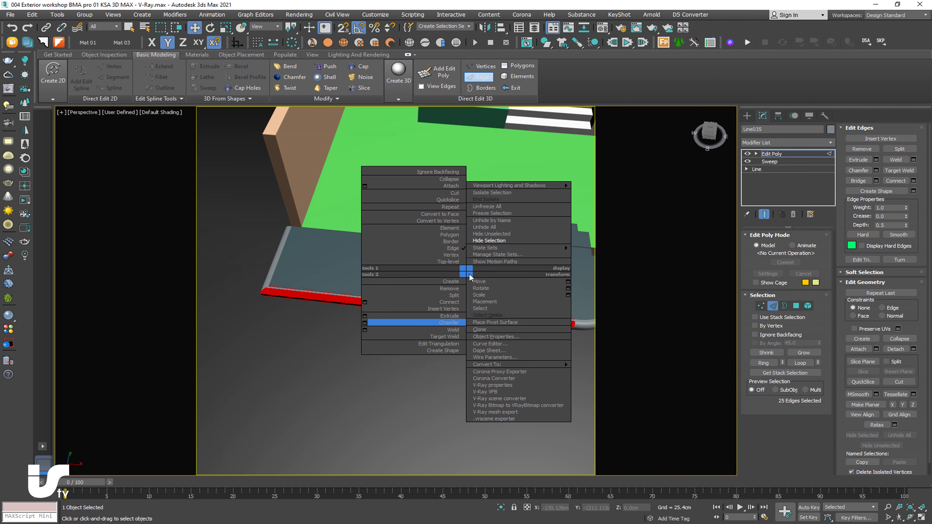
{"action": "left_click", "coordinate": [365, 302]}
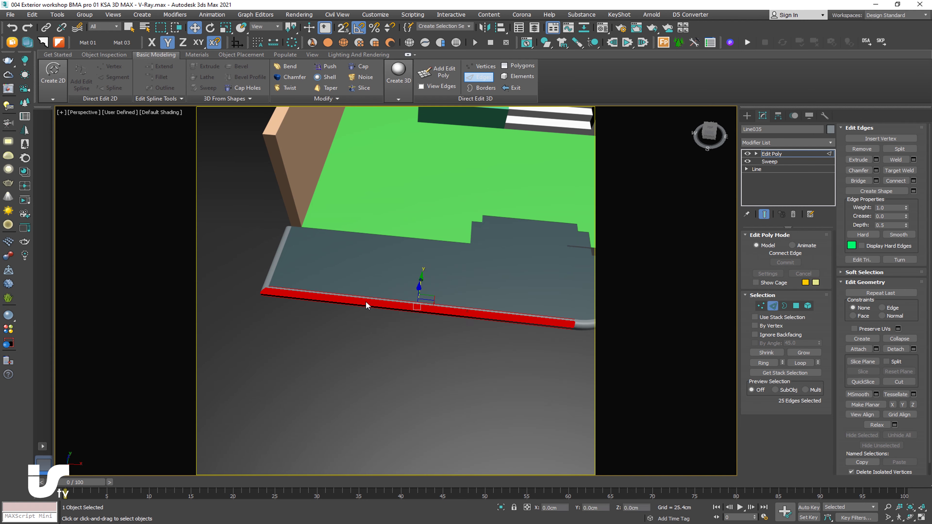
Set the Connect segments to 7 and confirm the new edge loops.
{"action": "scroll", "coordinate": [484, 296], "scroll_direction": "down", "scroll_amount": 3}
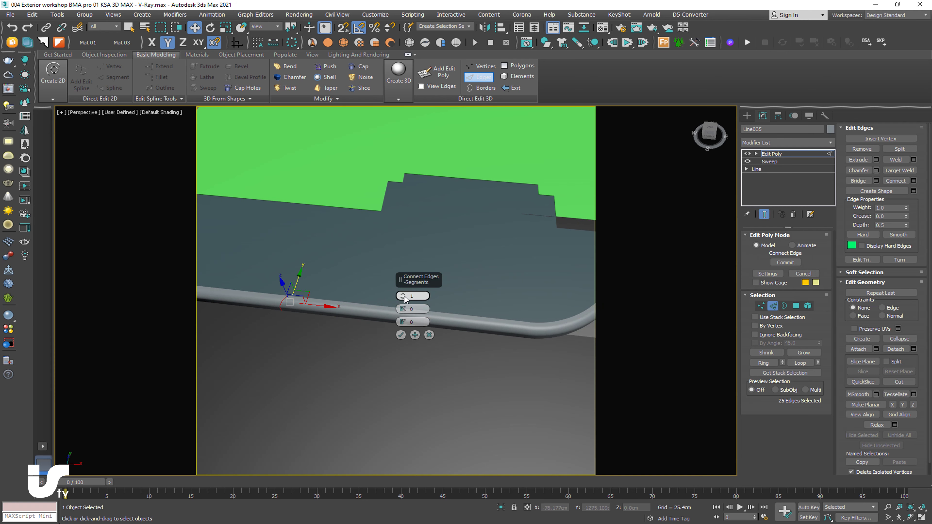
{"action": "left_click_drag", "start_coordinate": [404, 294], "coordinate": [406, 285]}
{"action": "scroll", "coordinate": [290, 337], "scroll_direction": "down", "scroll_amount": 3}
{"action": "mouse_move", "coordinate": [326, 340]}
{"action": "middle_mouse_down", "text": "alt"}
{"action": "mouse_move", "coordinate": [343, 339]}
{"action": "mouse_move", "coordinate": [308, 360]}
{"action": "mouse_move", "coordinate": [265, 324]}
{"action": "mouse_move", "coordinate": [302, 329]}
{"action": "mouse_move", "coordinate": [280, 330]}
{"action": "middle_mouse_up", "text": "alt"}
{"action": "scroll", "coordinate": [345, 345], "scroll_direction": "up", "scroll_amount": 3}
{"action": "scroll", "coordinate": [280, 329], "scroll_direction": "up", "scroll_amount": 5}
{"action": "mouse_move", "coordinate": [378, 368]}
{"action": "middle_mouse_down"}
{"action": "mouse_move", "coordinate": [311, 364]}
{"action": "mouse_move", "coordinate": [348, 324]}
{"action": "middle_mouse_up"}
{"action": "scroll", "coordinate": [311, 363], "scroll_direction": "down", "scroll_amount": 4}
{"action": "scroll", "coordinate": [384, 337], "scroll_direction": "up", "scroll_amount": 2}
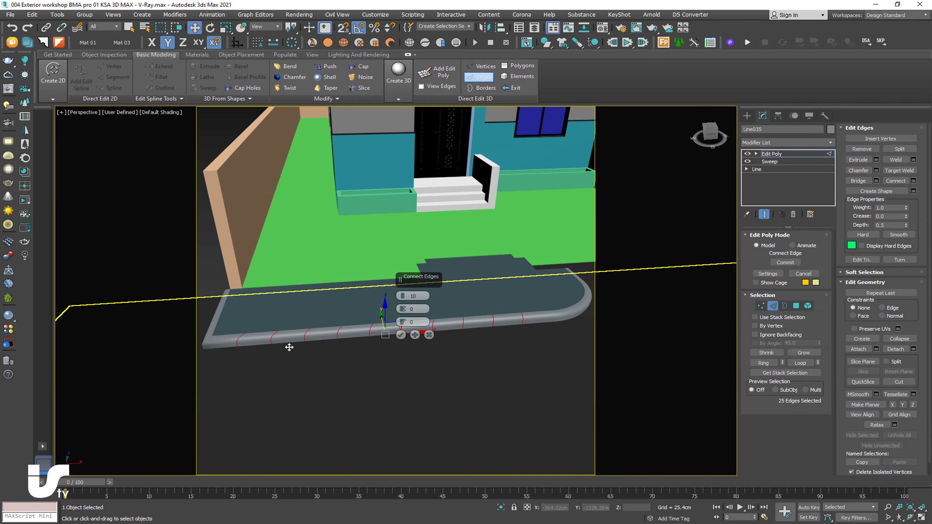
{"action": "middle_click_drag", "start_coordinate": [289, 348], "coordinate": [296, 356], "text": "alt"}
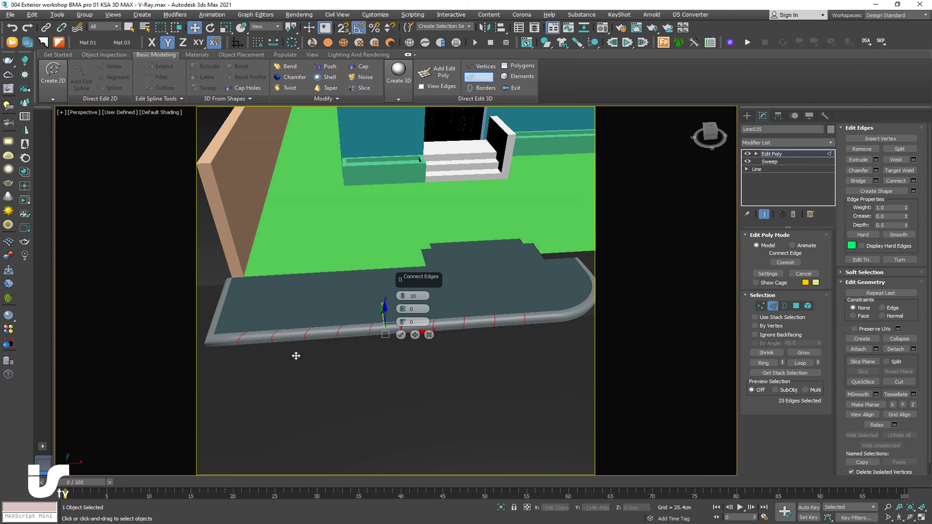
{"action": "left_click", "coordinate": [404, 298]}
{"action": "left_click", "coordinate": [405, 334]}
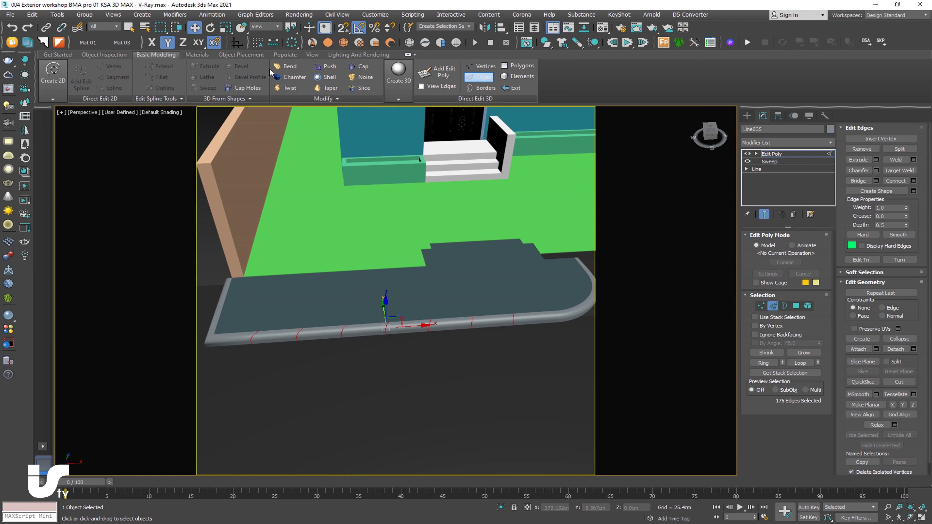
Scale the new loops along X to squeeze them together on the curb.
{"action": "left_click", "coordinate": [225, 28]}
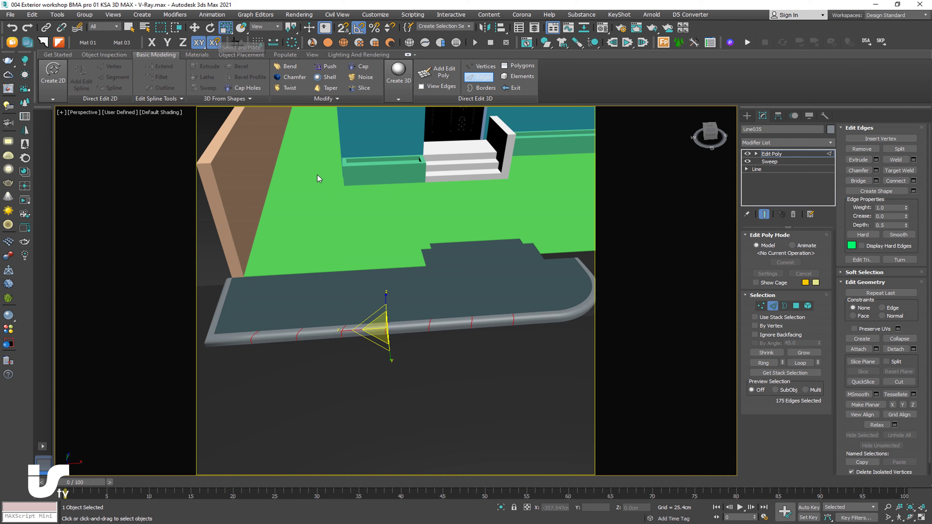
{"action": "left_click_drag", "start_coordinate": [342, 330], "coordinate": [378, 328]}
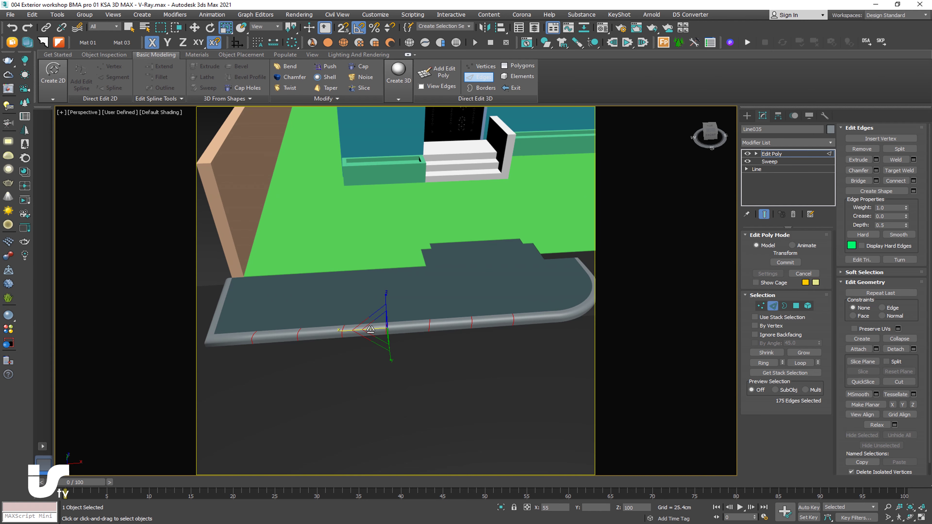
{"action": "middle_click_drag", "start_coordinate": [353, 335], "coordinate": [347, 356], "text": "alt"}
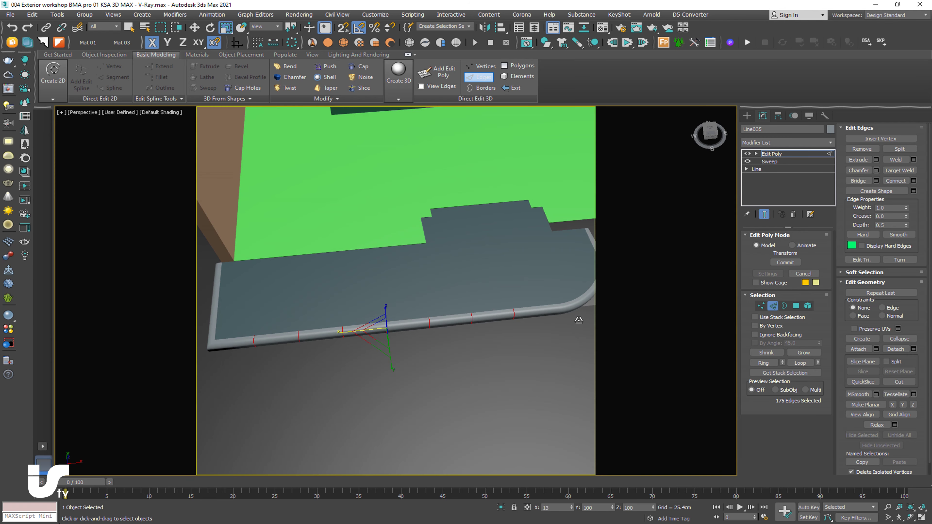
{"action": "left_click", "coordinate": [785, 262]}
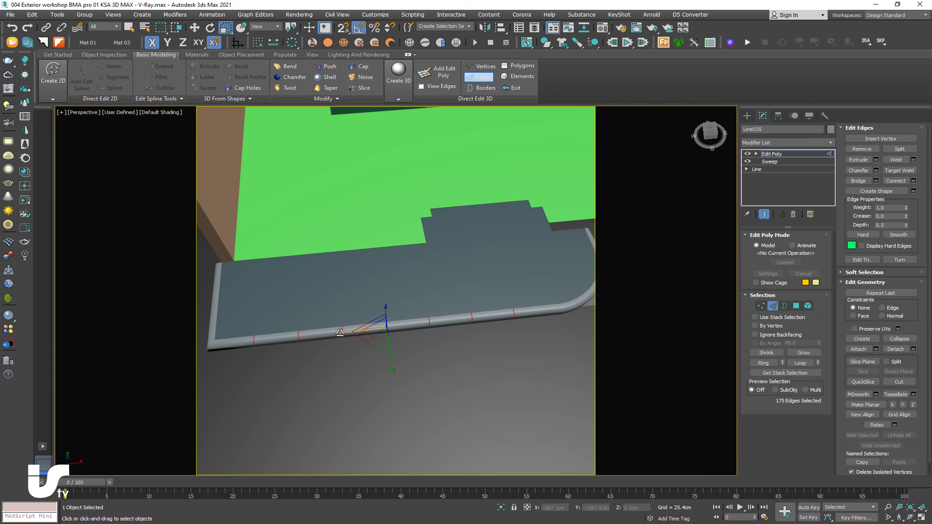
{"action": "mouse_move", "coordinate": [340, 332]}
{"action": "middle_mouse_down", "text": "alt"}
{"action": "mouse_move", "coordinate": [325, 327]}
{"action": "mouse_move", "coordinate": [302, 385]}
{"action": "middle_mouse_up", "text": "alt"}
In Top view, shift and scale the loops along X toward the curb's curved end.
{"action": "key", "text": "t"}
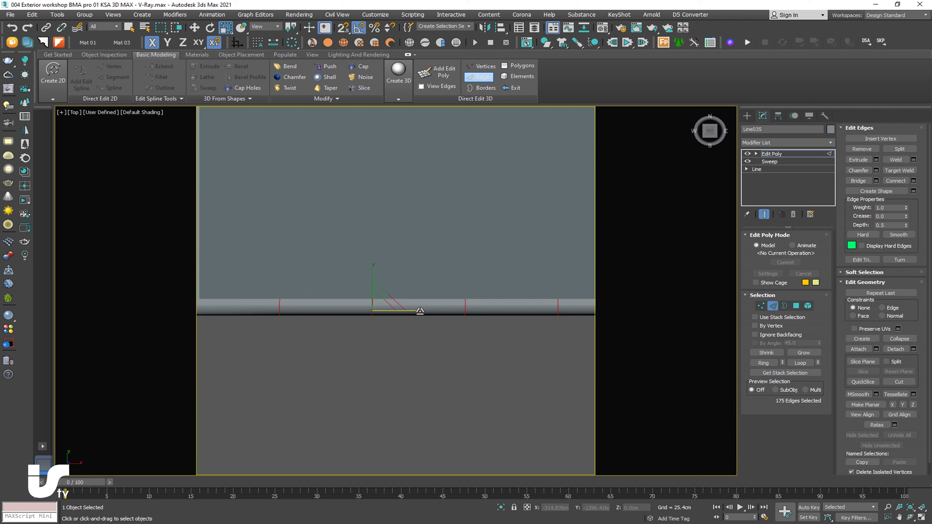
{"action": "scroll", "coordinate": [488, 340], "scroll_direction": "down", "scroll_amount": 3}
{"action": "middle_click_drag", "start_coordinate": [502, 328], "coordinate": [392, 333]}
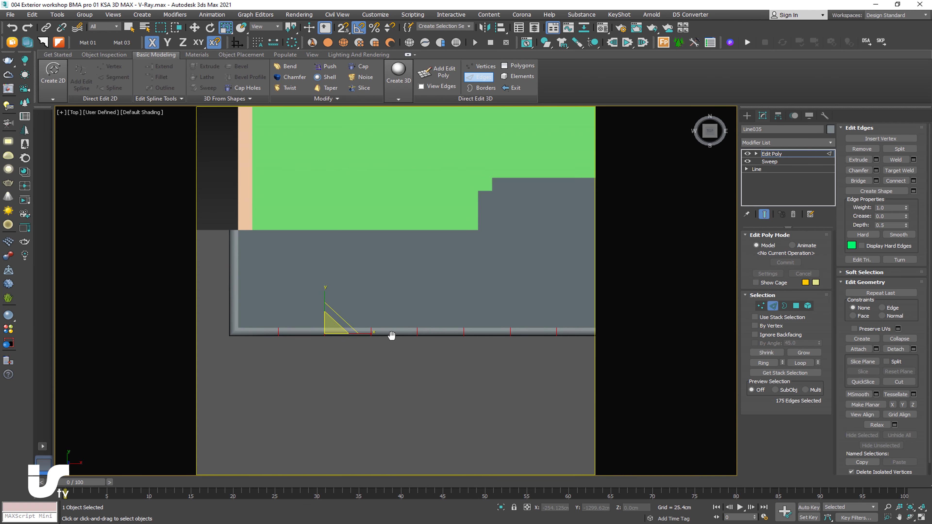
{"action": "middle_click_drag", "start_coordinate": [443, 308], "coordinate": [416, 316]}
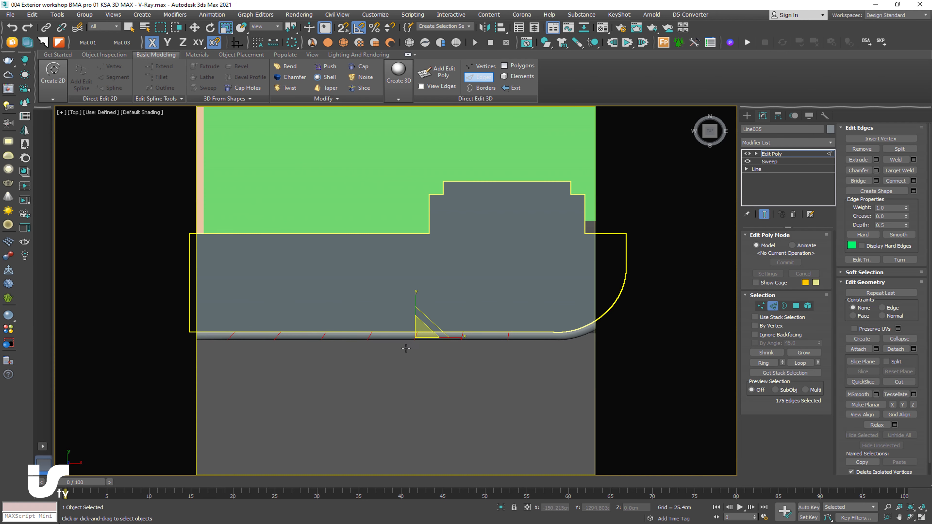
{"action": "scroll", "coordinate": [456, 353], "scroll_direction": "up", "scroll_amount": 3}
{"action": "scroll", "coordinate": [345, 325], "scroll_direction": "up", "scroll_amount": 4}
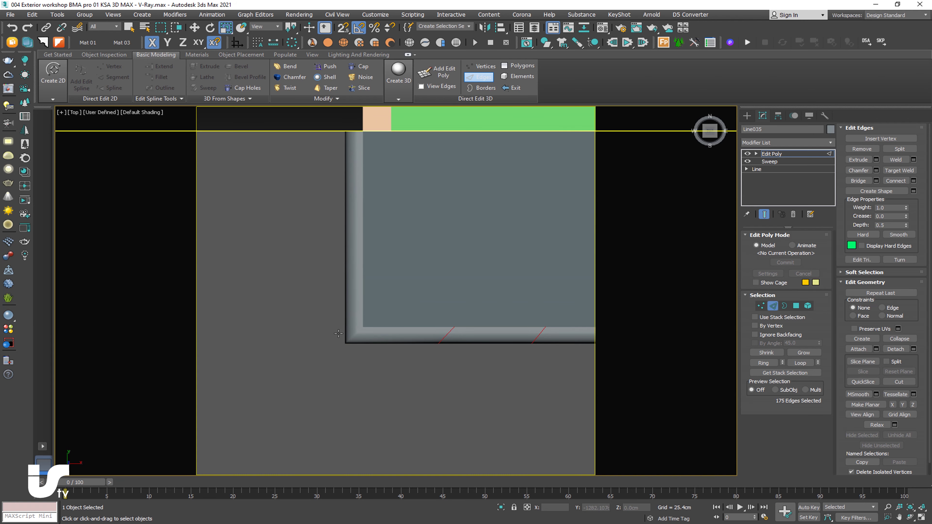
{"action": "scroll", "coordinate": [398, 335], "scroll_direction": "down", "scroll_amount": 3}
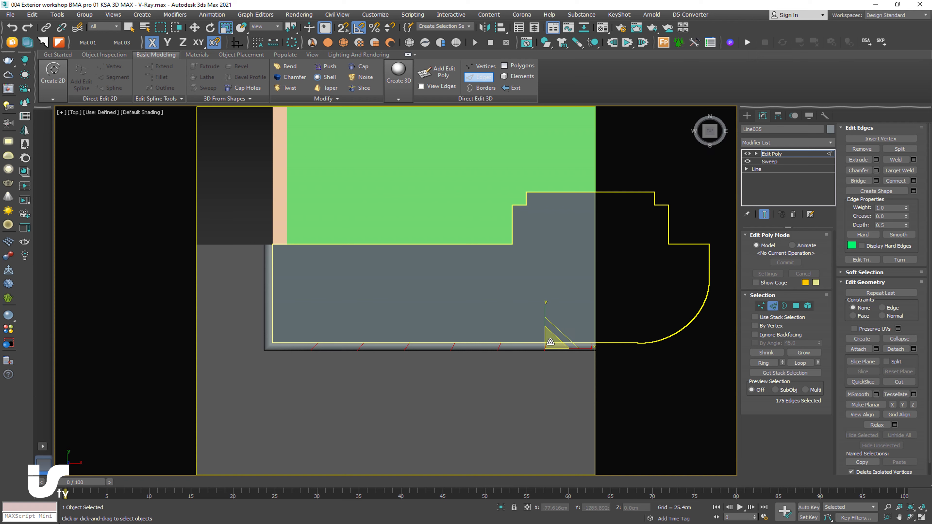
{"action": "left_click_drag", "start_coordinate": [464, 350], "coordinate": [419, 348]}
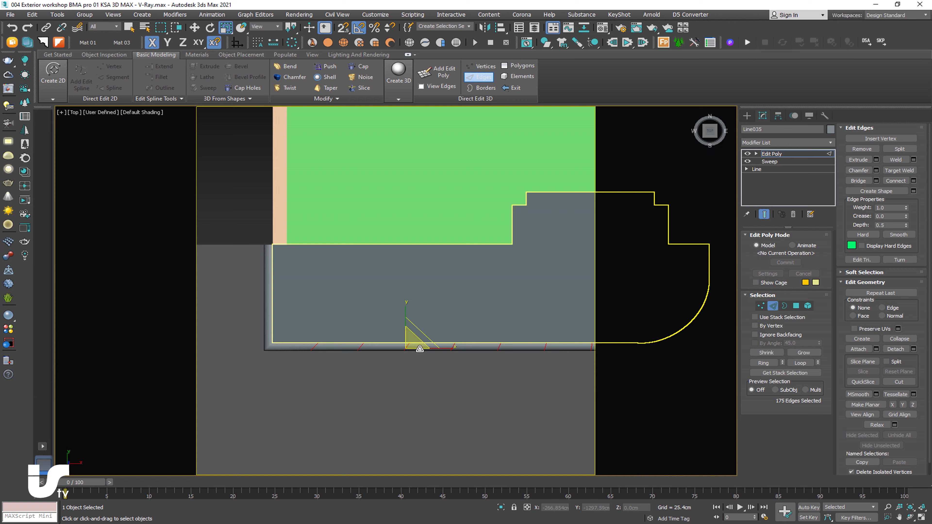
{"action": "middle_click_drag", "start_coordinate": [410, 357], "coordinate": [318, 361]}
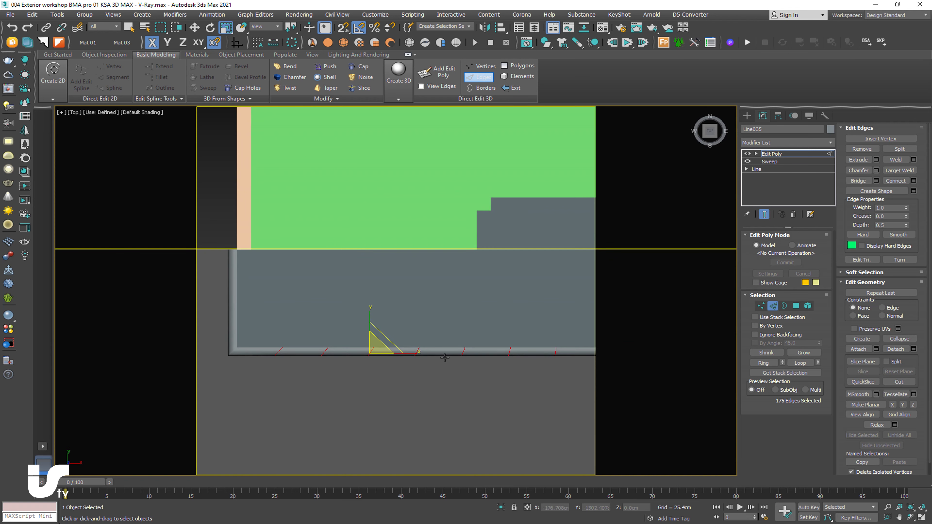
{"action": "middle_click_drag", "start_coordinate": [461, 342], "coordinate": [410, 360]}
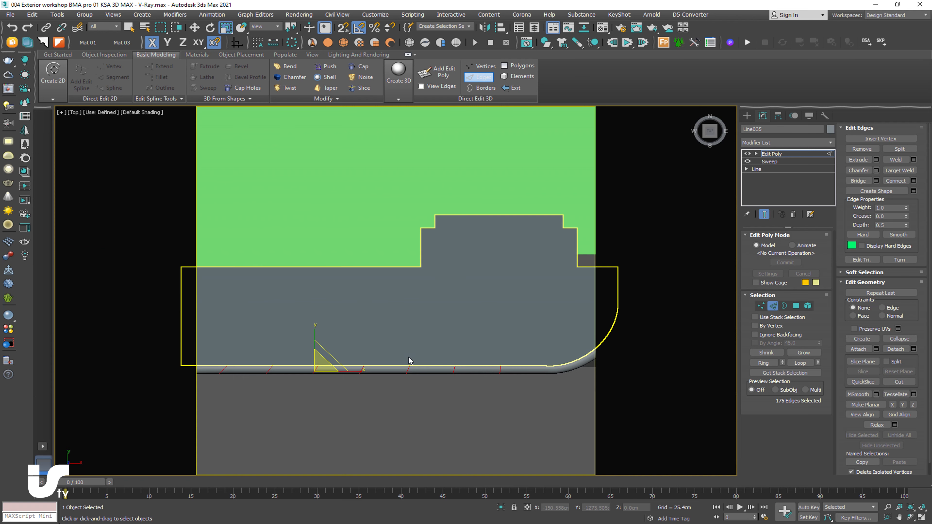
{"action": "left_click_drag", "start_coordinate": [514, 353], "coordinate": [476, 365]}
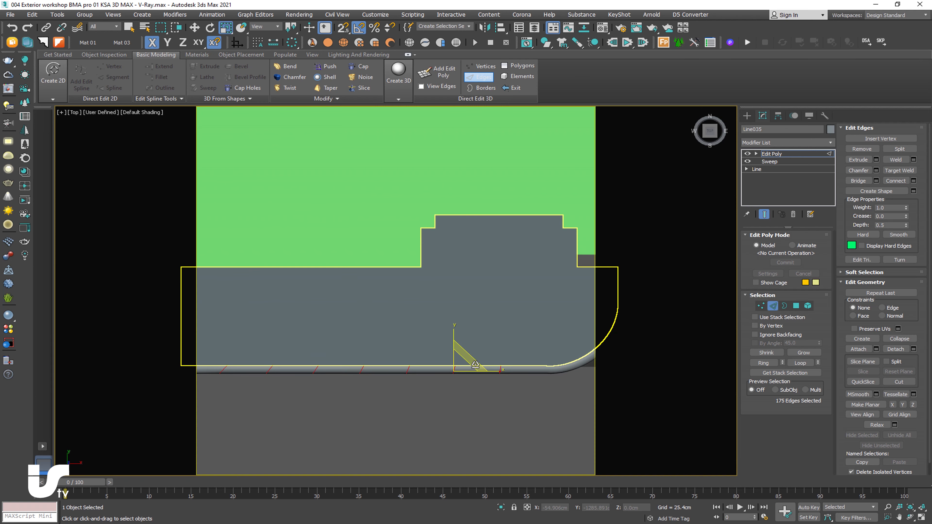
{"action": "left_click_drag", "start_coordinate": [496, 368], "coordinate": [519, 372]}
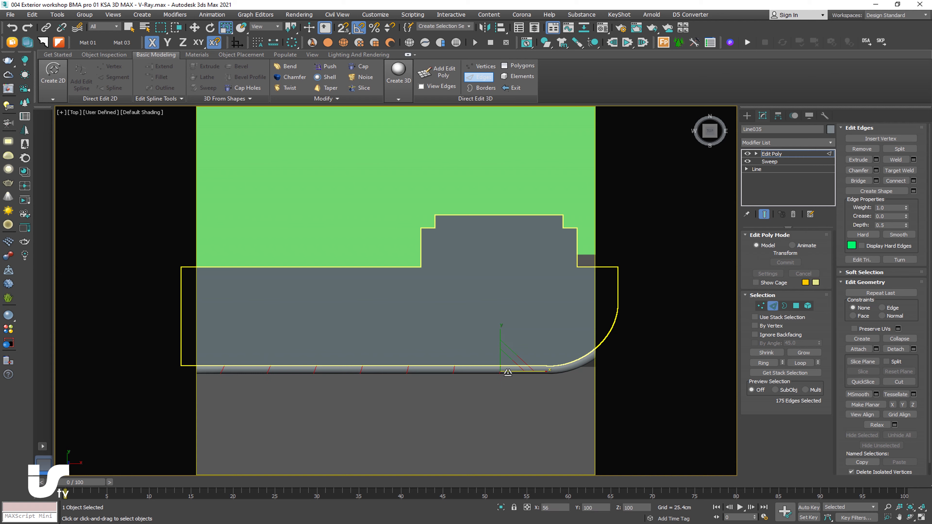
{"action": "left_click_drag", "start_coordinate": [157, 360], "coordinate": [547, 374]}
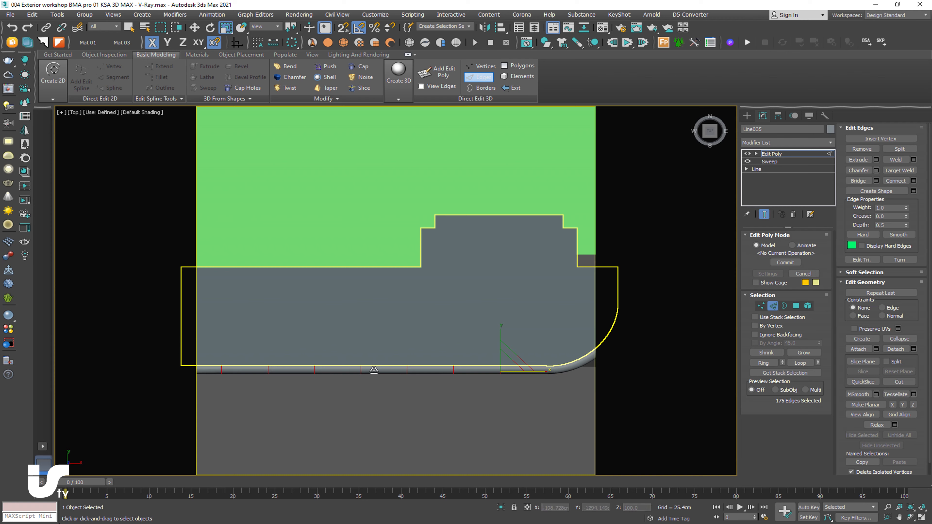
{"action": "scroll", "coordinate": [409, 392], "scroll_direction": "down", "scroll_amount": 2}
{"action": "middle_click_drag", "start_coordinate": [409, 390], "coordinate": [416, 367], "text": "alt"}
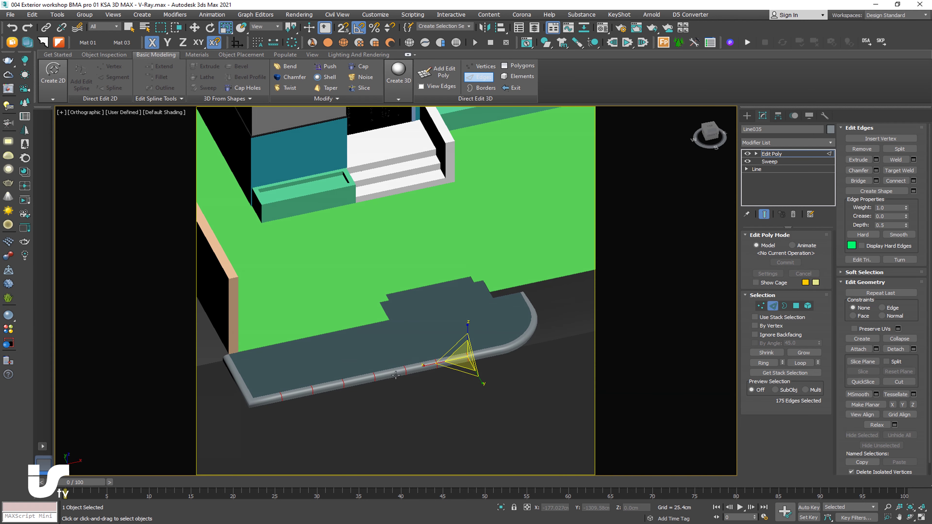
Start an Extrude Edges on the selected loops, adjusting its height and width.
{"action": "scroll", "coordinate": [416, 367], "scroll_direction": "up", "scroll_amount": 5}
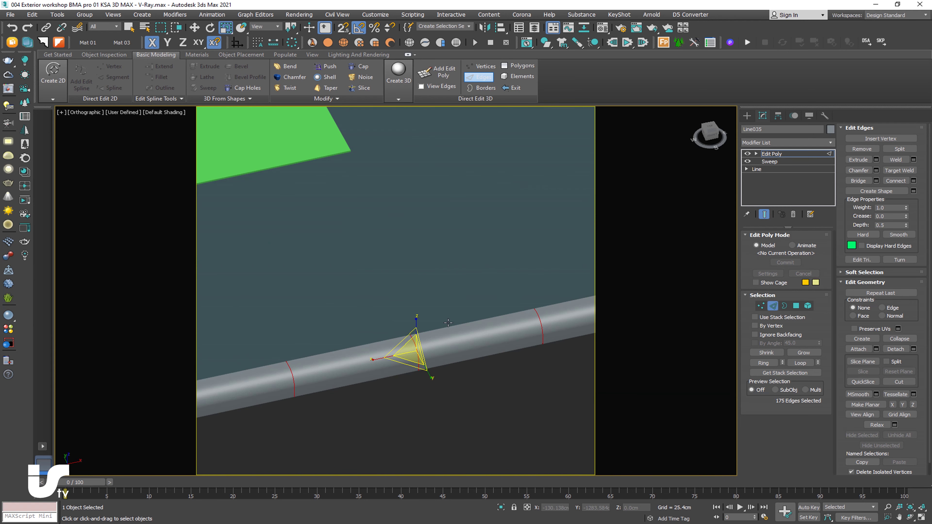
{"action": "right_click", "coordinate": [479, 278]}
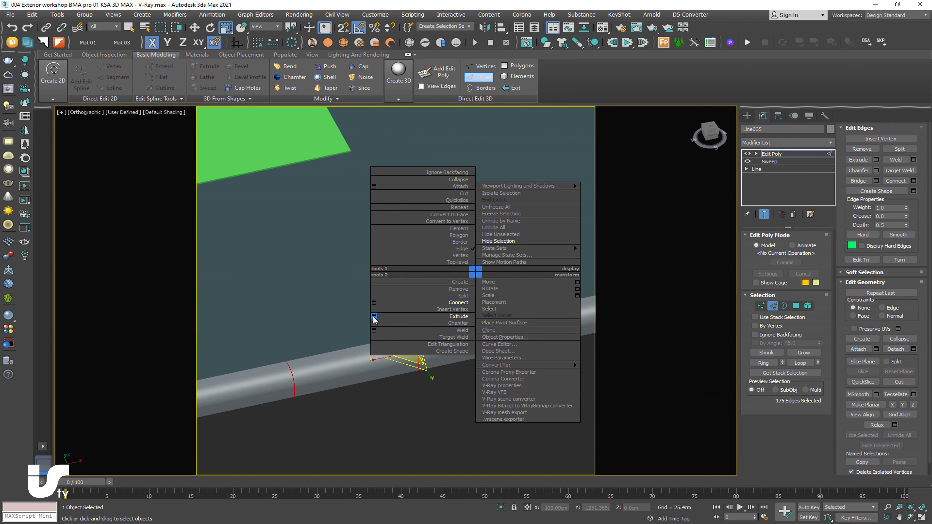
{"action": "left_click", "coordinate": [374, 317]}
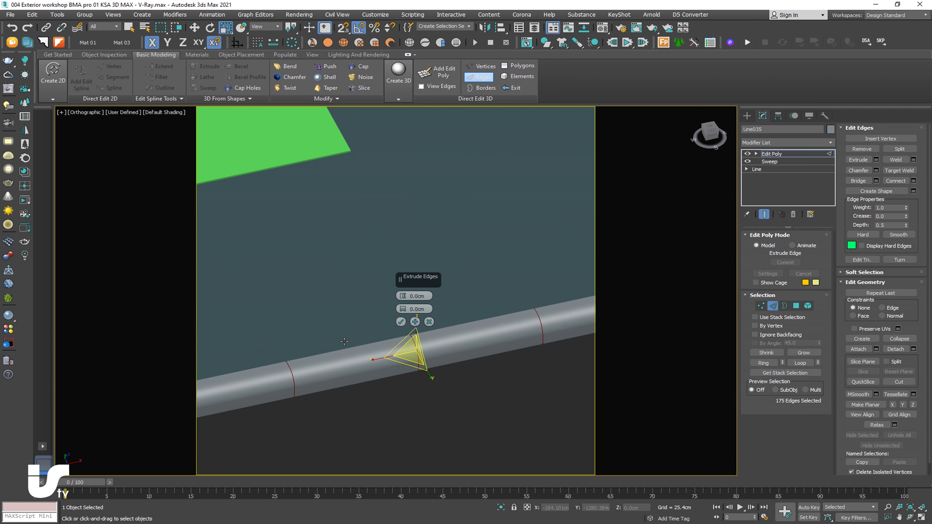
{"action": "middle_click_drag", "start_coordinate": [344, 343], "coordinate": [468, 340], "text": "alt"}
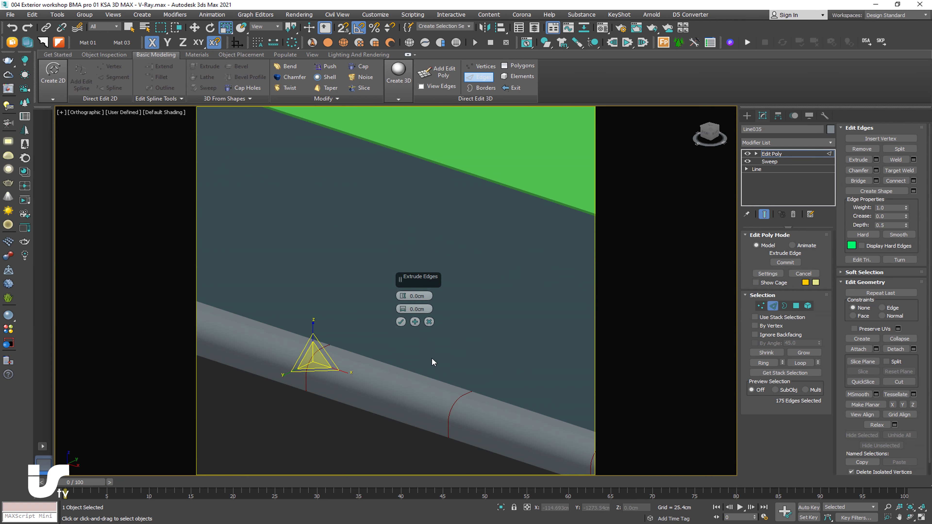
{"action": "left_click_drag", "start_coordinate": [405, 290], "coordinate": [404, 309]}
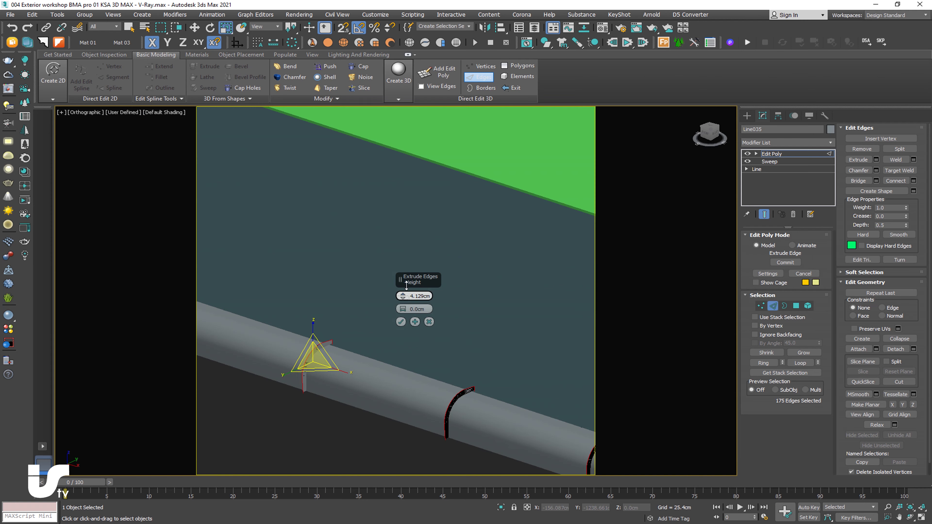
{"action": "mouse_move", "coordinate": [403, 310]}
{"action": "left_mouse_down"}
{"action": "mouse_move", "coordinate": [406, 294]}
{"action": "mouse_move", "coordinate": [413, 310]}
{"action": "left_mouse_up"}
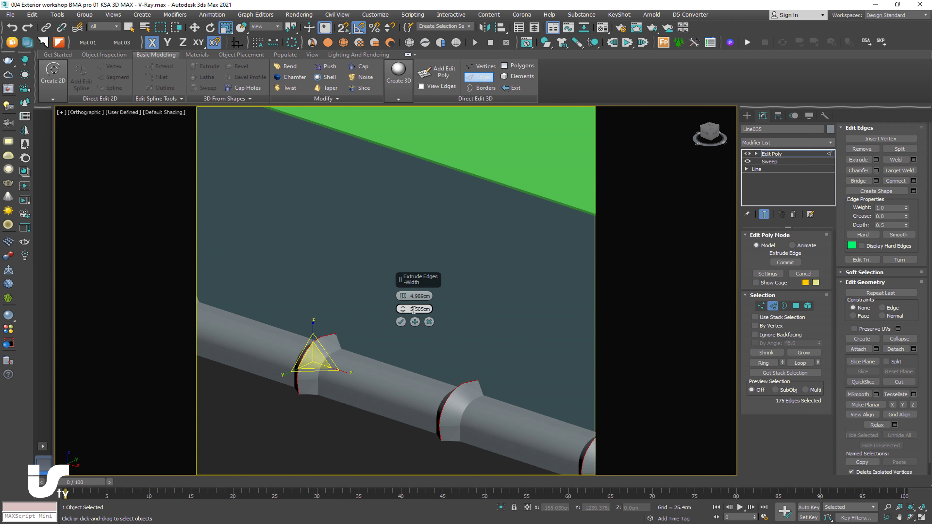
Set the extrusion width to 1cm and flatten the height into thin grooves.
{"action": "left_click", "coordinate": [411, 309]}
{"action": "type", "text": "1"}
{"action": "key", "text": "Return"}
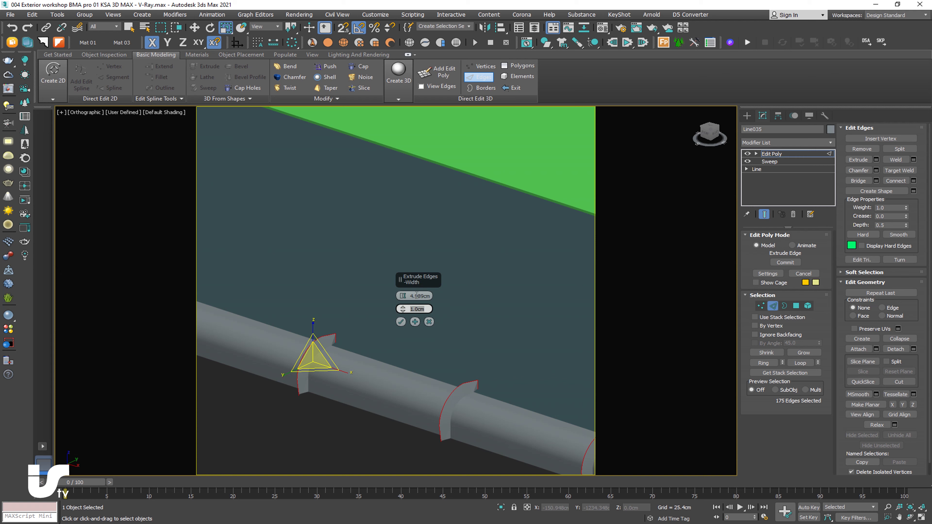
{"action": "left_click_drag", "start_coordinate": [405, 299], "coordinate": [402, 312]}
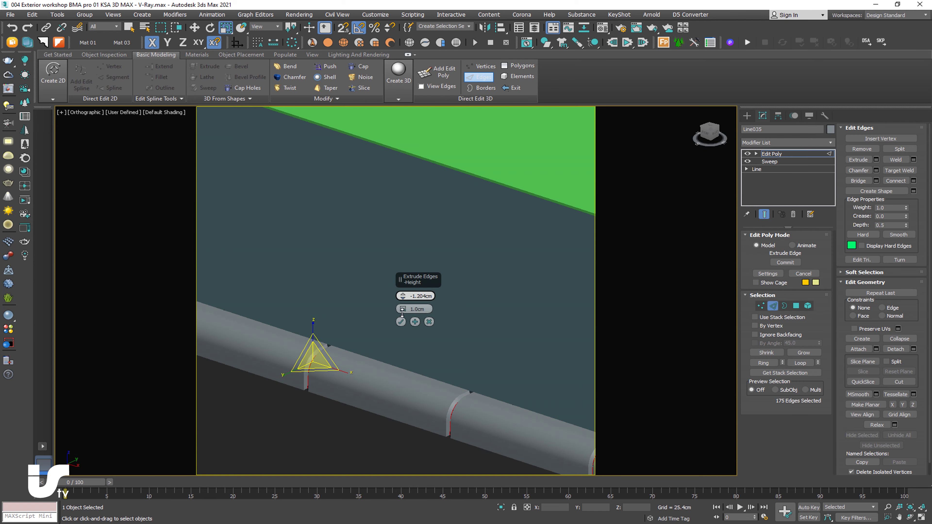
{"action": "mouse_move", "coordinate": [403, 312]}
{"action": "middle_mouse_down", "text": "alt"}
{"action": "mouse_move", "coordinate": [442, 412]}
{"action": "mouse_move", "coordinate": [418, 410]}
{"action": "mouse_move", "coordinate": [465, 411]}
{"action": "middle_mouse_up", "text": "alt"}
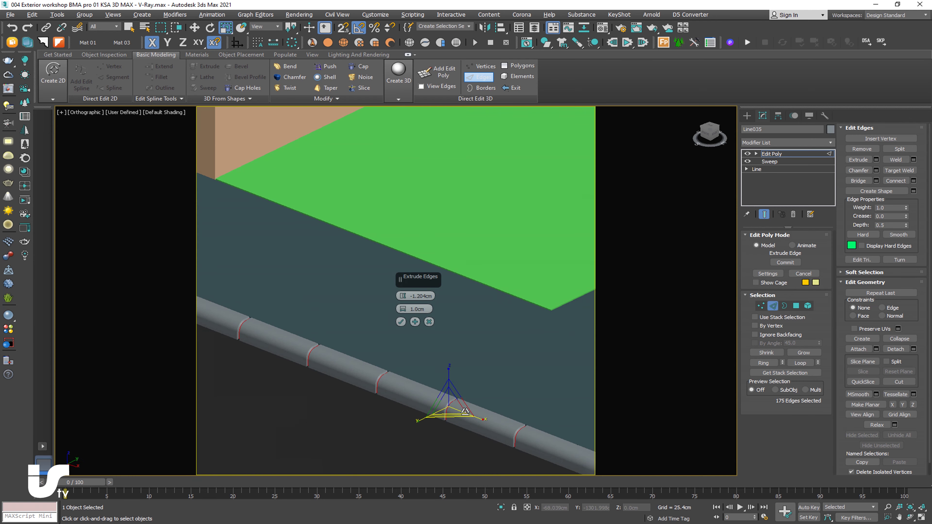
{"action": "scroll", "coordinate": [339, 364], "scroll_direction": "down", "scroll_amount": 3}
{"action": "mouse_move", "coordinate": [339, 364]}
{"action": "middle_mouse_down", "text": "alt"}
{"action": "mouse_move", "coordinate": [353, 395]}
{"action": "mouse_move", "coordinate": [374, 385]}
{"action": "middle_mouse_up", "text": "alt"}
{"action": "scroll", "coordinate": [352, 379], "scroll_direction": "up", "scroll_amount": 3}
{"action": "scroll", "coordinate": [352, 378], "scroll_direction": "up", "scroll_amount": 4}
Change the extrusion width to 0.5cm and apply the edge extrusion.
{"action": "left_click", "coordinate": [412, 309]}
{"action": "type", "text": "."}
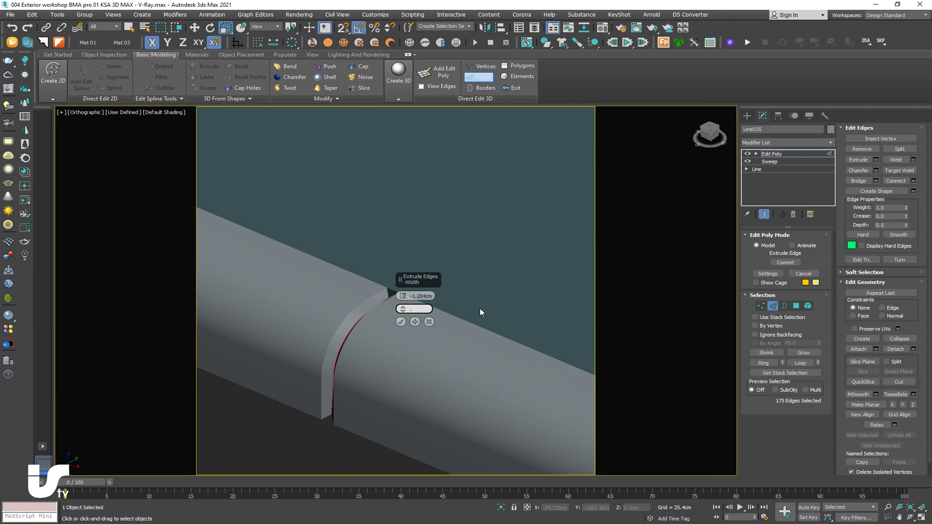
{"action": "type", "text": "5"}
{"action": "key", "text": "Return"}
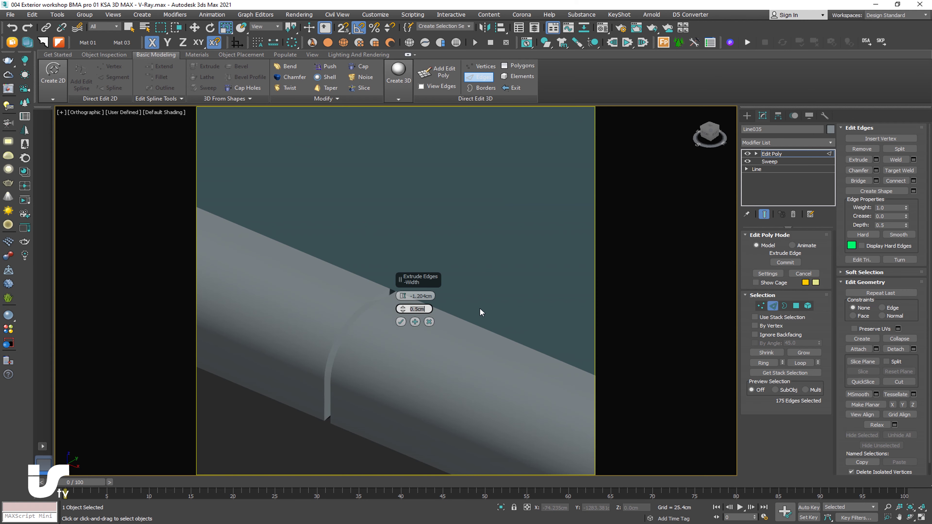
{"action": "left_click", "coordinate": [400, 322]}
{"action": "scroll", "coordinate": [400, 323], "scroll_direction": "down", "scroll_amount": 5}
{"action": "scroll", "coordinate": [422, 360], "scroll_direction": "down", "scroll_amount": 3}
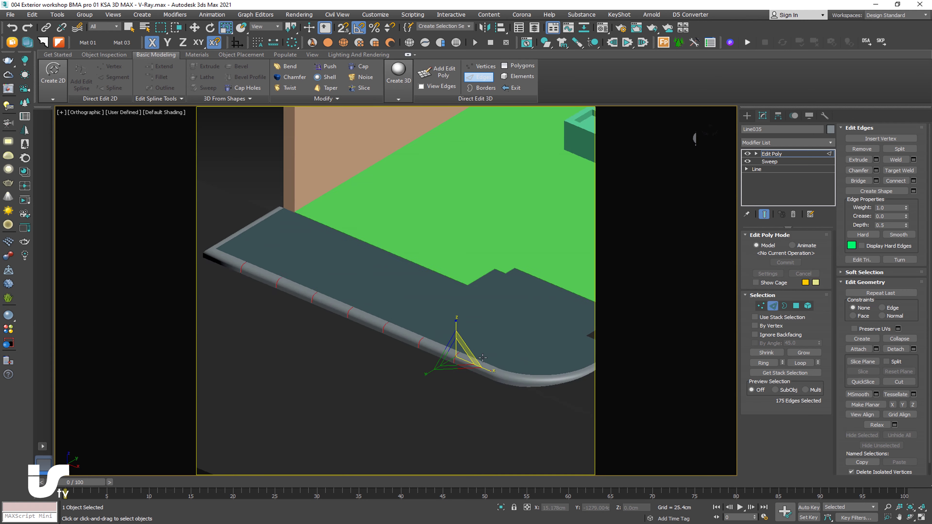
{"action": "scroll", "coordinate": [424, 361], "scroll_direction": "up", "scroll_amount": 2}
{"action": "scroll", "coordinate": [424, 361], "scroll_direction": "up", "scroll_amount": 1}
{"action": "scroll", "coordinate": [364, 314], "scroll_direction": "up", "scroll_amount": 3}
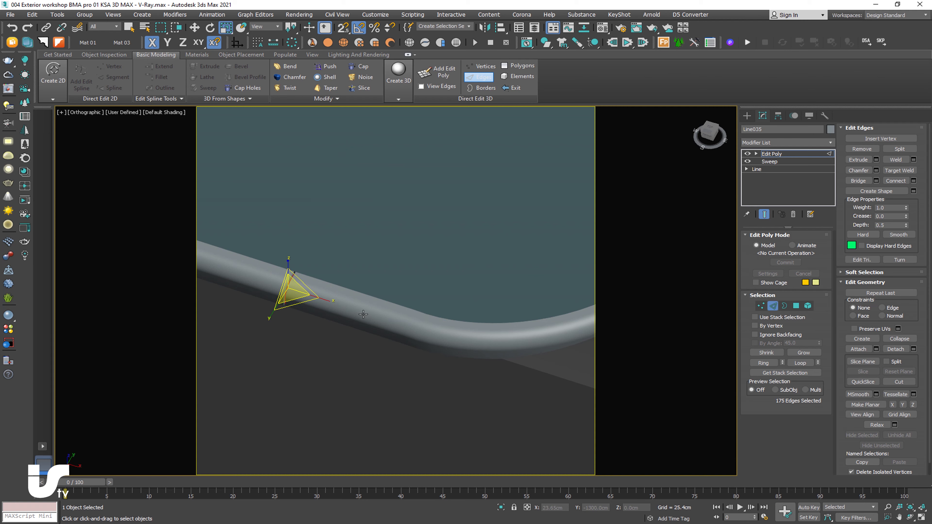
Add a new Edit Poly modifier at the top of Line035's stack.
{"action": "mouse_move", "coordinate": [516, 337]}
{"action": "middle_mouse_down", "text": "alt"}
{"action": "mouse_move", "coordinate": [406, 327]}
{"action": "mouse_move", "coordinate": [563, 272]}
{"action": "middle_mouse_up", "text": "alt"}
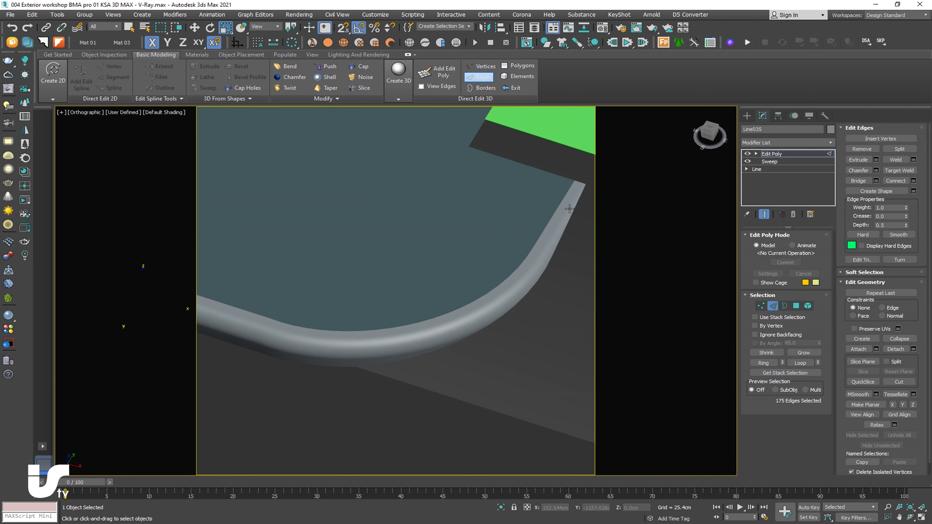
{"action": "scroll", "coordinate": [463, 295], "scroll_direction": "down", "scroll_amount": 3}
{"action": "middle_click_drag", "start_coordinate": [464, 294], "coordinate": [433, 312], "text": "alt"}
{"action": "scroll", "coordinate": [409, 311], "scroll_direction": "up", "scroll_amount": 3}
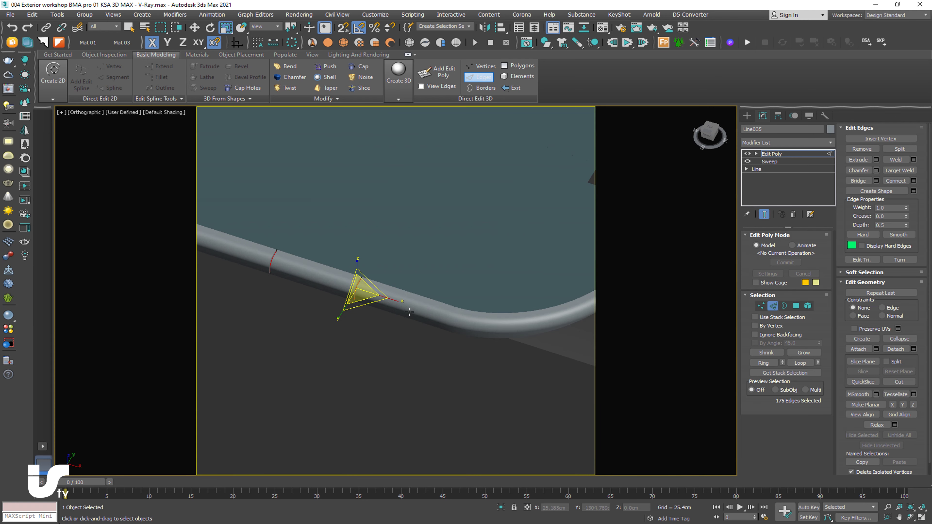
{"action": "left_click", "coordinate": [398, 99]}
{"action": "left_click", "coordinate": [436, 75]}
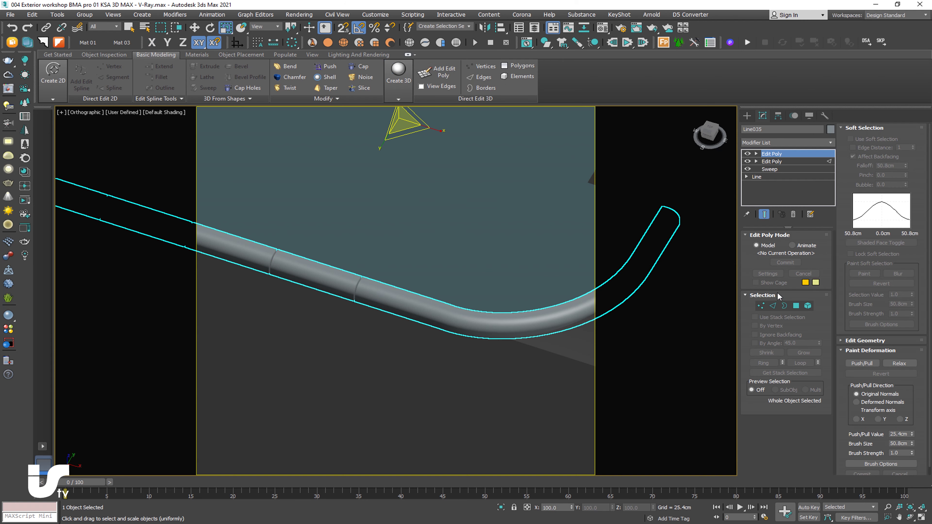
Work through the Edit Poly stack and enter Edge level on the top Edit Poly.
{"action": "left_click", "coordinate": [756, 161]}
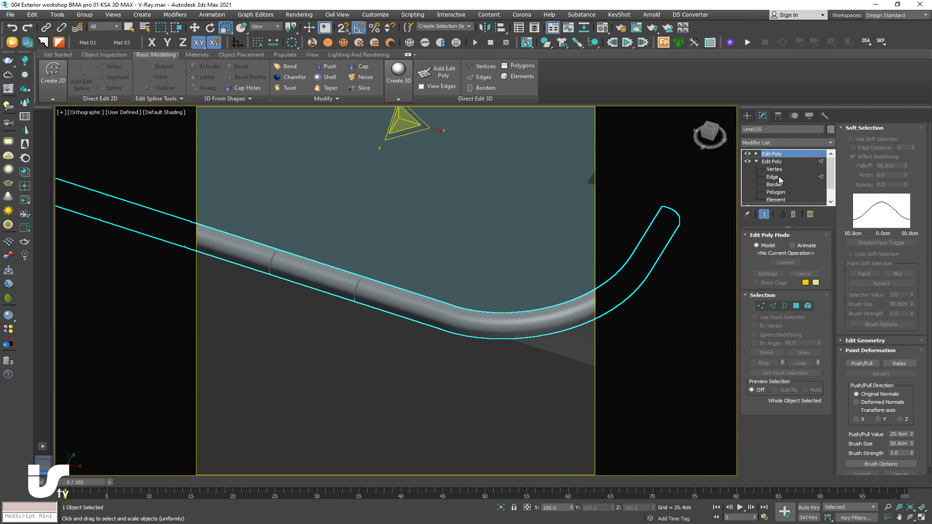
{"action": "left_click", "coordinate": [772, 177]}
{"action": "left_click", "coordinate": [780, 177]}
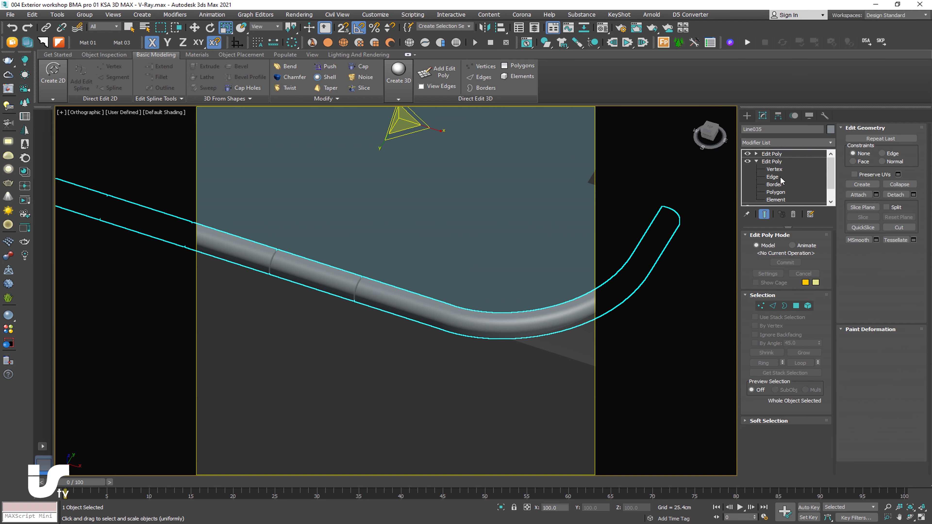
{"action": "left_click", "coordinate": [756, 161]}
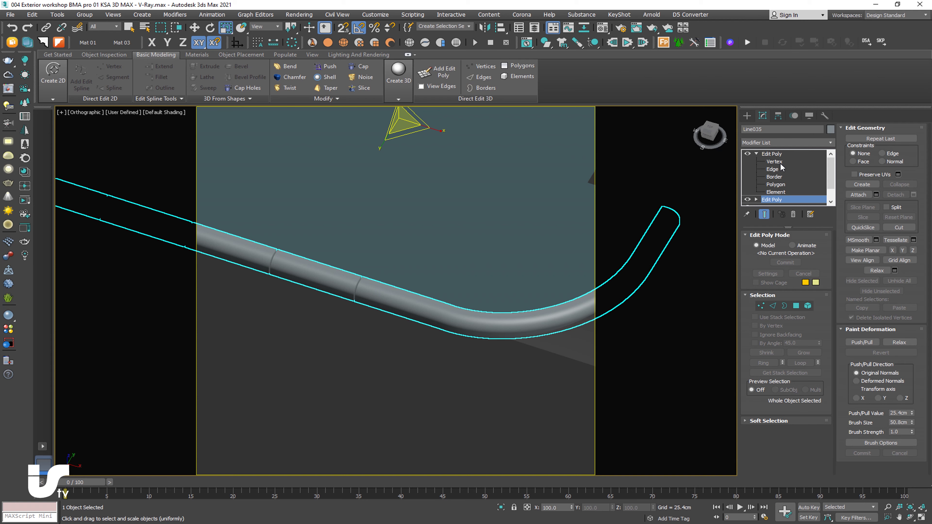
{"action": "left_click", "coordinate": [756, 153]}
{"action": "left_click", "coordinate": [757, 162]}
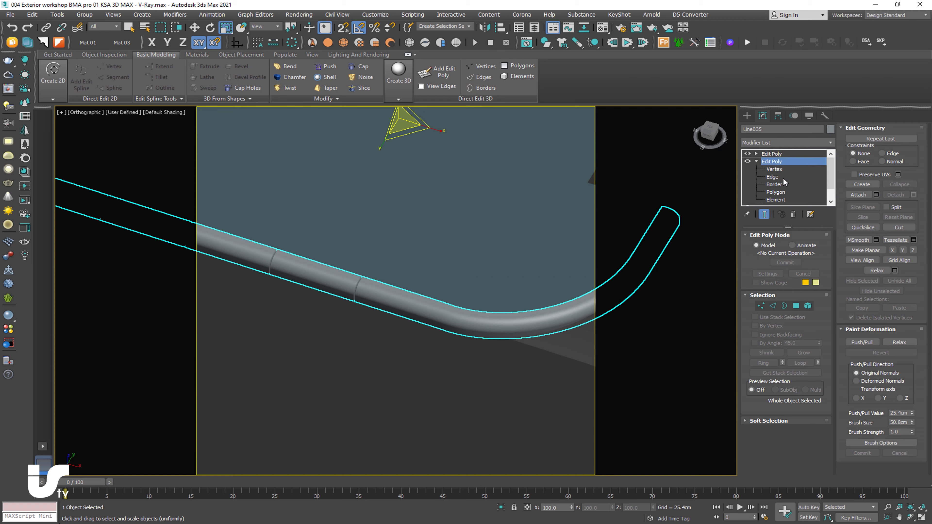
{"action": "left_click", "coordinate": [772, 176]}
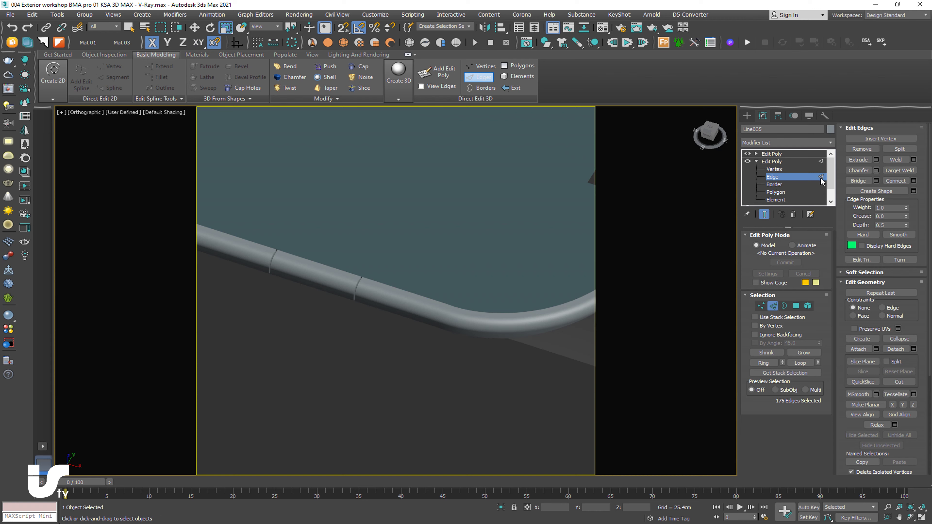
{"action": "left_click", "coordinate": [773, 179]}
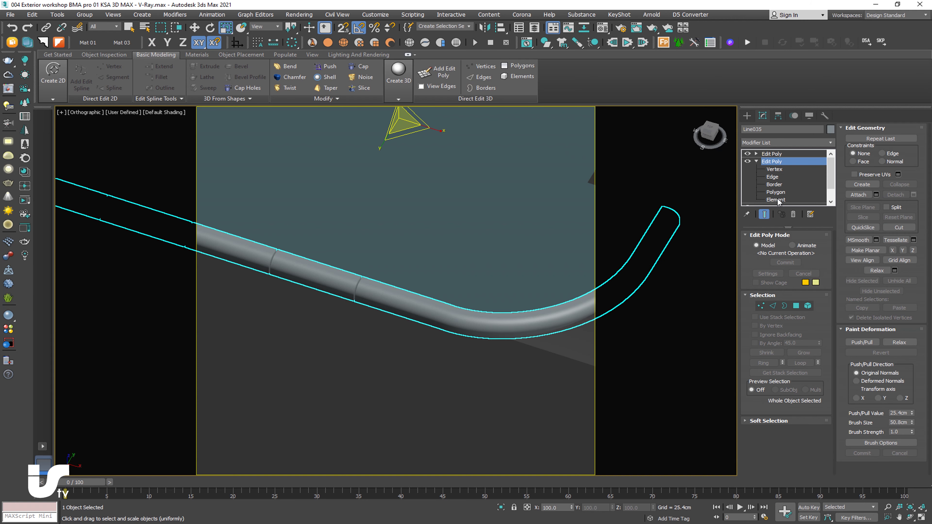
{"action": "left_click", "coordinate": [757, 154]}
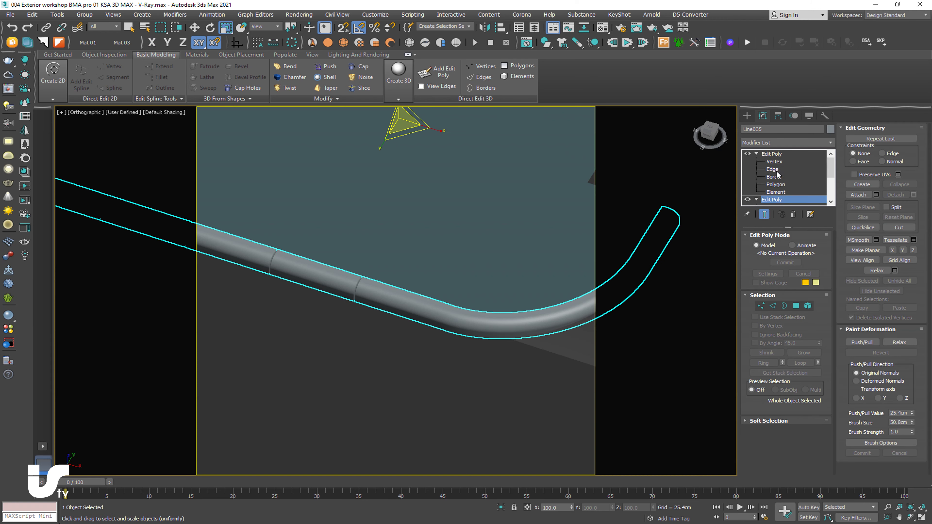
{"action": "left_click", "coordinate": [777, 170]}
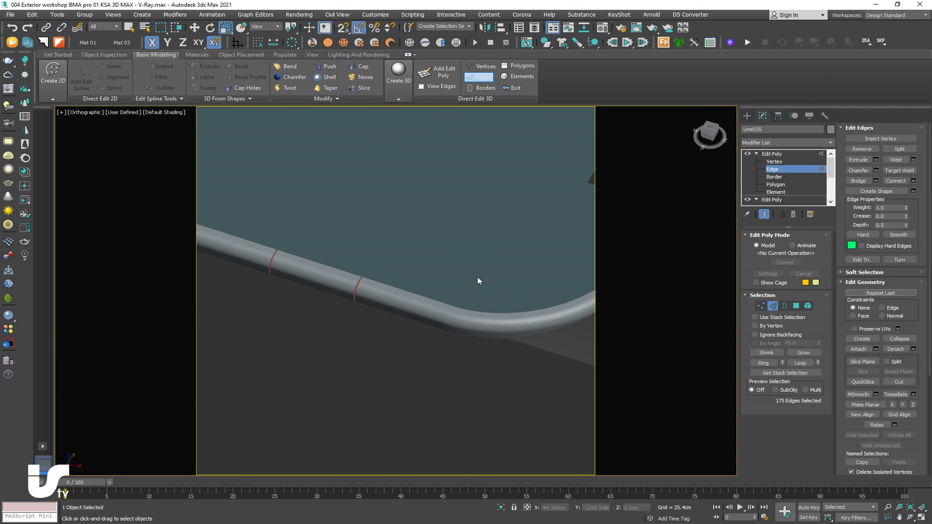
Select a single 25-edge ring near the curb's bend and start an edge Extrude.
{"action": "left_click_drag", "start_coordinate": [456, 273], "coordinate": [423, 353]}
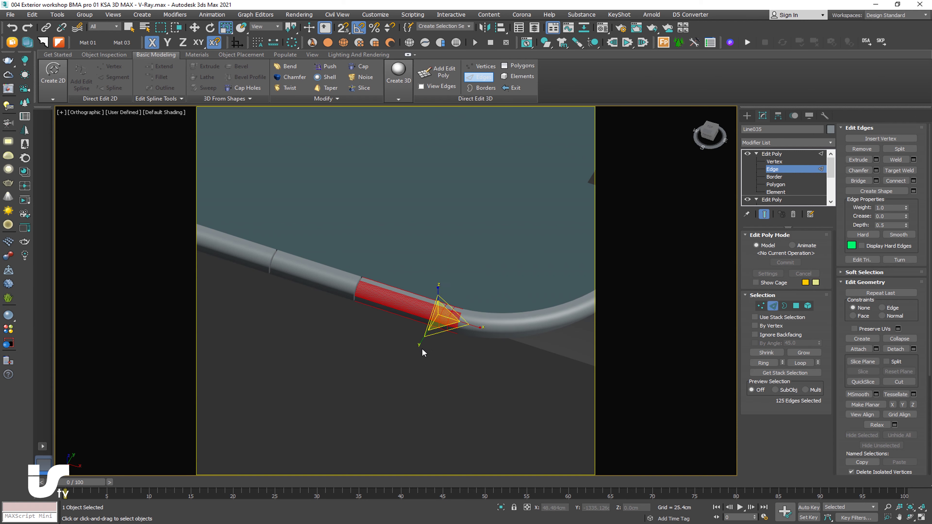
{"action": "middle_click_drag", "start_coordinate": [423, 353], "coordinate": [452, 294], "text": "alt"}
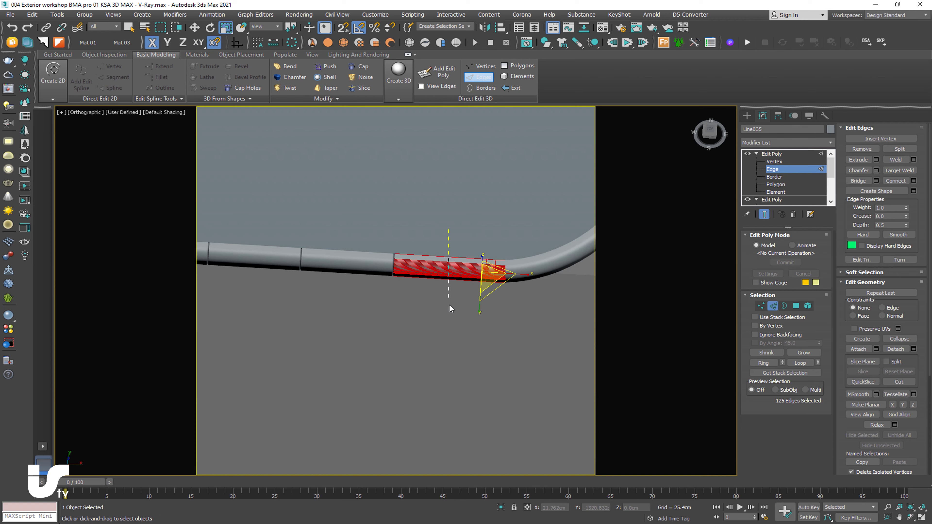
{"action": "left_click", "coordinate": [464, 271]}
{"action": "scroll", "coordinate": [466, 273], "scroll_direction": "up", "scroll_amount": 3}
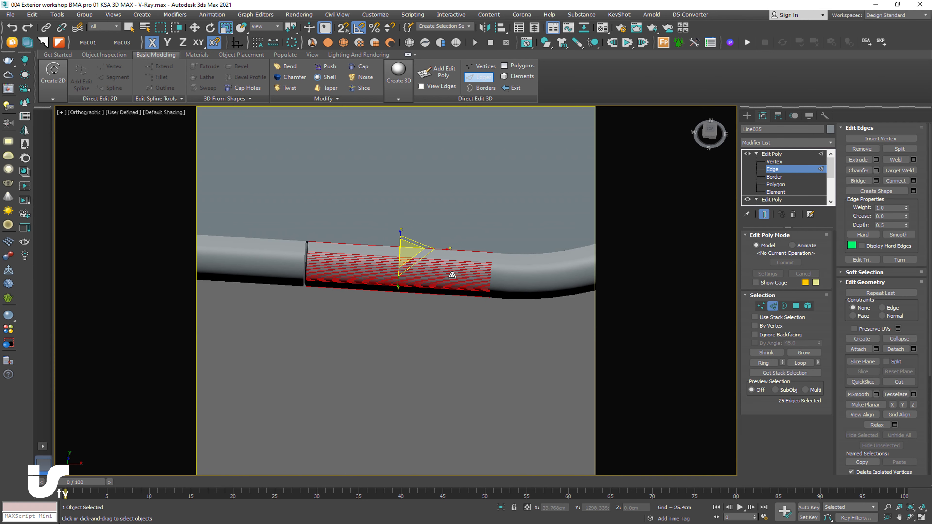
{"action": "mouse_move", "coordinate": [466, 272]}
{"action": "middle_mouse_down", "text": "alt"}
{"action": "mouse_move", "coordinate": [479, 290]}
{"action": "mouse_move", "coordinate": [503, 249]}
{"action": "middle_mouse_up", "text": "alt"}
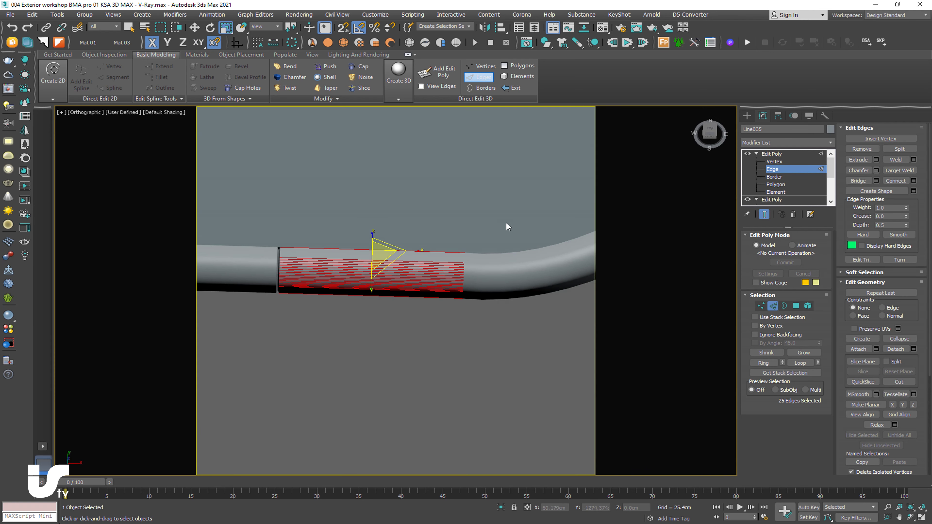
{"action": "left_click_drag", "start_coordinate": [413, 363], "coordinate": [281, 149], "text": "ctrl"}
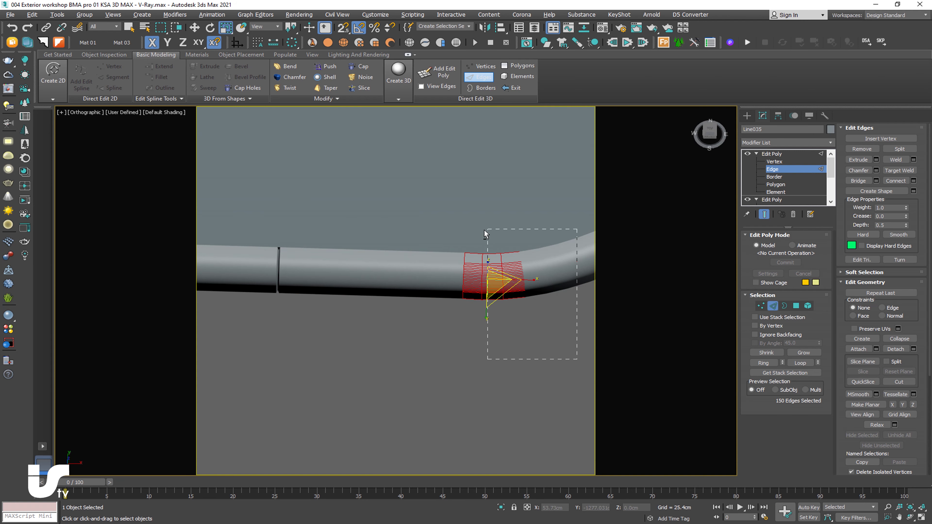
{"action": "left_click_drag", "start_coordinate": [522, 288], "coordinate": [478, 224], "text": "alt"}
{"action": "middle_click_drag", "start_coordinate": [508, 314], "coordinate": [515, 288], "text": "alt"}
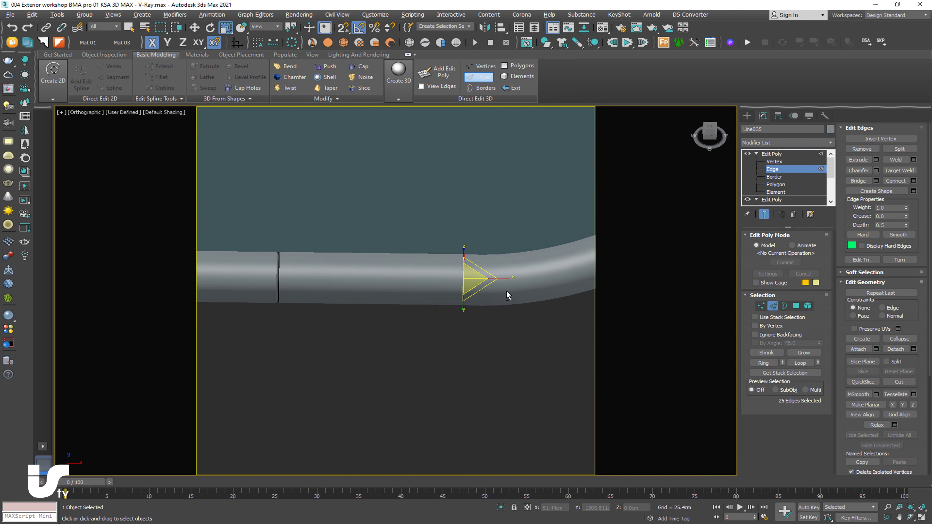
{"action": "scroll", "coordinate": [514, 286], "scroll_direction": "up", "scroll_amount": 3}
{"action": "right_click", "coordinate": [513, 241]}
{"action": "left_click", "coordinate": [437, 285]}
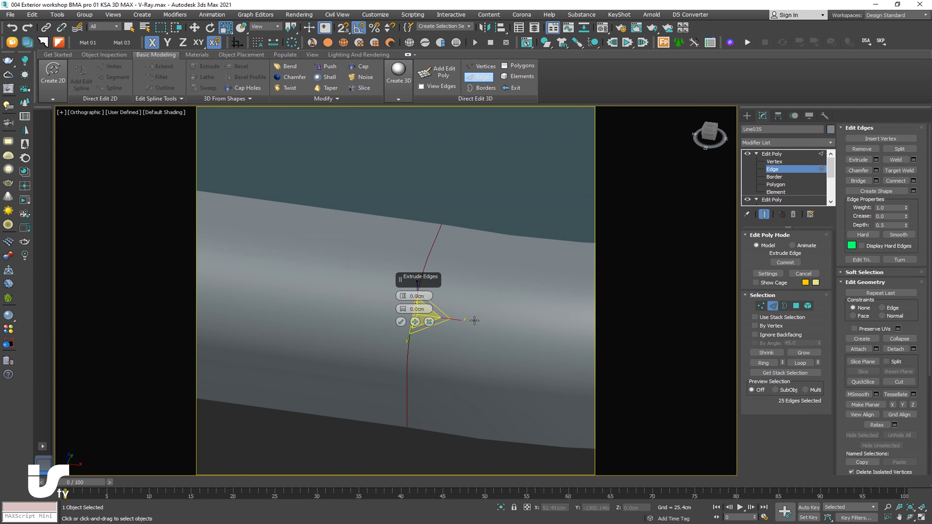
Give the edge extrusion a -2.236cm height and a 0.5cm width.
{"action": "scroll", "coordinate": [550, 290], "scroll_direction": "down", "scroll_amount": 5}
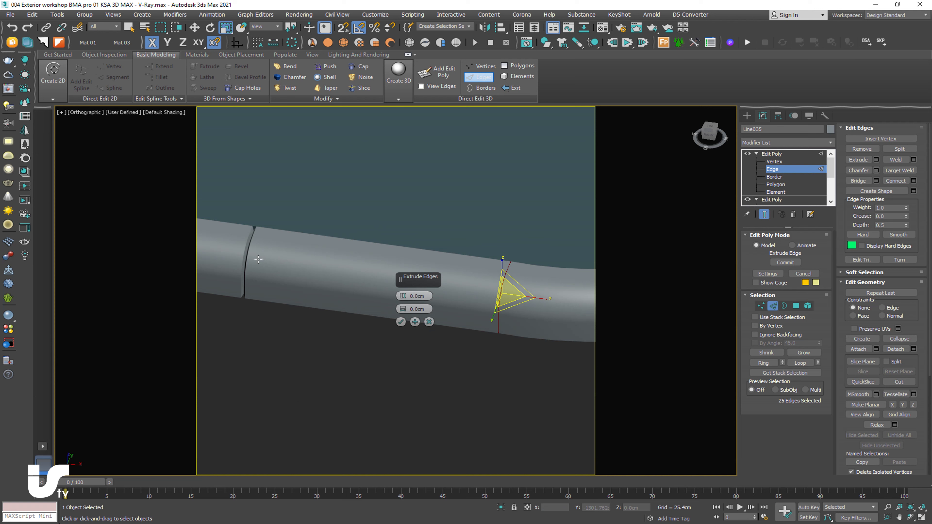
{"action": "scroll", "coordinate": [415, 290], "scroll_direction": "up", "scroll_amount": 2}
{"action": "left_click", "coordinate": [416, 296]}
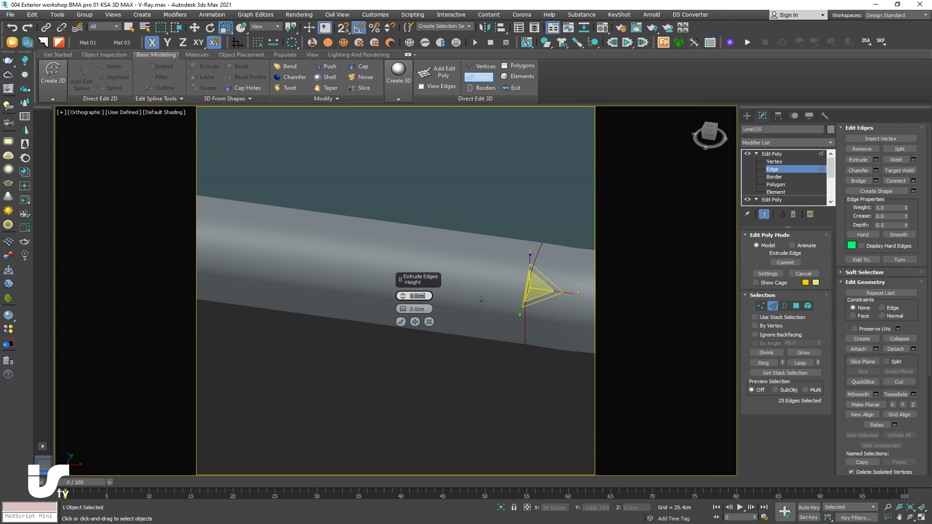
{"action": "left_click_drag", "start_coordinate": [402, 296], "coordinate": [404, 315]}
{"action": "double_click", "coordinate": [411, 309]}
{"action": "type", "text": ".5"}
{"action": "key", "text": "Return"}
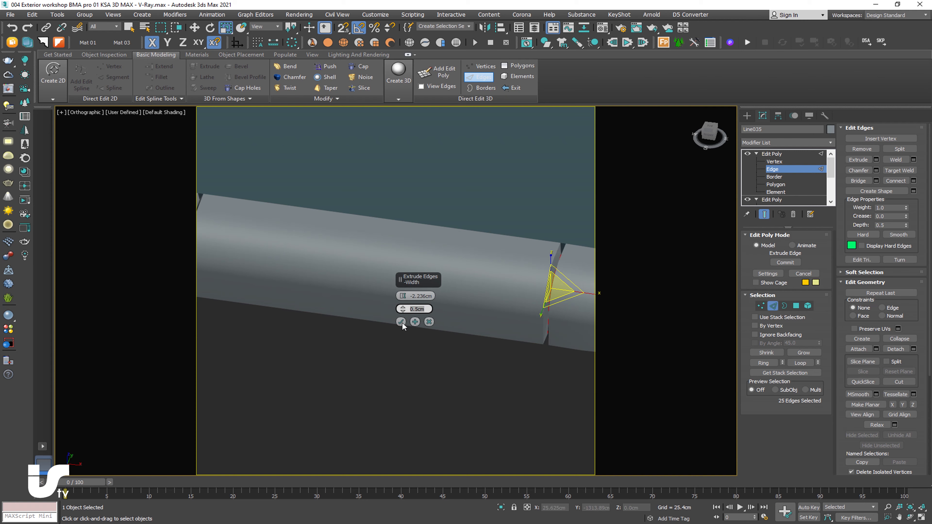
Commit the groove and box-select a band of edges on the curb's curve.
{"action": "left_click", "coordinate": [400, 321]}
{"action": "mouse_move", "coordinate": [399, 322]}
{"action": "middle_mouse_down"}
{"action": "mouse_move", "coordinate": [455, 345]}
{"action": "mouse_move", "coordinate": [452, 371]}
{"action": "middle_mouse_up"}
{"action": "mouse_move", "coordinate": [405, 373]}
{"action": "left_mouse_down"}
{"action": "mouse_move", "coordinate": [471, 277]}
{"action": "mouse_move", "coordinate": [364, 413]}
{"action": "left_mouse_up"}
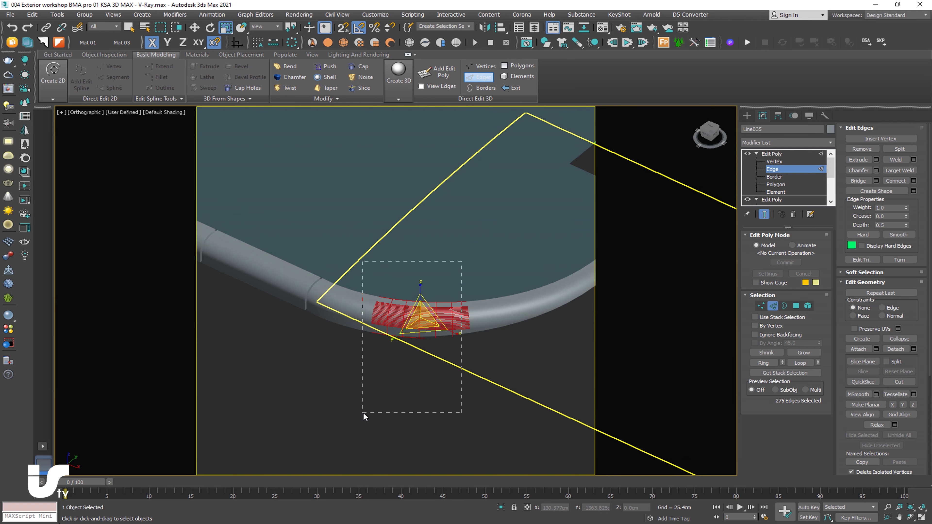
Refine the curved-section selection down to a single edge loop.
{"action": "middle_click_drag", "start_coordinate": [364, 413], "coordinate": [474, 343], "text": "alt"}
{"action": "mouse_move", "coordinate": [522, 397]}
{"action": "middle_mouse_down", "text": "alt"}
{"action": "mouse_move", "coordinate": [506, 391]}
{"action": "mouse_move", "coordinate": [513, 384]}
{"action": "mouse_move", "coordinate": [425, 358]}
{"action": "mouse_move", "coordinate": [443, 349]}
{"action": "middle_mouse_up", "text": "alt"}
{"action": "key", "text": "t"}
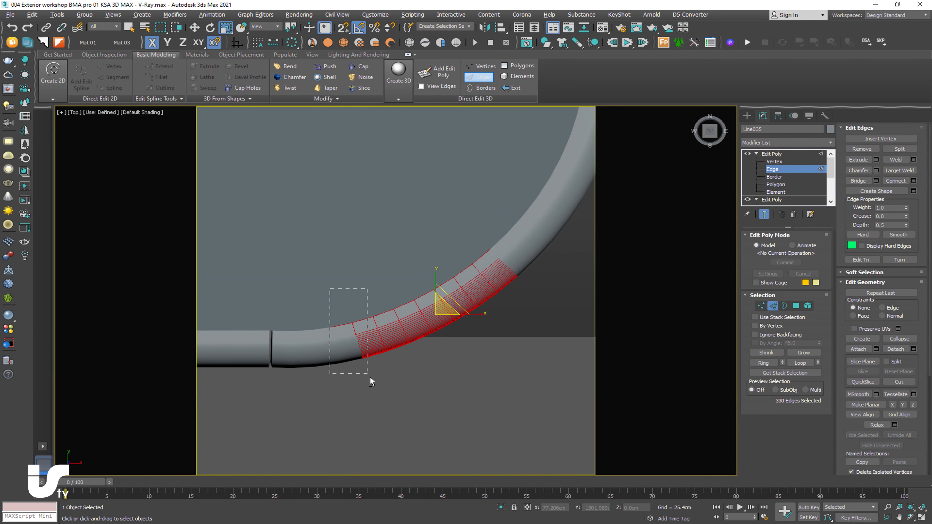
{"action": "left_click_drag", "start_coordinate": [370, 377], "coordinate": [392, 390], "text": "alt"}
{"action": "left_click_drag", "start_coordinate": [377, 351], "coordinate": [376, 349], "text": "alt"}
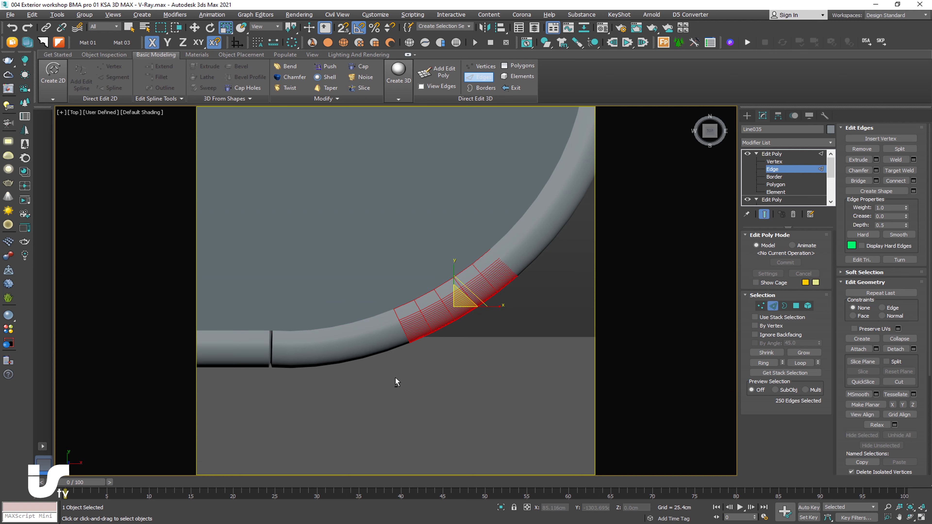
{"action": "mouse_move", "coordinate": [455, 296]}
{"action": "left_mouse_down", "text": "alt"}
{"action": "mouse_move", "coordinate": [412, 314]}
{"action": "mouse_move", "coordinate": [422, 360]}
{"action": "left_mouse_up", "text": "alt"}
{"action": "mouse_move", "coordinate": [445, 350]}
{"action": "middle_mouse_down", "text": "alt"}
{"action": "mouse_move", "coordinate": [390, 280]}
{"action": "mouse_move", "coordinate": [429, 288]}
{"action": "mouse_move", "coordinate": [447, 226]}
{"action": "mouse_move", "coordinate": [437, 235]}
{"action": "middle_mouse_up", "text": "alt"}
Extrude the curved loop into a 0.5cm-wide, -2.236cm-deep groove and view it from Top.
{"action": "right_click", "coordinate": [469, 280]}
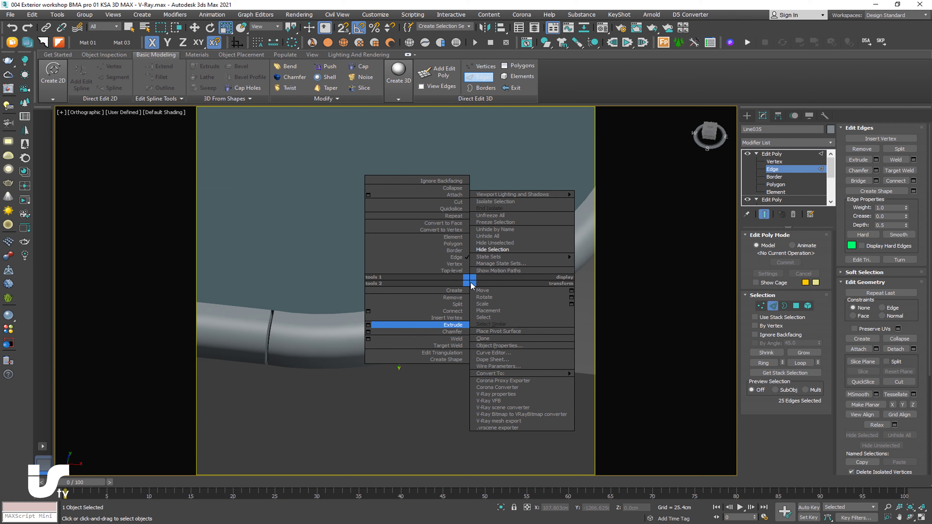
{"action": "left_click", "coordinate": [368, 325]}
{"action": "middle_click_drag", "start_coordinate": [389, 323], "coordinate": [373, 305], "text": "alt"}
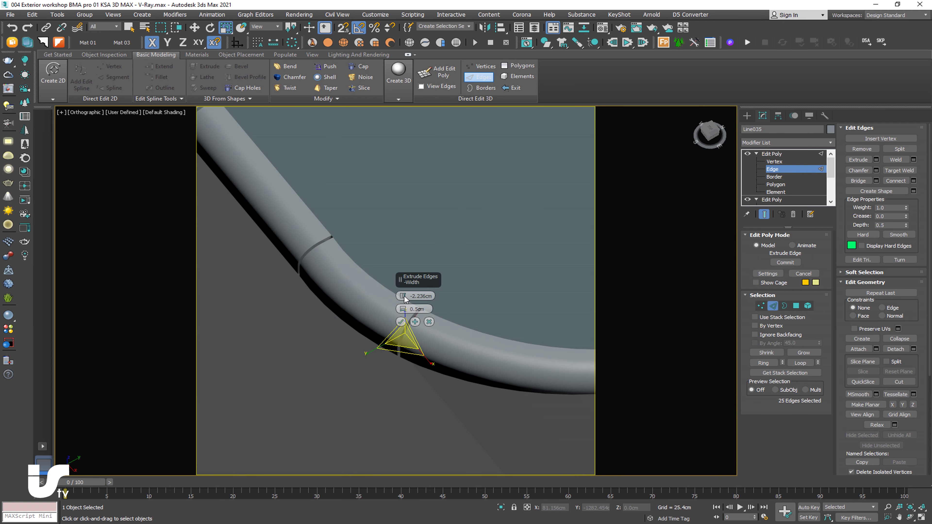
{"action": "left_click", "coordinate": [401, 321]}
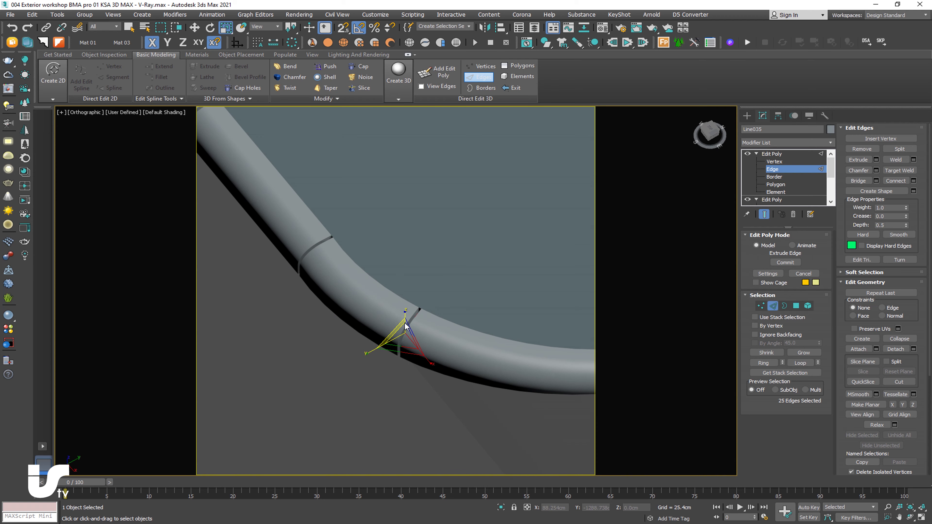
{"action": "middle_click_drag", "start_coordinate": [484, 314], "coordinate": [426, 313]}
{"action": "key", "text": "t"}
{"action": "scroll", "coordinate": [422, 319], "scroll_direction": "up", "scroll_amount": 5}
{"action": "scroll", "coordinate": [403, 329], "scroll_direction": "up", "scroll_amount": 3}
{"action": "scroll", "coordinate": [378, 331], "scroll_direction": "down", "scroll_amount": 8}
{"action": "scroll", "coordinate": [458, 279], "scroll_direction": "up", "scroll_amount": 3}
{"action": "scroll", "coordinate": [479, 264], "scroll_direction": "up", "scroll_amount": 2}
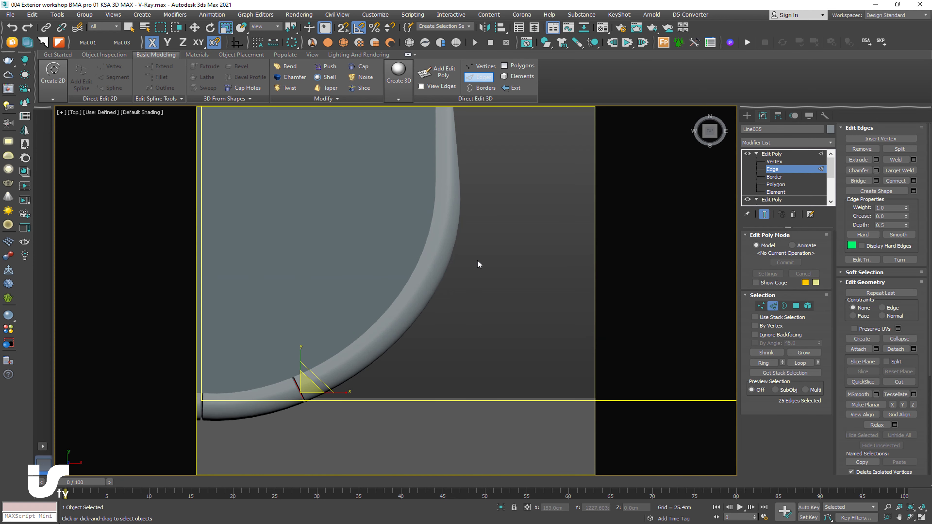
Marquee-select the bend edges and trim the selection down to single edge loops.
{"action": "left_click_drag", "start_coordinate": [322, 356], "coordinate": [322, 356]}
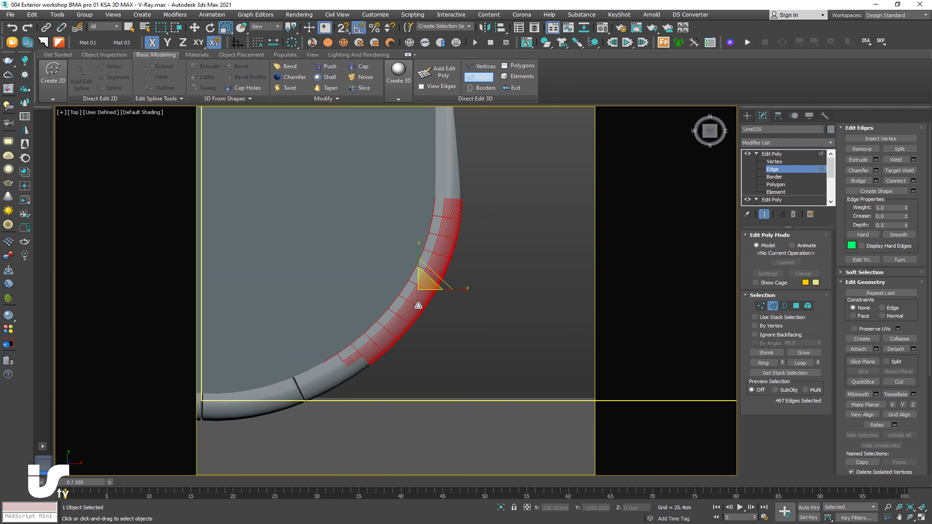
{"action": "middle_click_drag", "start_coordinate": [493, 218], "coordinate": [496, 212]}
{"action": "left_click_drag", "start_coordinate": [503, 197], "coordinate": [416, 232], "text": "alt"}
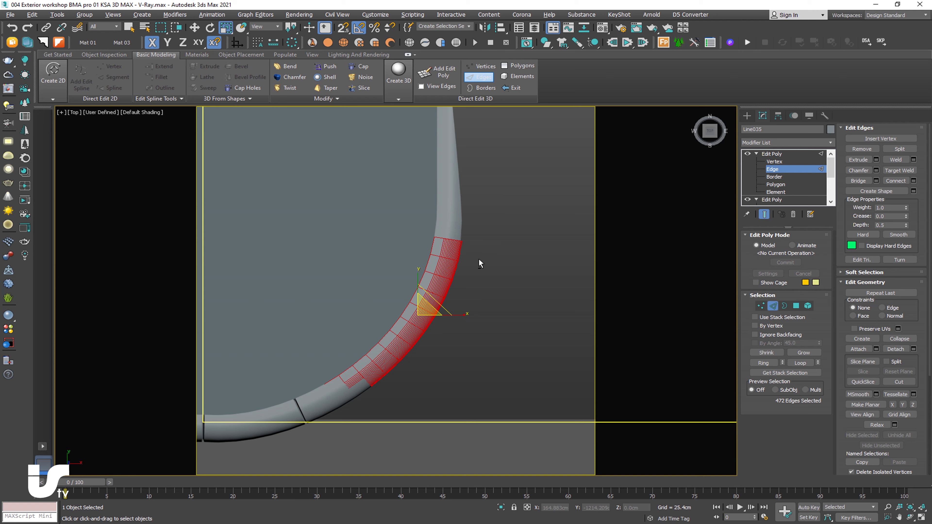
{"action": "left_click_drag", "start_coordinate": [379, 296], "coordinate": [380, 296], "text": "alt"}
{"action": "left_click_drag", "start_coordinate": [415, 256], "coordinate": [415, 256], "text": "alt"}
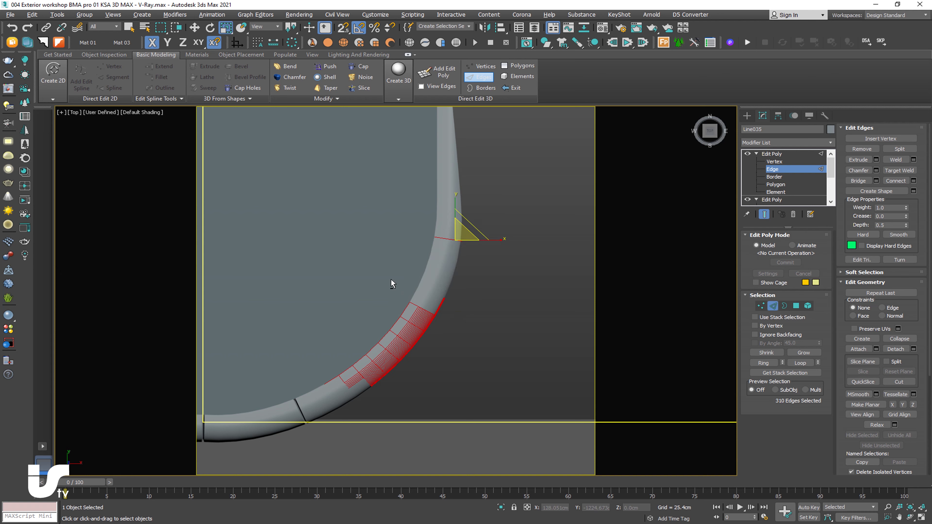
{"action": "left_click_drag", "start_coordinate": [449, 305], "coordinate": [434, 325], "text": "alt"}
{"action": "left_click_drag", "start_coordinate": [341, 354], "coordinate": [345, 342], "text": "alt"}
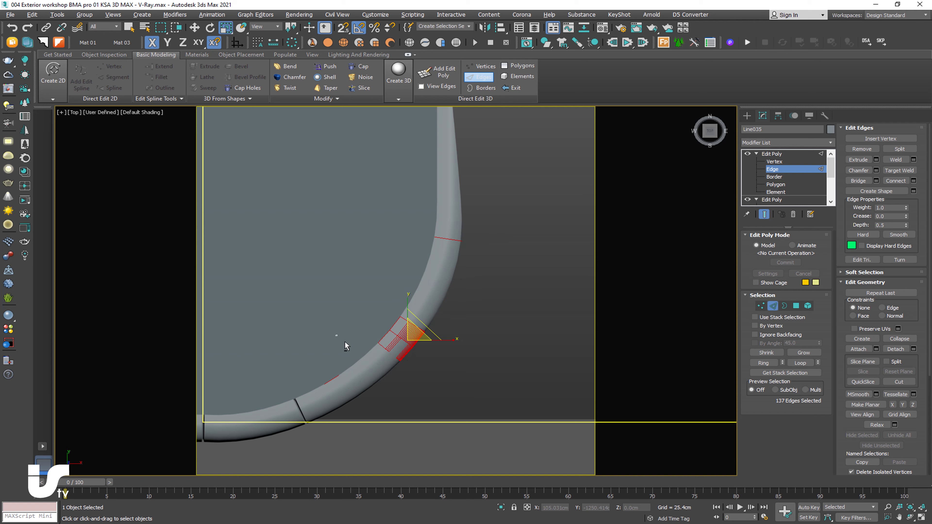
{"action": "mouse_move", "coordinate": [403, 366]}
{"action": "left_mouse_down", "text": "alt"}
{"action": "mouse_move", "coordinate": [413, 375]}
{"action": "mouse_move", "coordinate": [397, 345]}
{"action": "left_mouse_up", "text": "alt"}
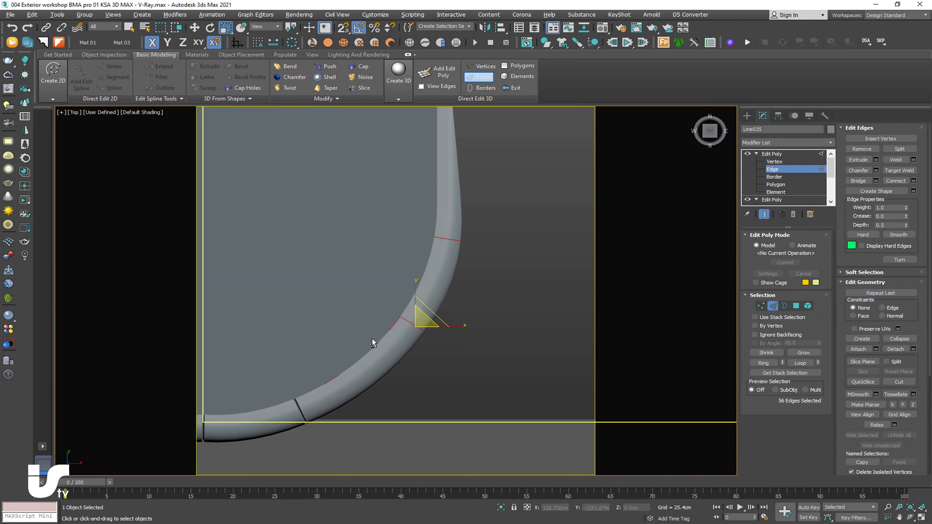
{"action": "left_click_drag", "start_coordinate": [358, 318], "coordinate": [400, 343], "text": "alt"}
{"action": "left_click_drag", "start_coordinate": [414, 366], "coordinate": [399, 352], "text": "alt"}
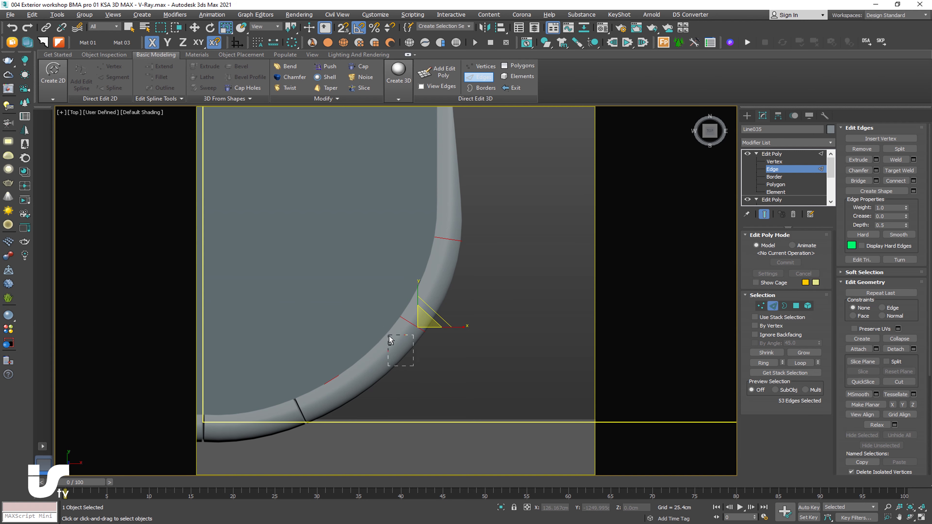
{"action": "middle_click_drag", "start_coordinate": [481, 261], "coordinate": [492, 309]}
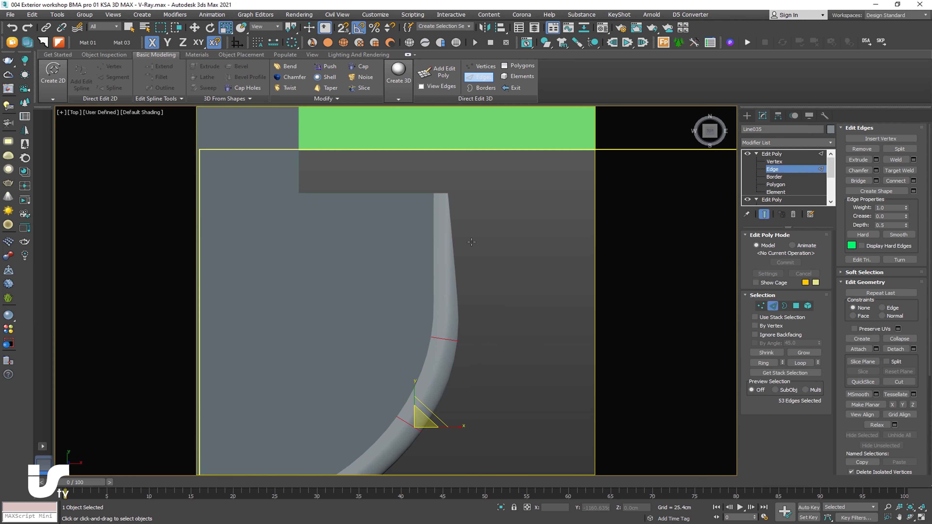
{"action": "left_click_drag", "start_coordinate": [403, 228], "coordinate": [415, 240], "text": "ctrl"}
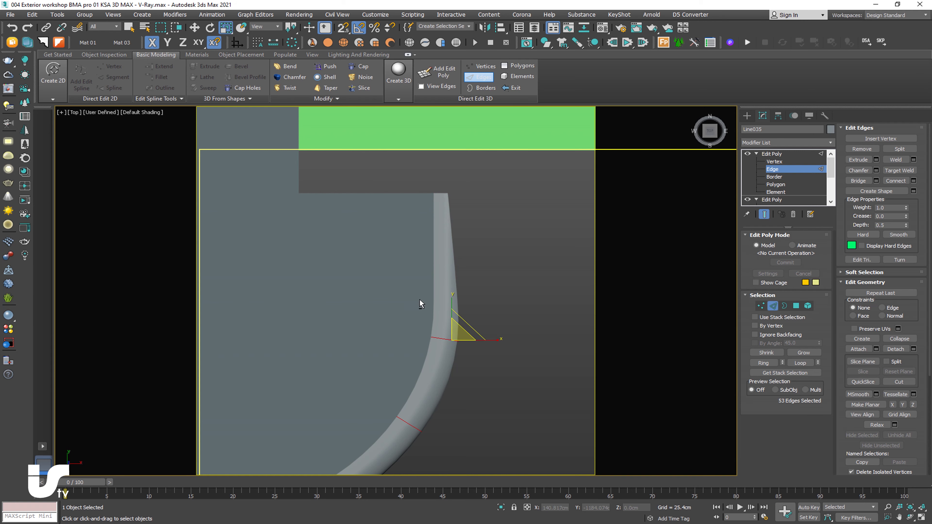
{"action": "middle_click_drag", "start_coordinate": [418, 290], "coordinate": [422, 266], "text": "alt"}
Extrude the selected loops into 0.5cm grooves around the bend.
{"action": "right_click", "coordinate": [422, 266]}
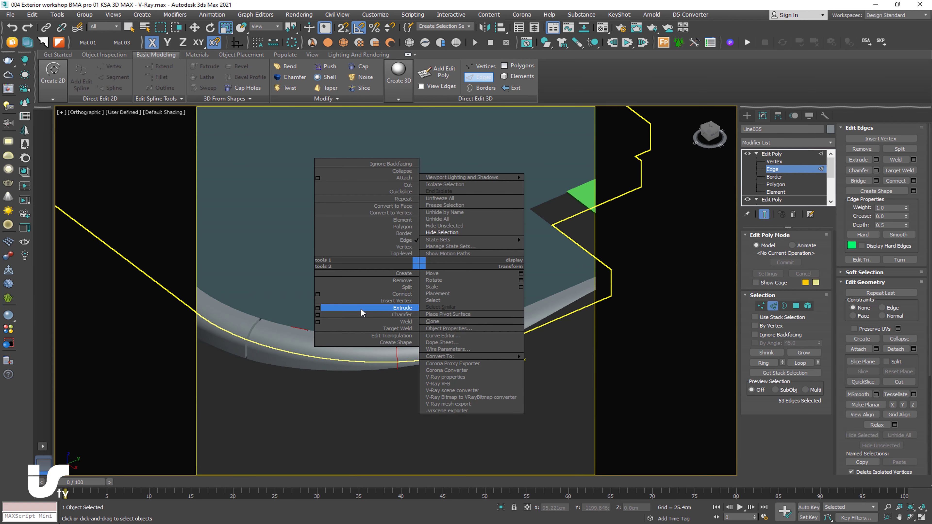
{"action": "left_click", "coordinate": [323, 309]}
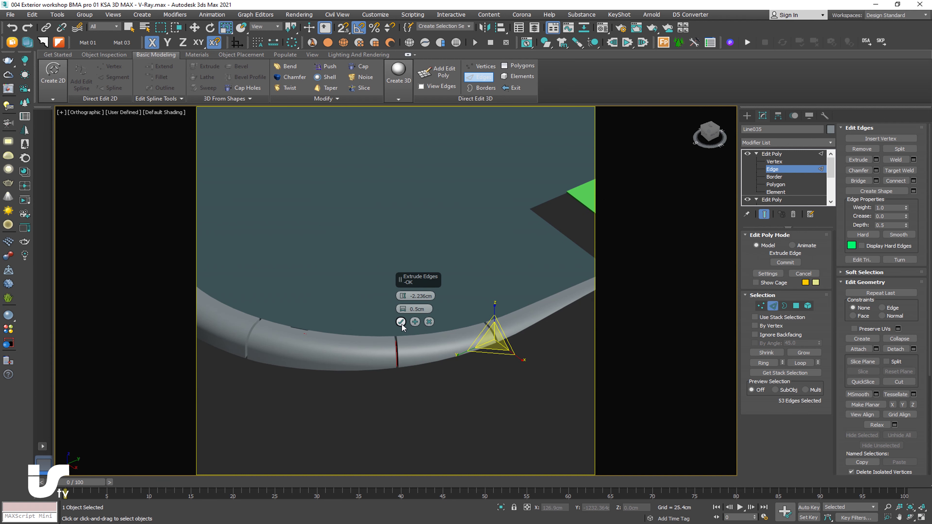
{"action": "left_click", "coordinate": [402, 324]}
{"action": "scroll", "coordinate": [444, 330], "scroll_direction": "up", "scroll_amount": 3}
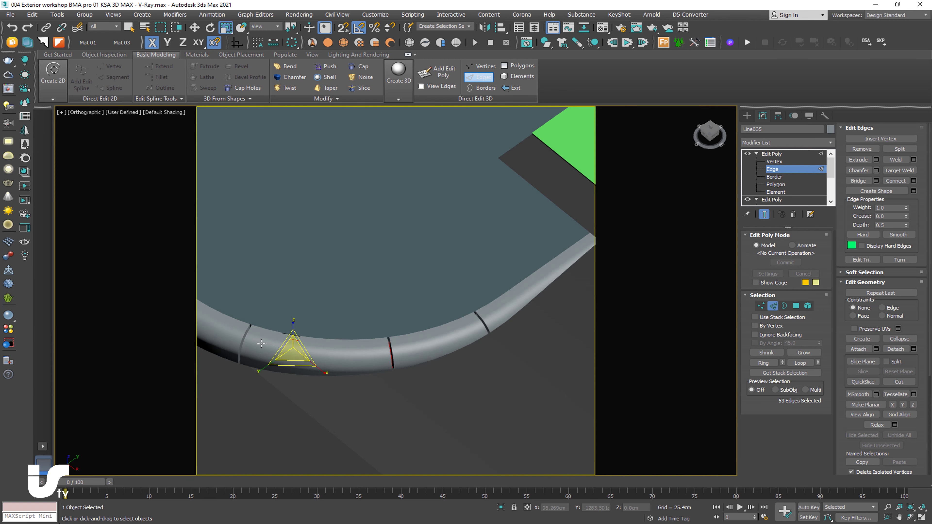
{"action": "scroll", "coordinate": [349, 330], "scroll_direction": "up", "scroll_amount": 3}
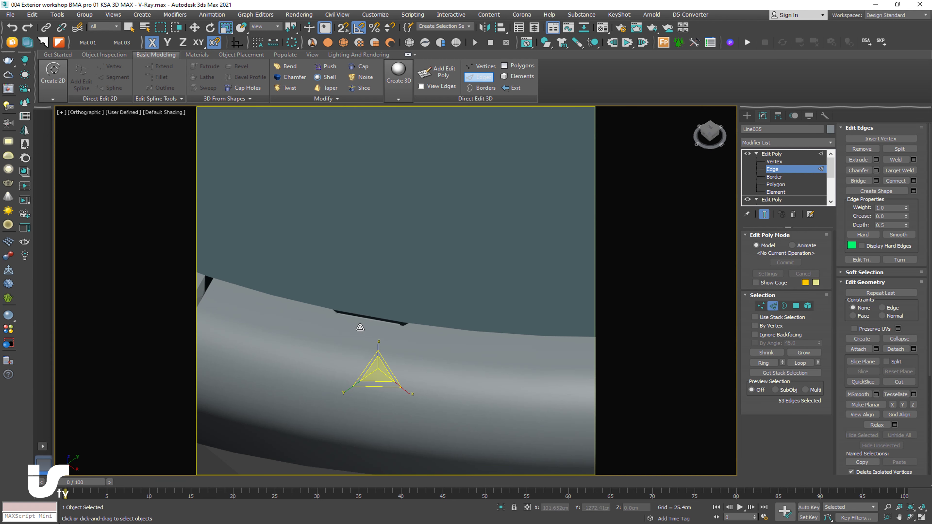
{"action": "scroll", "coordinate": [385, 315], "scroll_direction": "down", "scroll_amount": 2}
{"action": "scroll", "coordinate": [386, 319], "scroll_direction": "down", "scroll_amount": 3}
Select another bend loop and extrude it into a second groove.
{"action": "left_click_drag", "start_coordinate": [385, 319], "coordinate": [387, 316]}
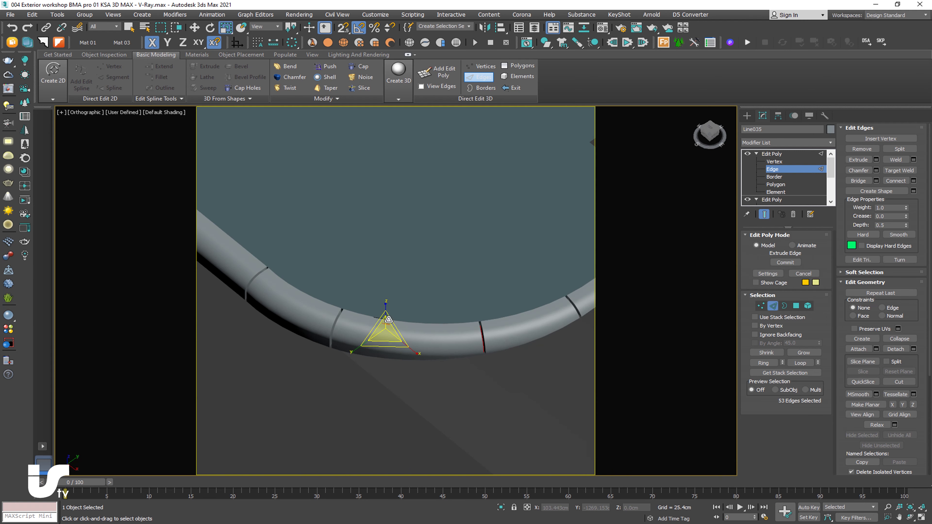
{"action": "left_click_drag", "start_coordinate": [339, 386], "coordinate": [339, 386], "text": "alt"}
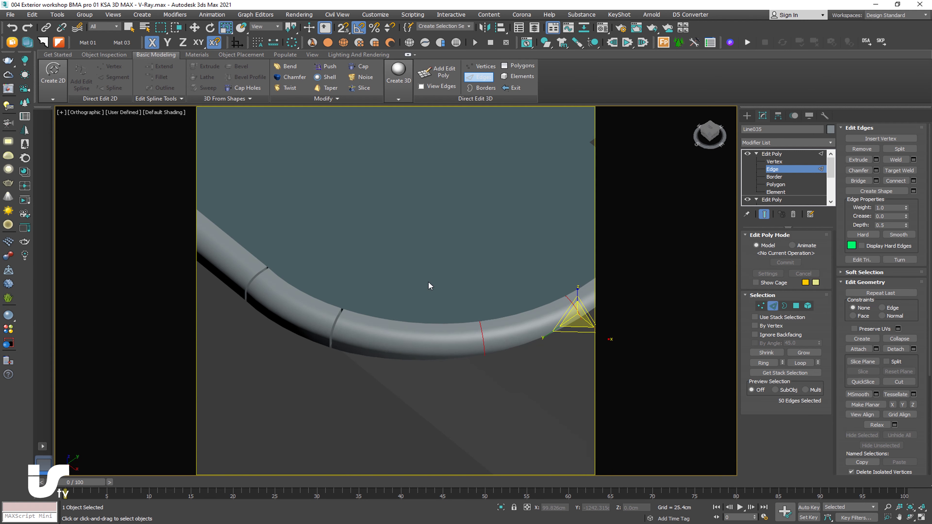
{"action": "right_click", "coordinate": [427, 281]}
{"action": "left_click", "coordinate": [324, 324]}
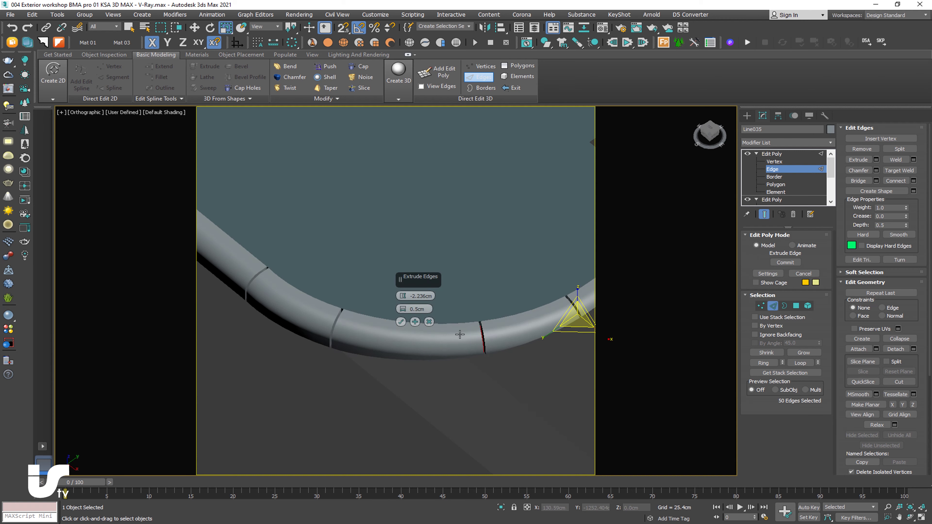
{"action": "left_click", "coordinate": [400, 322]}
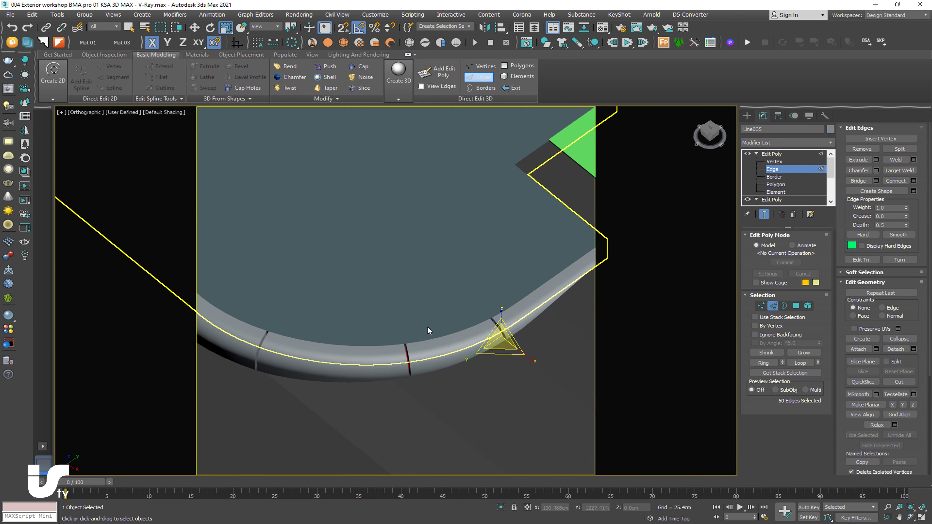
{"action": "key", "text": "t"}
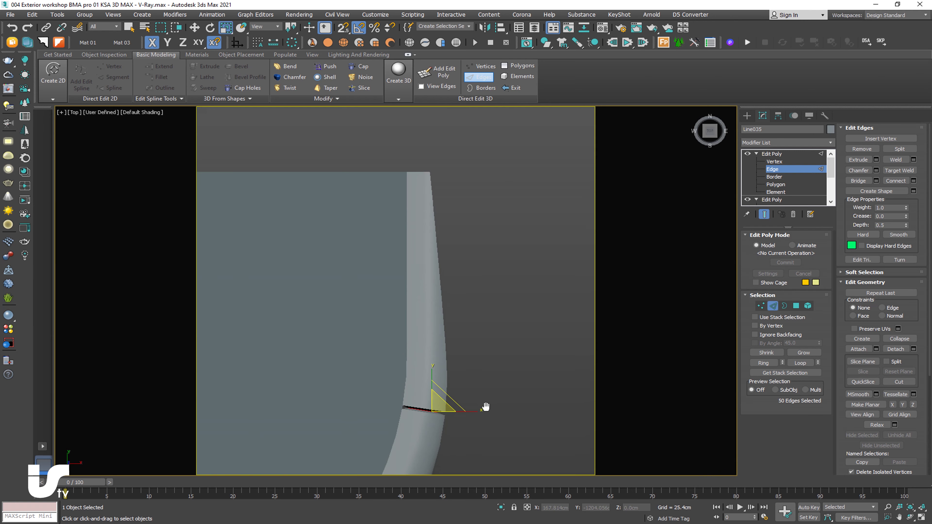
Connect the straight-section edges with one new 1-segment edge loop.
{"action": "scroll", "coordinate": [484, 301], "scroll_direction": "up", "scroll_amount": 3}
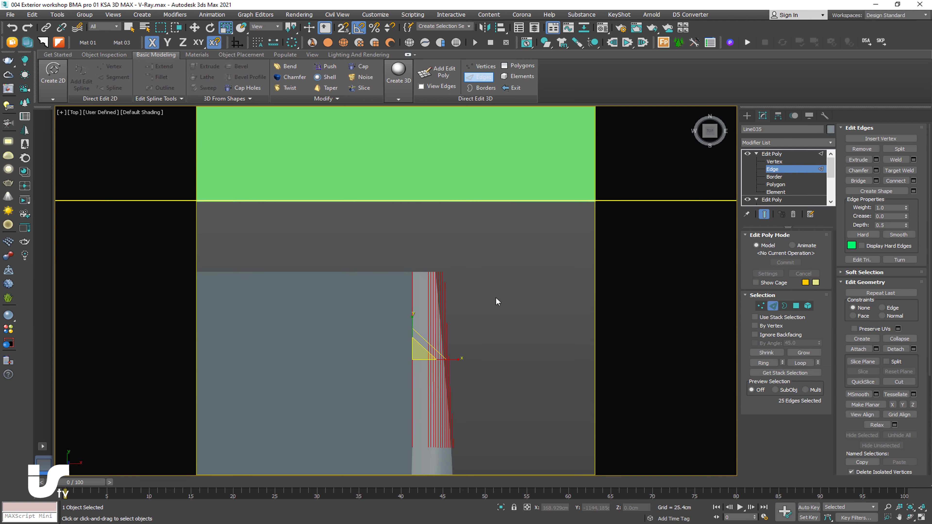
{"action": "right_click", "coordinate": [494, 295]}
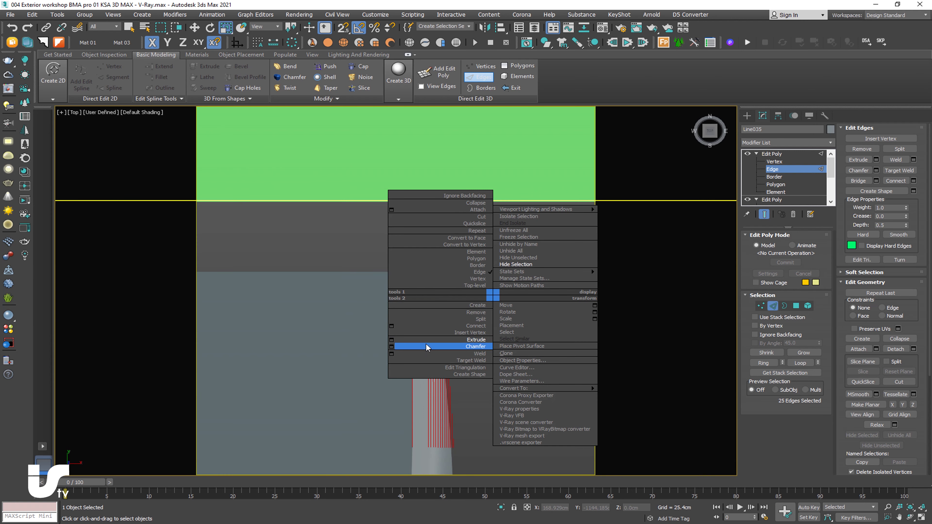
{"action": "left_click", "coordinate": [392, 326]}
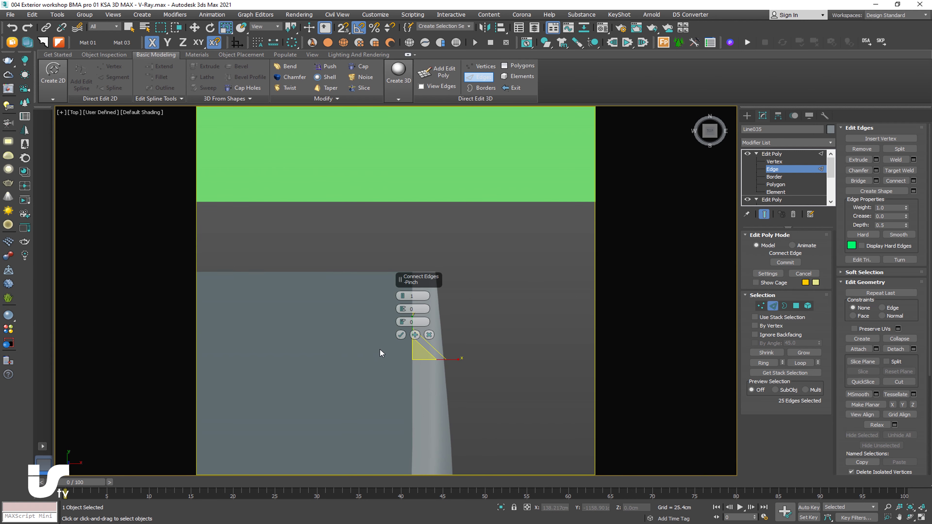
{"action": "left_click", "coordinate": [401, 335]}
Extrude the new loop into a 0.5cm-wide, -2.236cm-deep groove.
{"action": "scroll", "coordinate": [489, 375], "scroll_direction": "up", "scroll_amount": 3}
{"action": "right_click", "coordinate": [489, 376]}
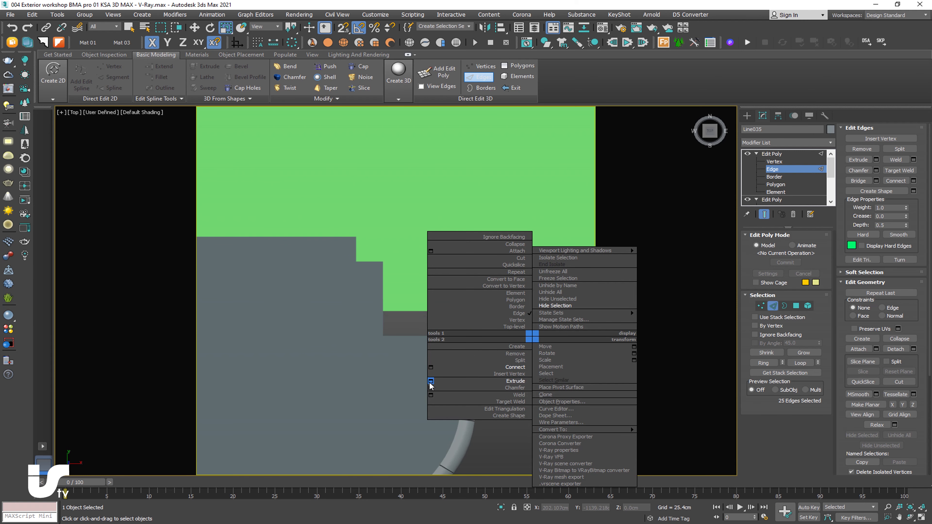
{"action": "left_click", "coordinate": [431, 381]}
{"action": "scroll", "coordinate": [440, 361], "scroll_direction": "up", "scroll_amount": 1}
{"action": "scroll", "coordinate": [440, 362], "scroll_direction": "up", "scroll_amount": 3}
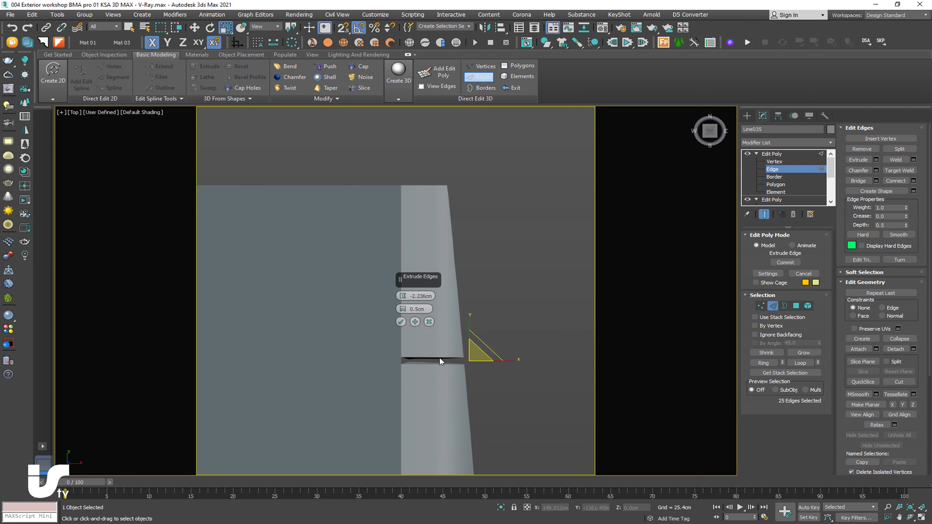
{"action": "left_click", "coordinate": [401, 322]}
{"action": "scroll", "coordinate": [507, 380], "scroll_direction": "down", "scroll_amount": 4}
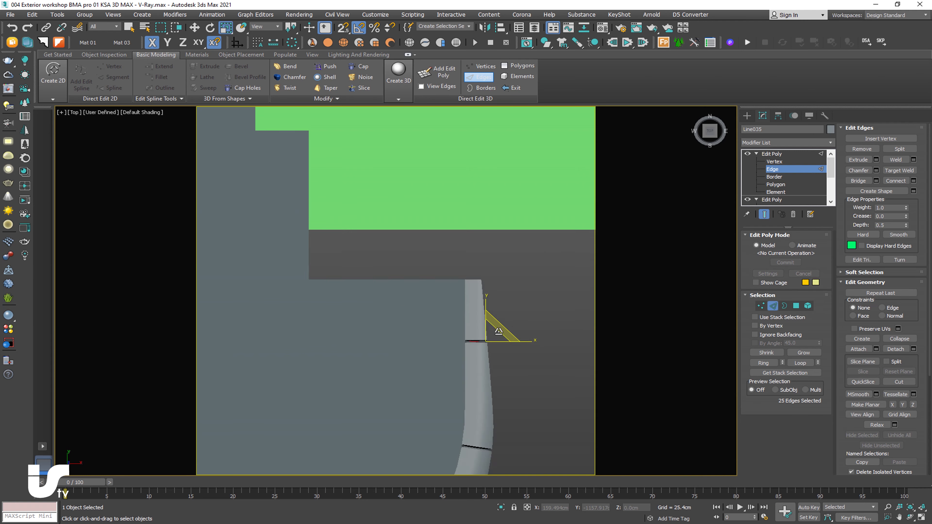
{"action": "middle_click_drag", "start_coordinate": [508, 380], "coordinate": [449, 360], "text": "alt"}
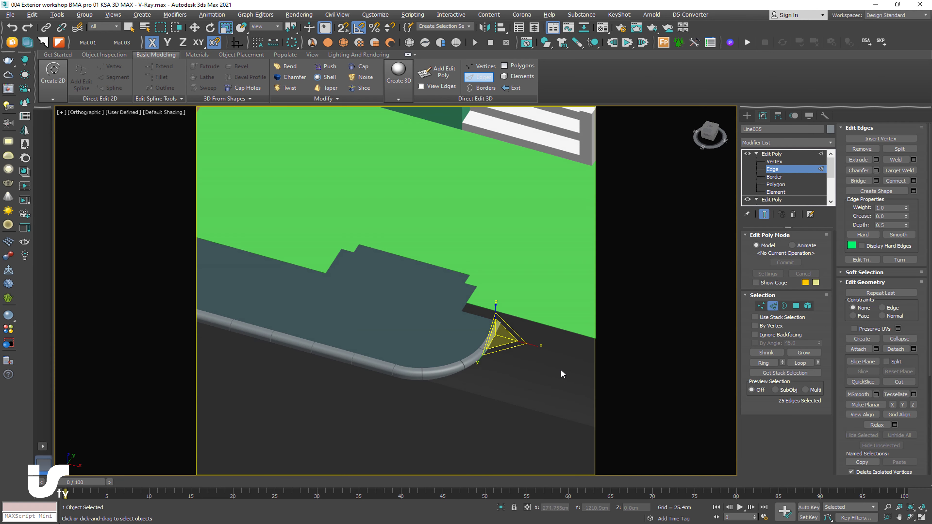
Exit Edge sub-object editing on the curb.
{"action": "scroll", "coordinate": [436, 357], "scroll_direction": "down", "scroll_amount": 2}
{"action": "scroll", "coordinate": [437, 327], "scroll_direction": "down", "scroll_amount": 3}
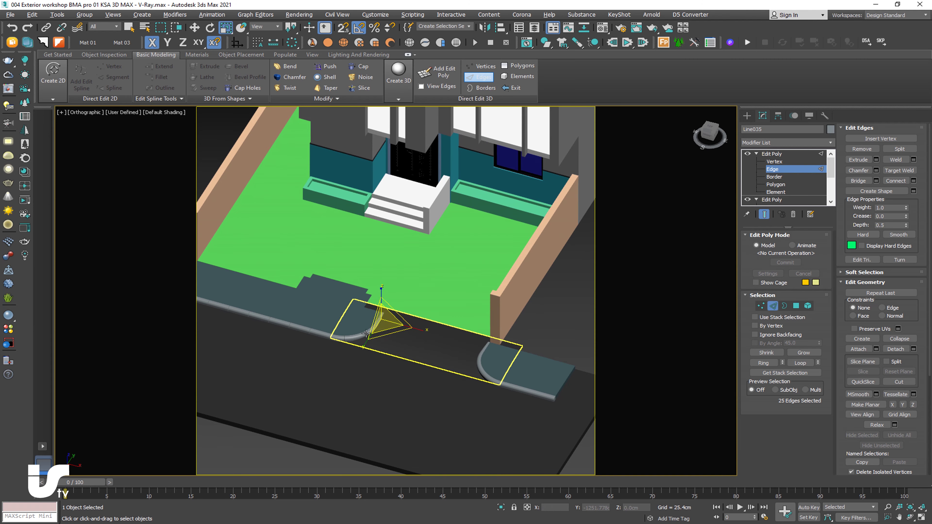
{"action": "scroll", "coordinate": [395, 310], "scroll_direction": "down", "scroll_amount": 3}
{"action": "scroll", "coordinate": [437, 326], "scroll_direction": "down", "scroll_amount": 1}
{"action": "scroll", "coordinate": [586, 384], "scroll_direction": "up", "scroll_amount": 2}
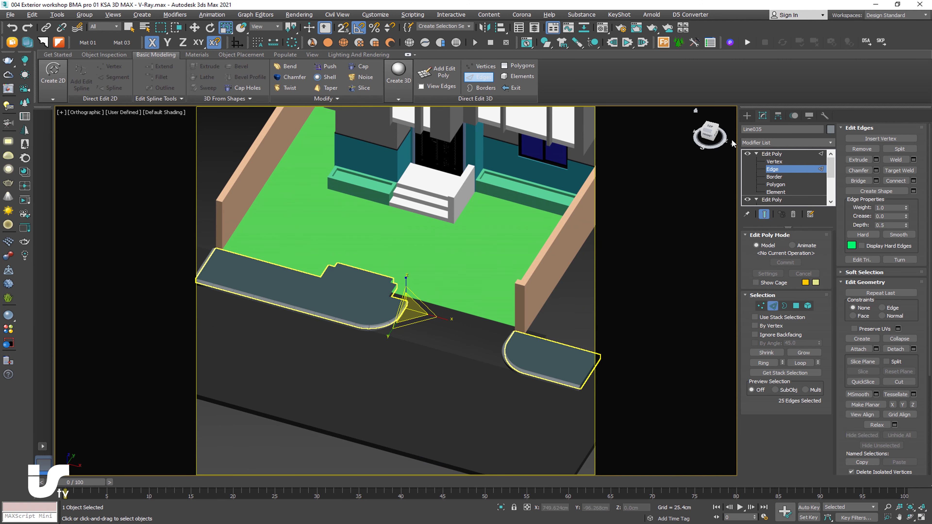
{"action": "left_click", "coordinate": [771, 153]}
{"action": "left_click", "coordinate": [747, 116]}
Select Line035 and Shift-drag it along X toward the right slab to clone it.
{"action": "middle_click_drag", "start_coordinate": [477, 257], "coordinate": [374, 307], "text": "alt"}
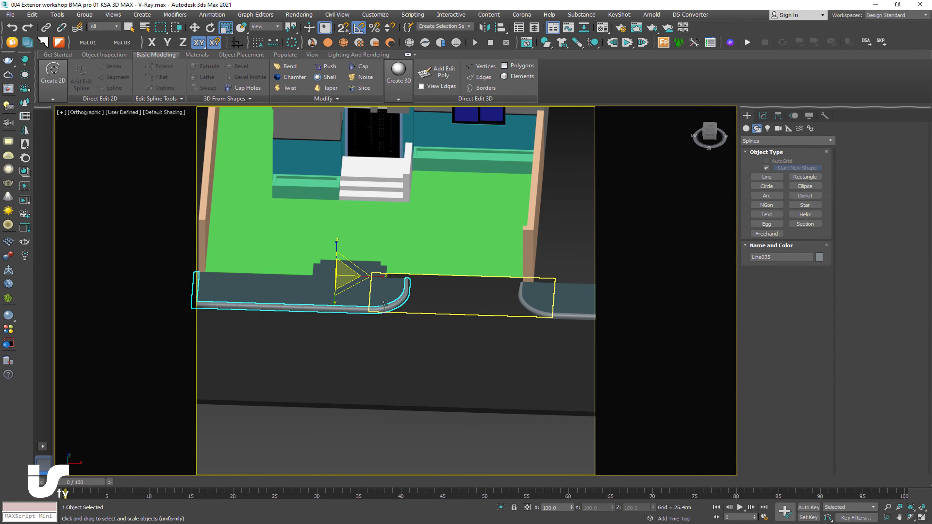
{"action": "left_click", "coordinate": [532, 310]}
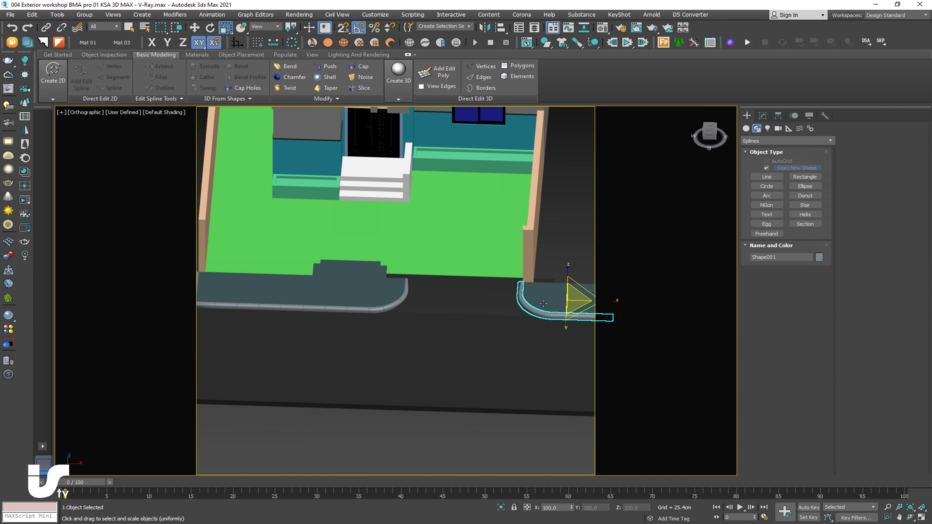
{"action": "left_click", "coordinate": [378, 309]}
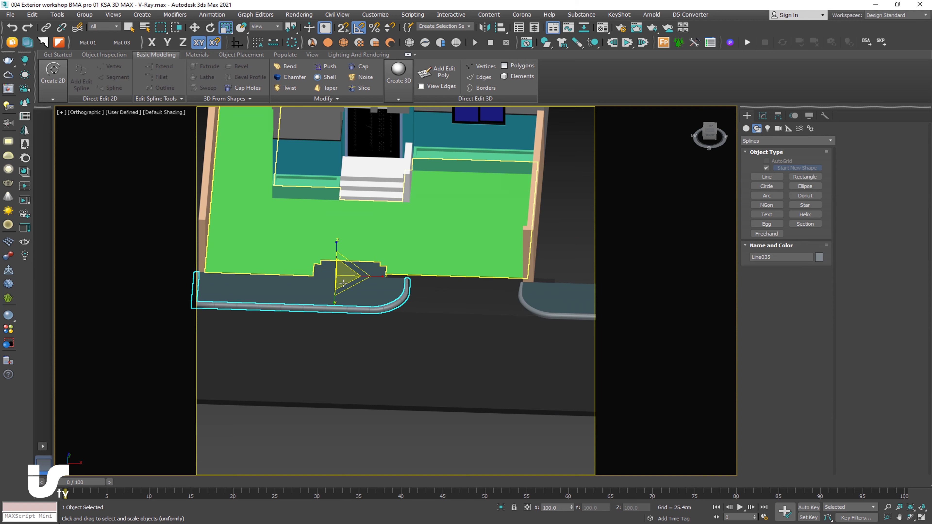
{"action": "left_click", "coordinate": [195, 27]}
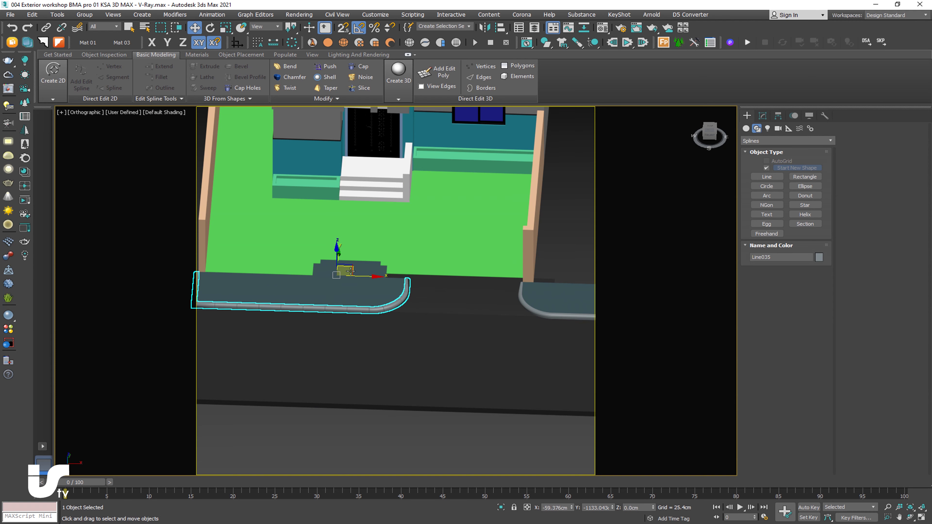
{"action": "left_click_drag", "start_coordinate": [361, 275], "coordinate": [487, 297], "text": "shift"}
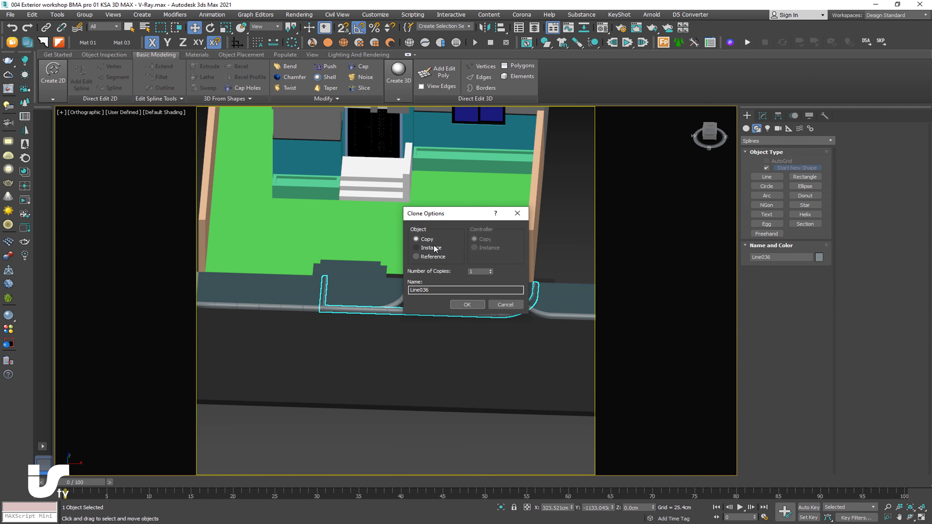
Create the copy Line036 and mirror it on the X axis.
{"action": "left_click", "coordinate": [467, 304]}
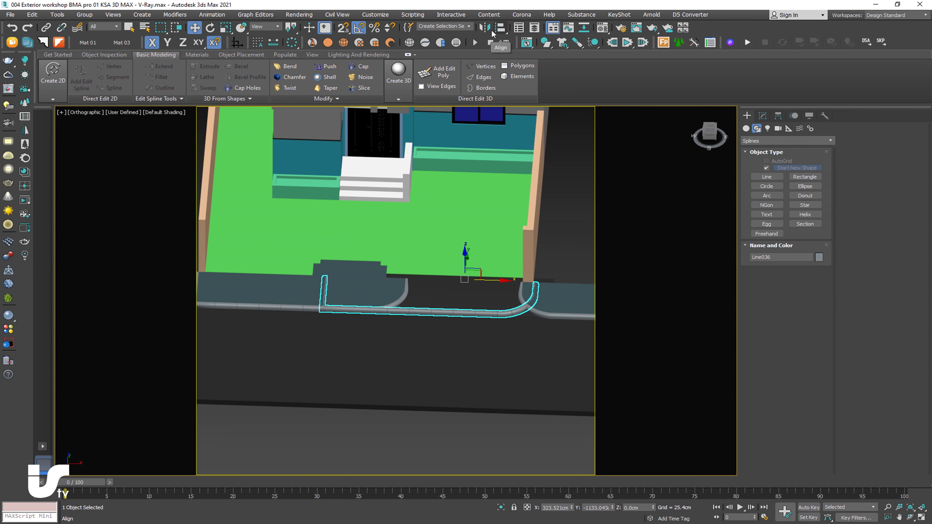
{"action": "left_click", "coordinate": [484, 28]}
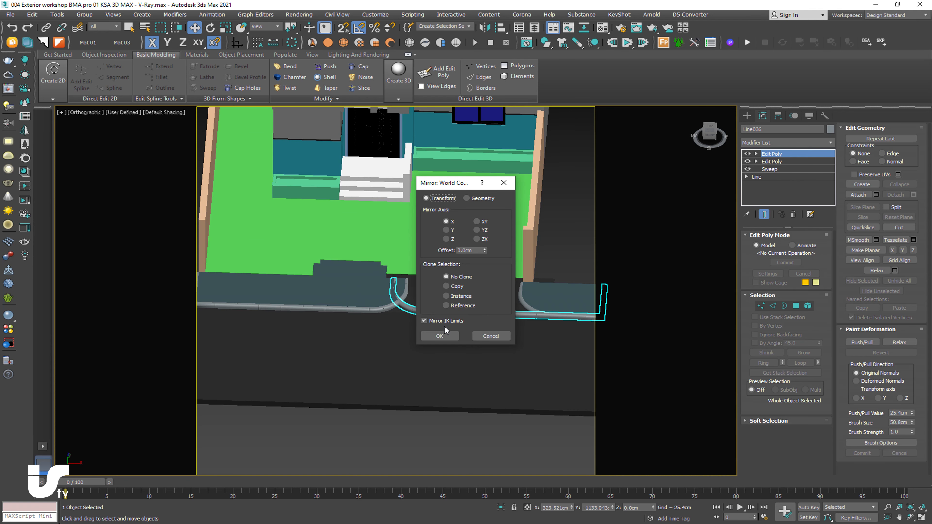
{"action": "left_click", "coordinate": [440, 335]}
{"action": "key", "text": "t"}
{"action": "key", "text": "z"}
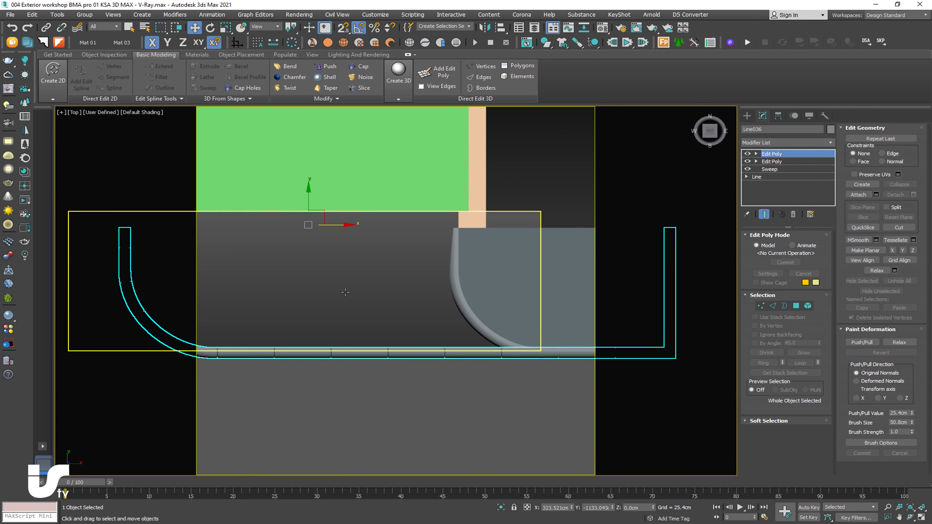
Move the mirrored curb across the driveway and vertex-snap it into line.
{"action": "left_click_drag", "start_coordinate": [338, 229], "coordinate": [626, 255]}
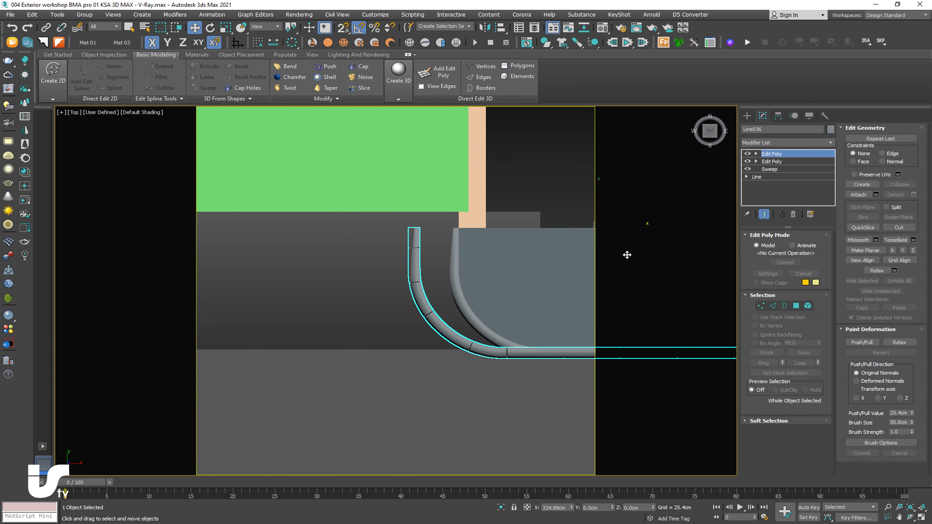
{"action": "scroll", "coordinate": [411, 218], "scroll_direction": "up", "scroll_amount": 5}
{"action": "middle_click_drag", "start_coordinate": [492, 227], "coordinate": [387, 229]}
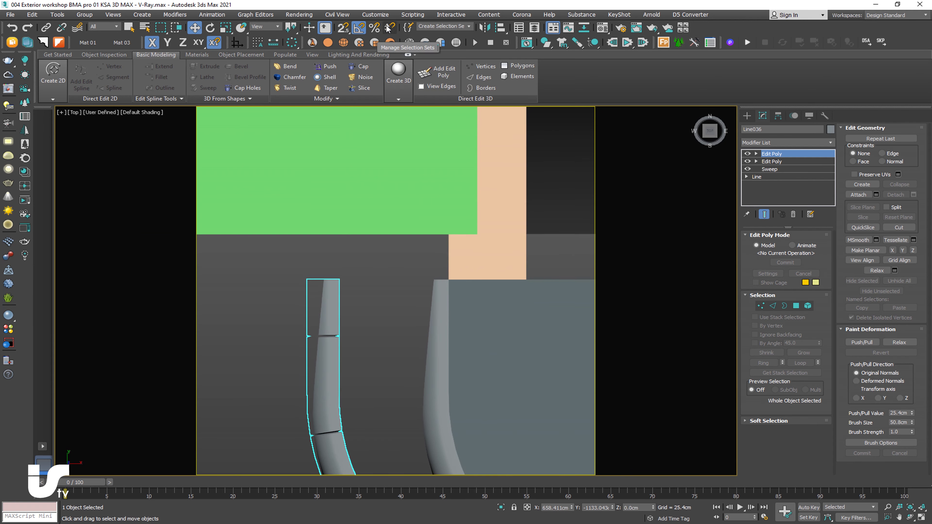
{"action": "left_click", "coordinate": [343, 28]}
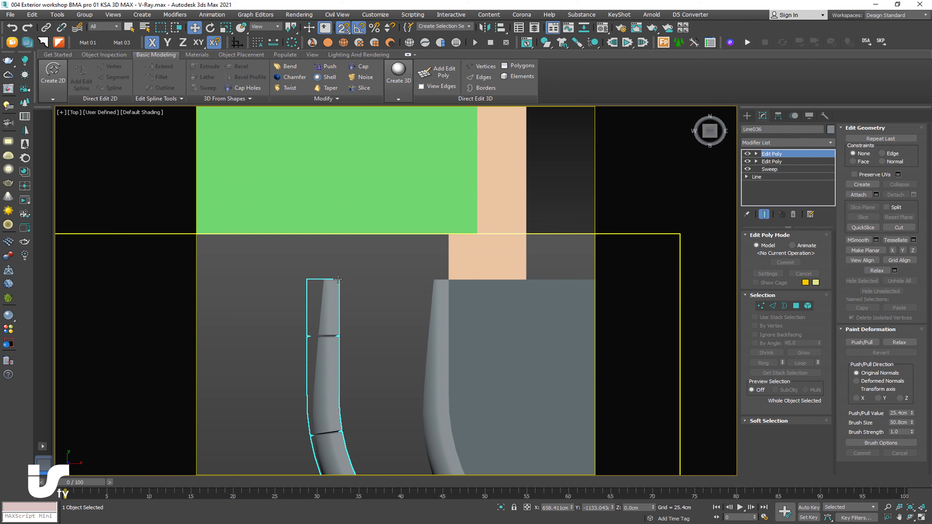
{"action": "left_click_drag", "start_coordinate": [337, 279], "coordinate": [447, 280]}
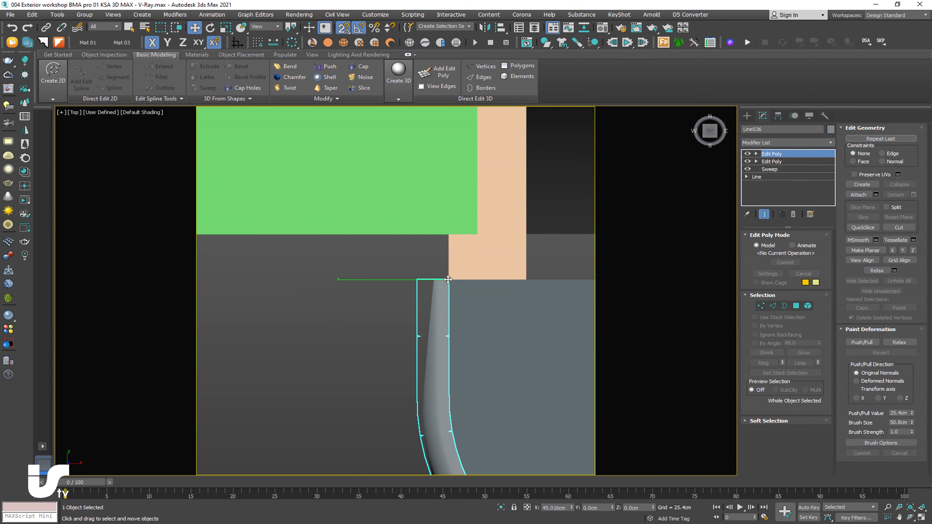
{"action": "scroll", "coordinate": [327, 254], "scroll_direction": "down", "scroll_amount": 3}
{"action": "mouse_move", "coordinate": [327, 254]}
{"action": "middle_mouse_down", "text": "alt"}
{"action": "mouse_move", "coordinate": [408, 301]}
{"action": "mouse_move", "coordinate": [379, 306]}
{"action": "middle_mouse_up", "text": "alt"}
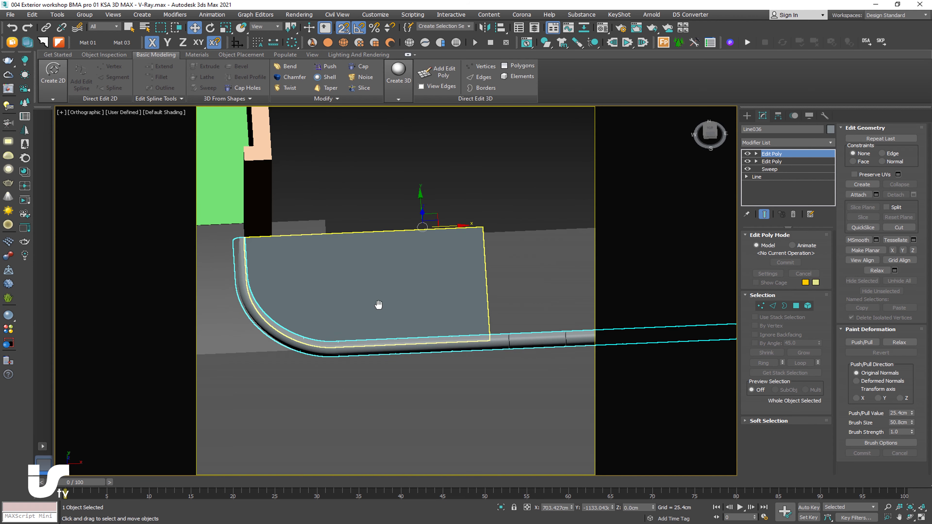
{"action": "scroll", "coordinate": [457, 346], "scroll_direction": "up", "scroll_amount": 5}
Raise and delete the leftover swept pipe Shape001.
{"action": "left_click", "coordinate": [493, 338]}
{"action": "scroll", "coordinate": [492, 337], "scroll_direction": "down", "scroll_amount": 3}
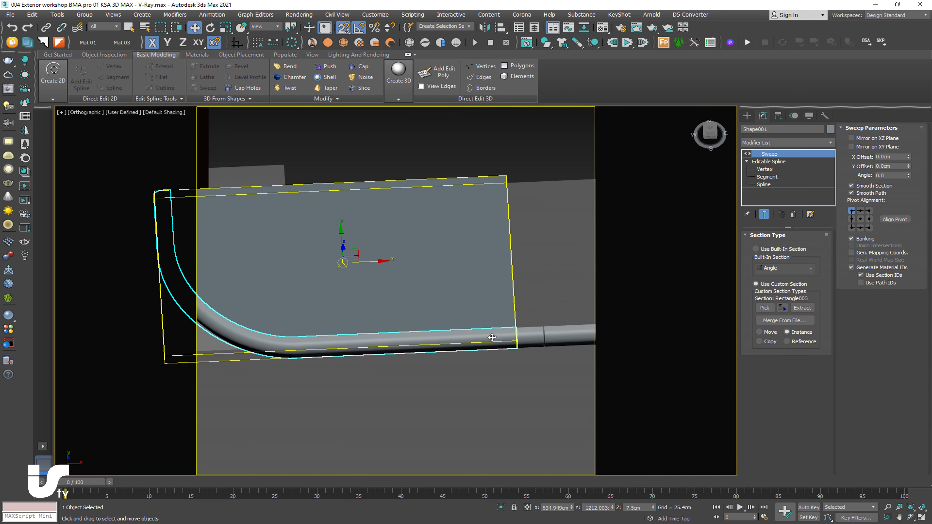
{"action": "left_click", "coordinate": [491, 337]}
{"action": "middle_click_drag", "start_coordinate": [492, 337], "coordinate": [382, 263], "text": "alt"}
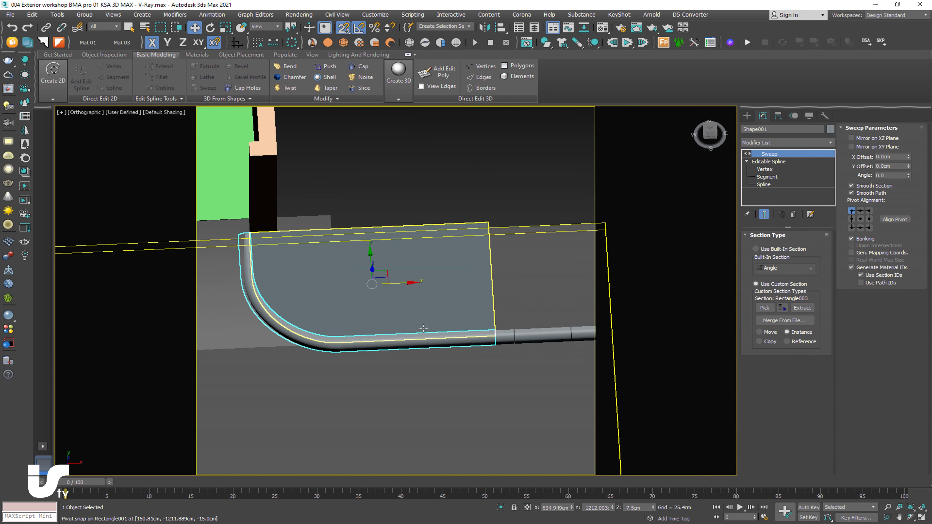
{"action": "left_click_drag", "start_coordinate": [370, 271], "coordinate": [433, 211]}
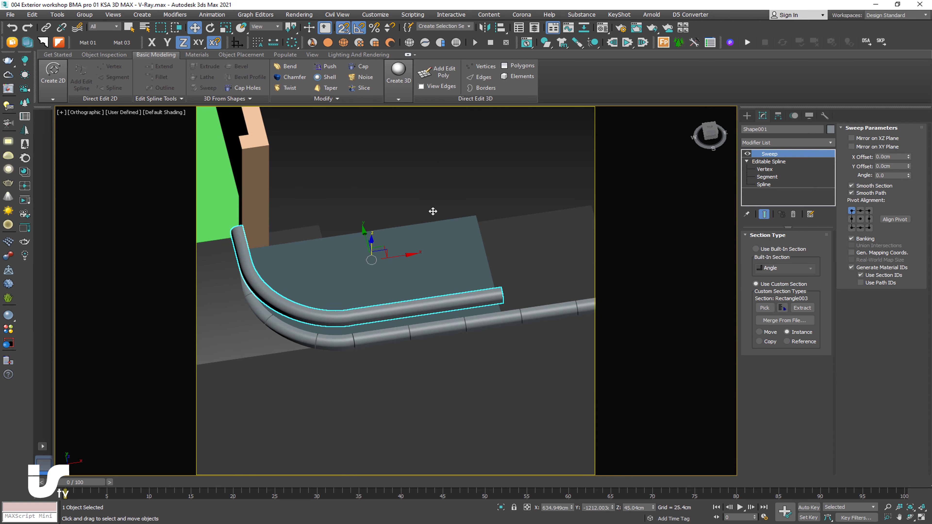
{"action": "key", "text": "Delete"}
{"action": "mouse_move", "coordinate": [433, 220]}
{"action": "middle_mouse_down", "text": "alt"}
{"action": "mouse_move", "coordinate": [401, 283]}
{"action": "mouse_move", "coordinate": [382, 285]}
{"action": "mouse_move", "coordinate": [422, 273]}
{"action": "middle_mouse_up", "text": "alt"}
{"action": "left_click", "coordinate": [383, 285]}
{"action": "left_click", "coordinate": [796, 305]}
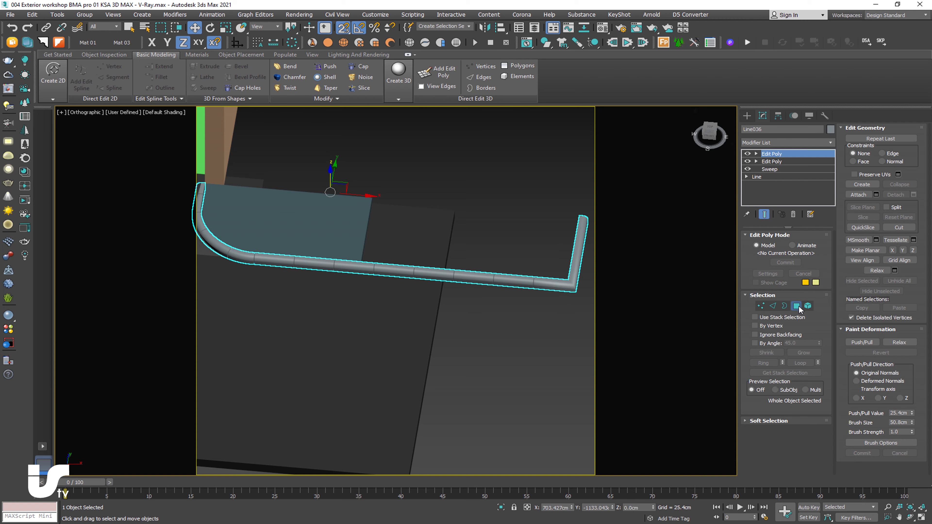
Delete the polygons of Line036's far-right run.
{"action": "middle_click_drag", "start_coordinate": [532, 301], "coordinate": [455, 302]}
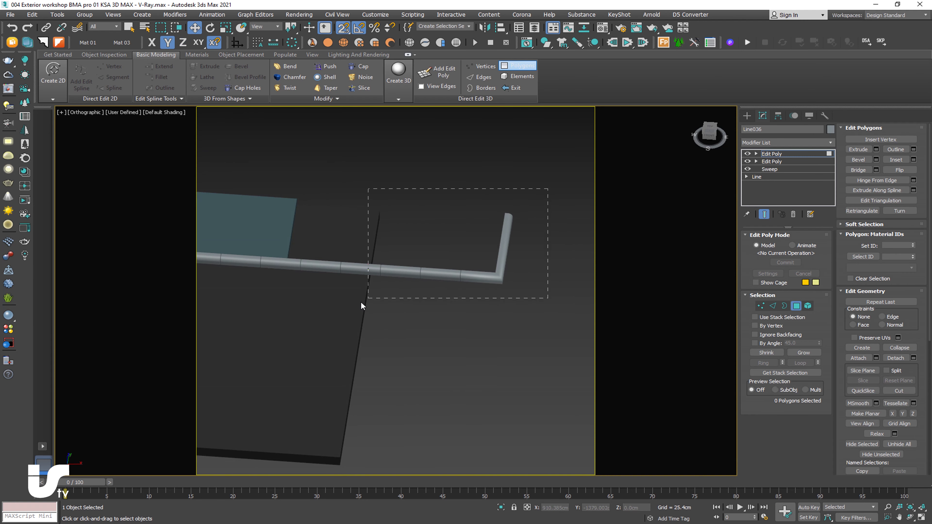
{"action": "left_click_drag", "start_coordinate": [316, 308], "coordinate": [317, 309]}
{"action": "key", "text": "Delete"}
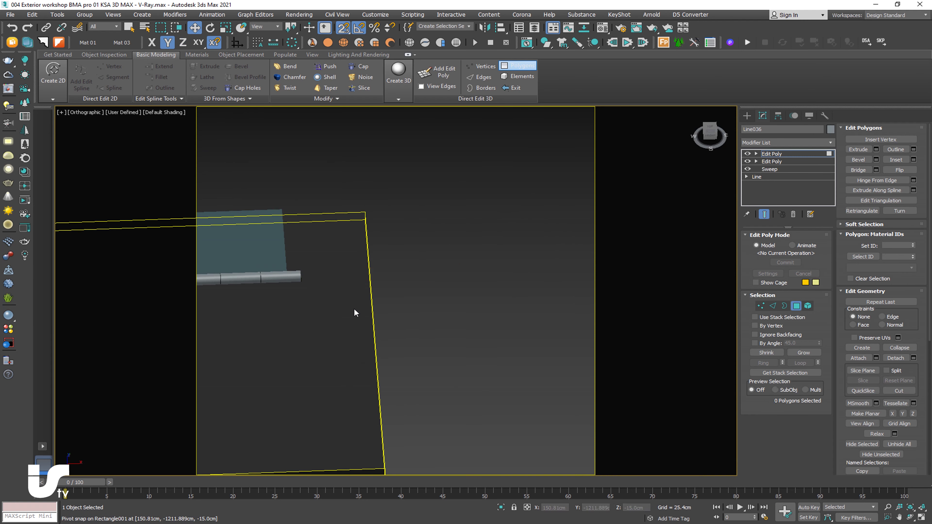
Snap the trim's end vertices along X to the right slab's edge.
{"action": "left_click", "coordinate": [762, 306]}
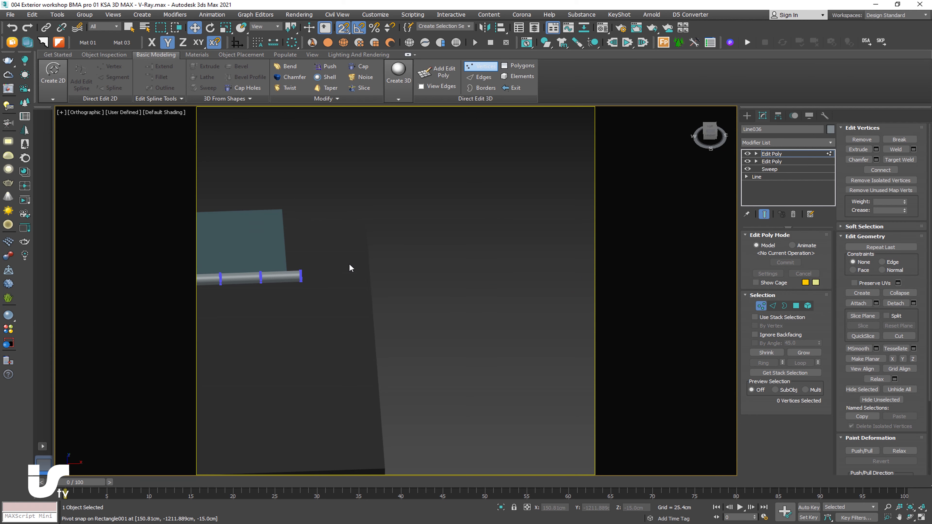
{"action": "left_click_drag", "start_coordinate": [287, 318], "coordinate": [287, 318]}
{"action": "key", "text": "t"}
{"action": "key", "text": "z"}
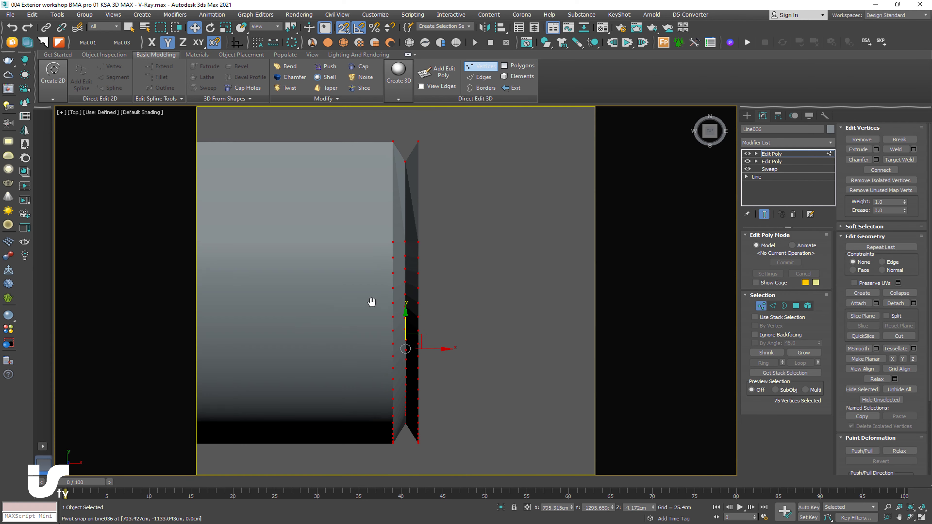
{"action": "scroll", "coordinate": [421, 323], "scroll_direction": "down", "scroll_amount": 5}
{"action": "mouse_move", "coordinate": [524, 332]}
{"action": "left_mouse_down"}
{"action": "mouse_move", "coordinate": [410, 338]}
{"action": "mouse_move", "coordinate": [396, 296]}
{"action": "left_mouse_up"}
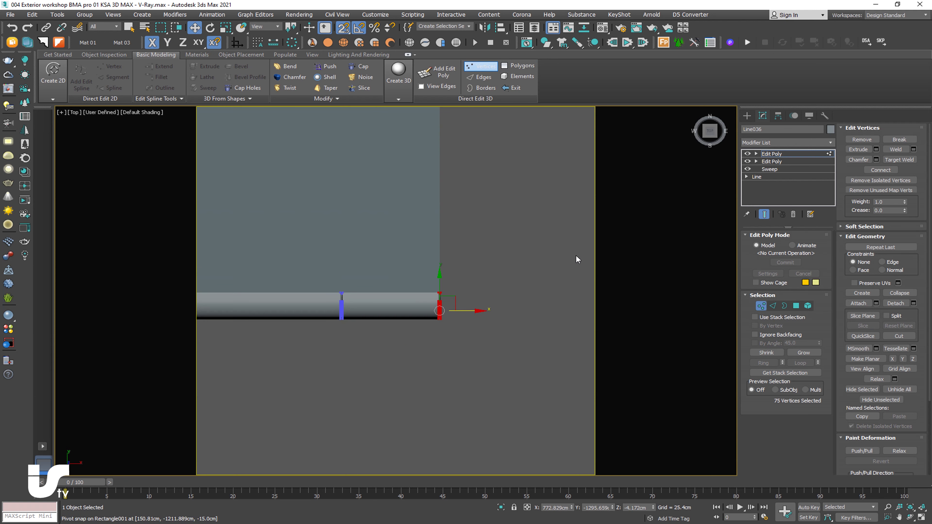
{"action": "left_click", "coordinate": [746, 116]}
{"action": "middle_click_drag", "start_coordinate": [402, 299], "coordinate": [439, 260]}
Clear the selection and Unhide All to restore the car, gate and stairs.
{"action": "key", "text": "c"}
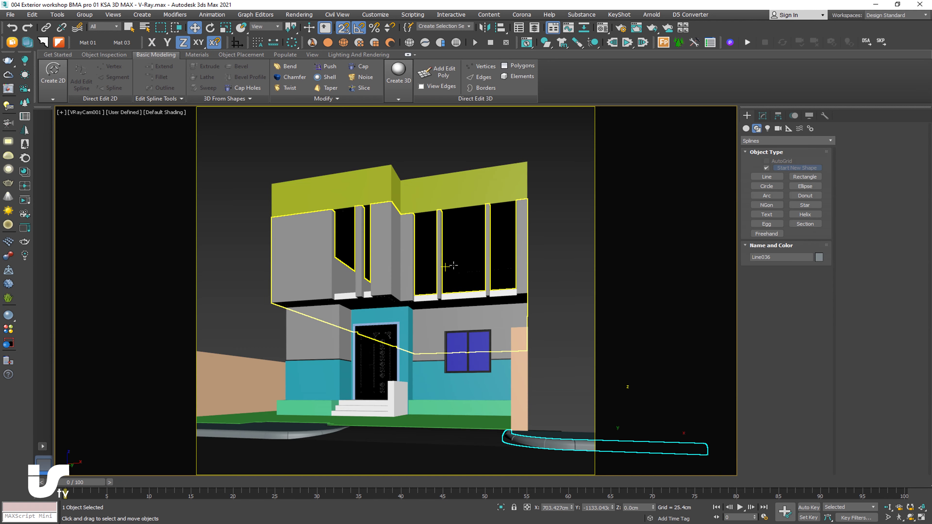
{"action": "left_click", "coordinate": [563, 322]}
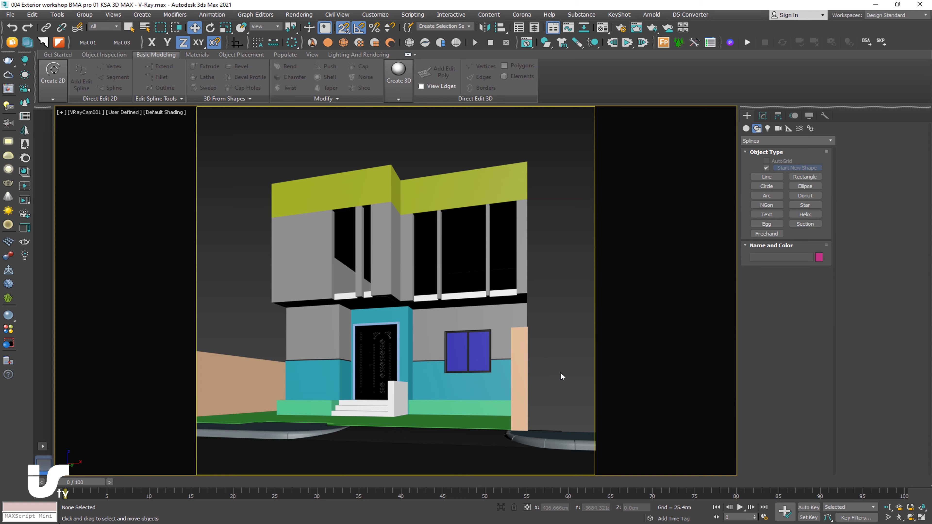
{"action": "left_click", "coordinate": [455, 422]}
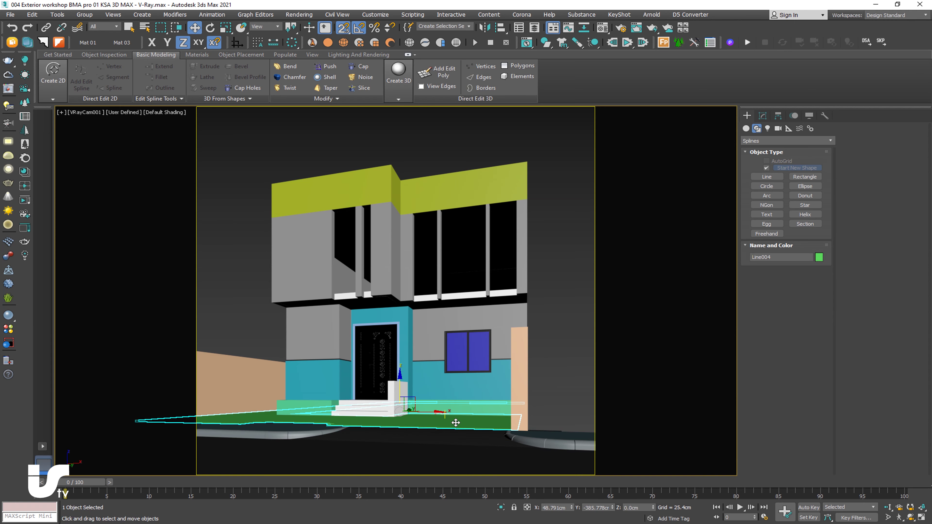
{"action": "key", "text": "t"}
{"action": "left_click", "coordinate": [513, 402]}
{"action": "right_click", "coordinate": [516, 392]}
{"action": "left_click", "coordinate": [532, 346]}
{"action": "scroll", "coordinate": [426, 401], "scroll_direction": "up", "scroll_amount": 3}
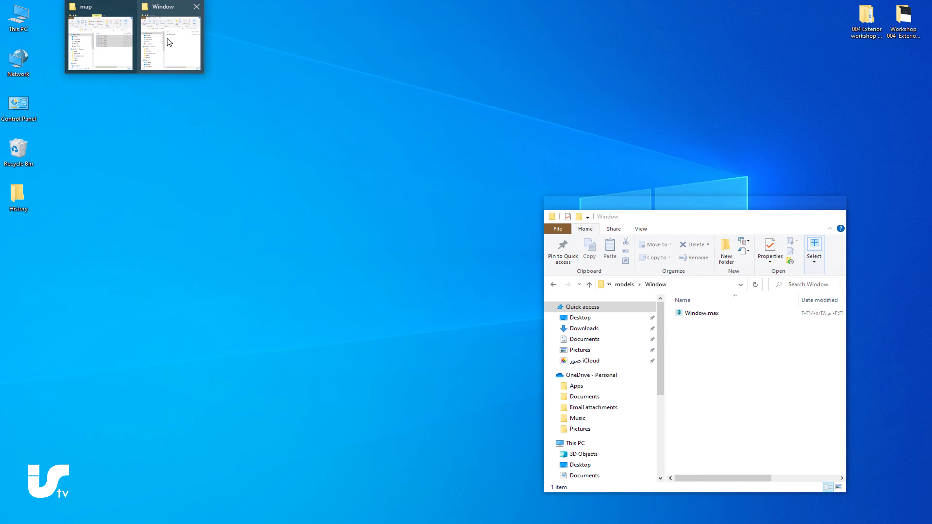
Select the car's .vrmesh proxy files and tyre image in the extracted car model folder.
{"action": "left_click", "coordinate": [167, 42]}
{"action": "left_click", "coordinate": [589, 286]}
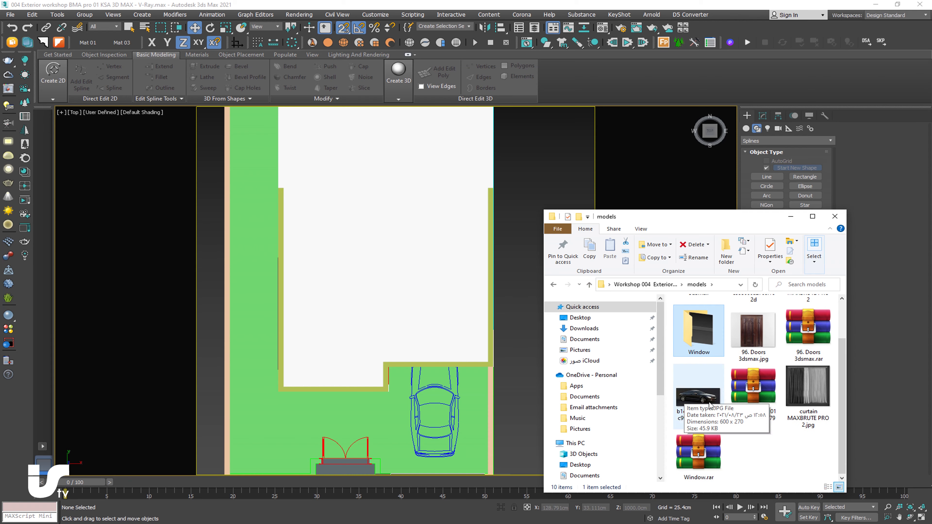
{"action": "left_click", "coordinate": [752, 387]}
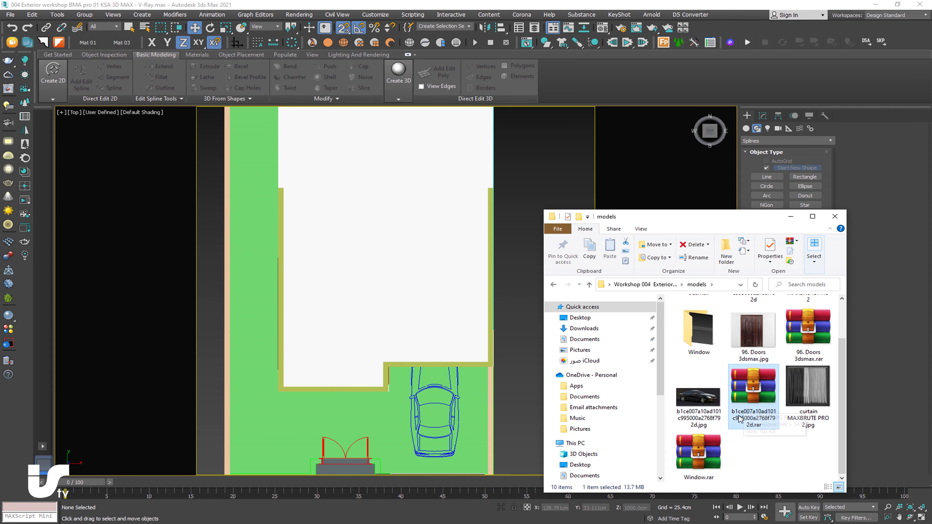
{"action": "left_click", "coordinate": [758, 334]}
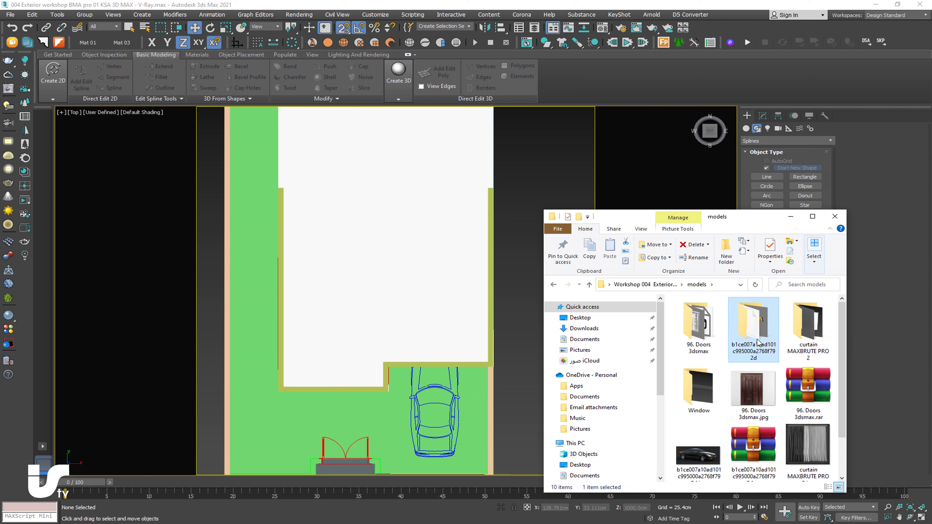
{"action": "double_click", "coordinate": [755, 339]}
{"action": "left_click", "coordinate": [807, 330]}
{"action": "left_click", "coordinate": [765, 332], "text": "ctrl"}
{"action": "left_click", "coordinate": [698, 323], "text": "ctrl"}
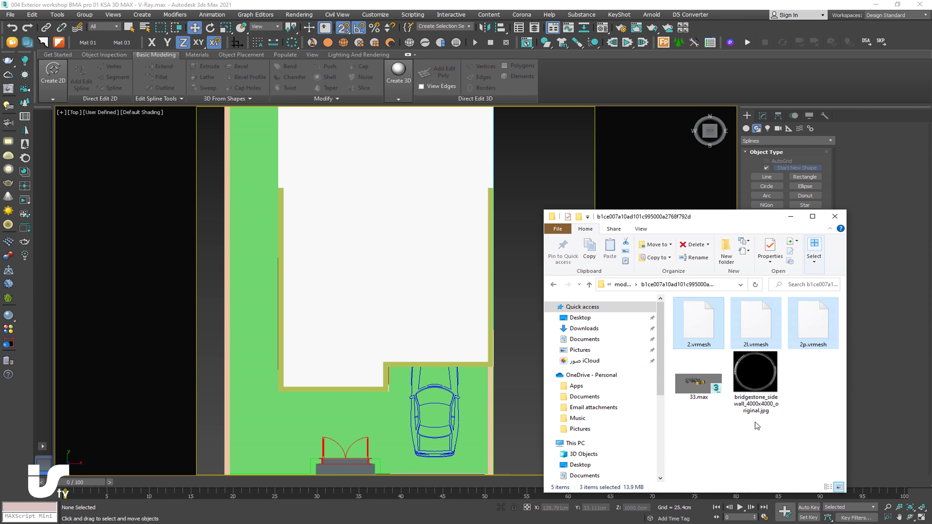
{"action": "left_click", "coordinate": [769, 405], "text": "ctrl"}
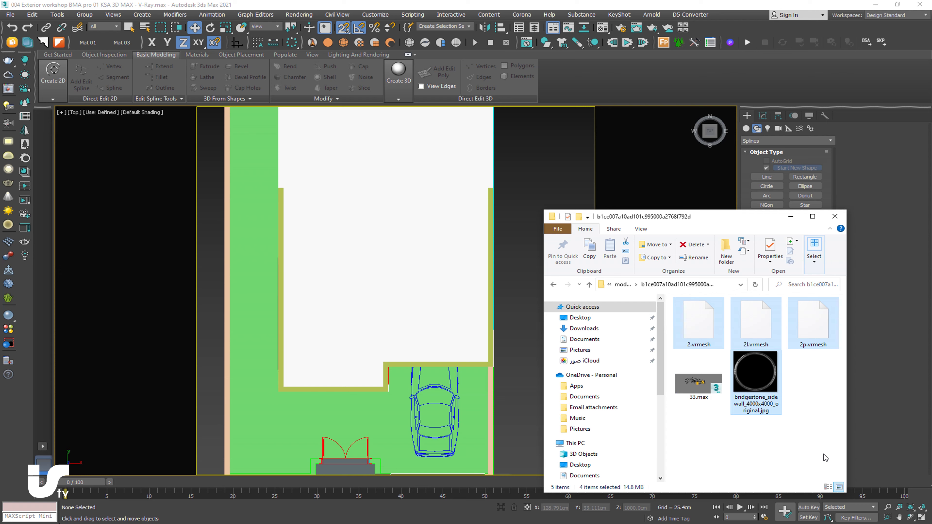
Paste the car proxies and tyre image into the map folder, then widen the 02-Max window.
{"action": "left_click", "coordinate": [135, 1]}
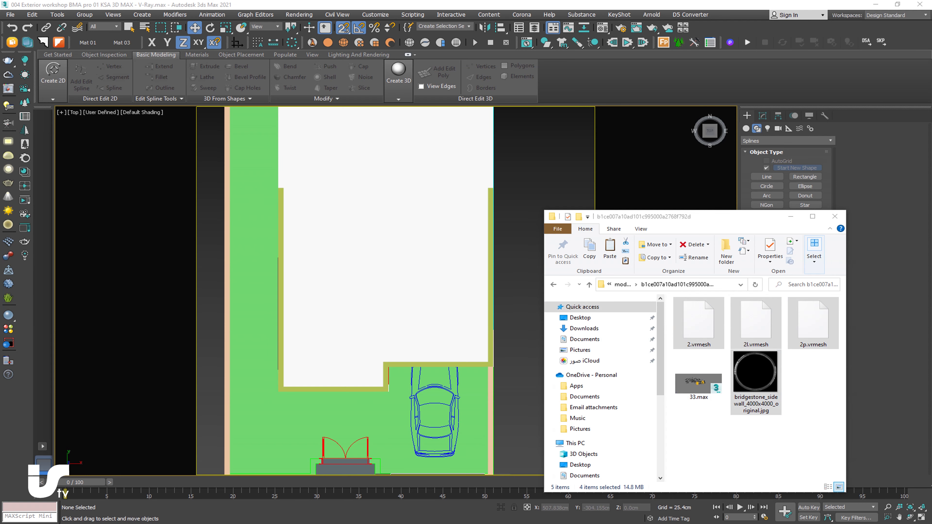
{"action": "left_click_drag", "start_coordinate": [826, 10], "coordinate": [466, 100]}
{"action": "left_click", "coordinate": [619, 261]}
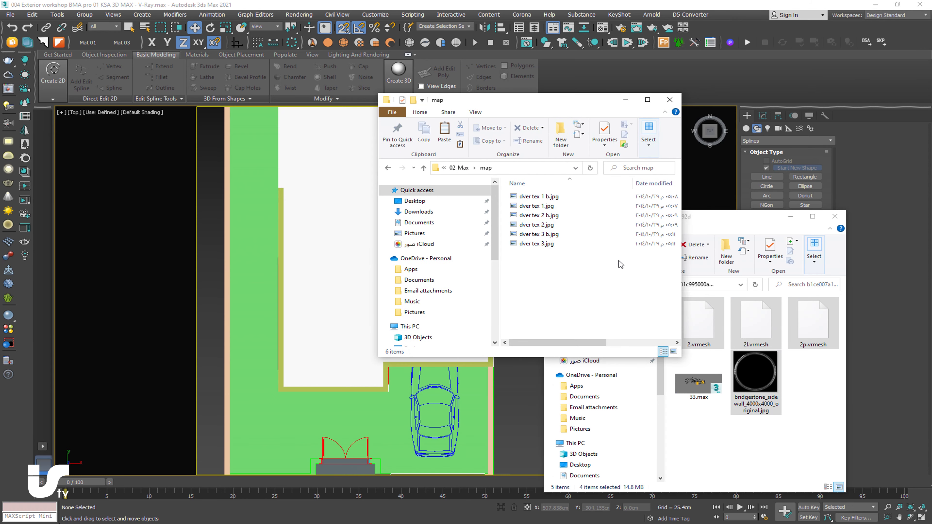
{"action": "key", "text": "ctrl+v"}
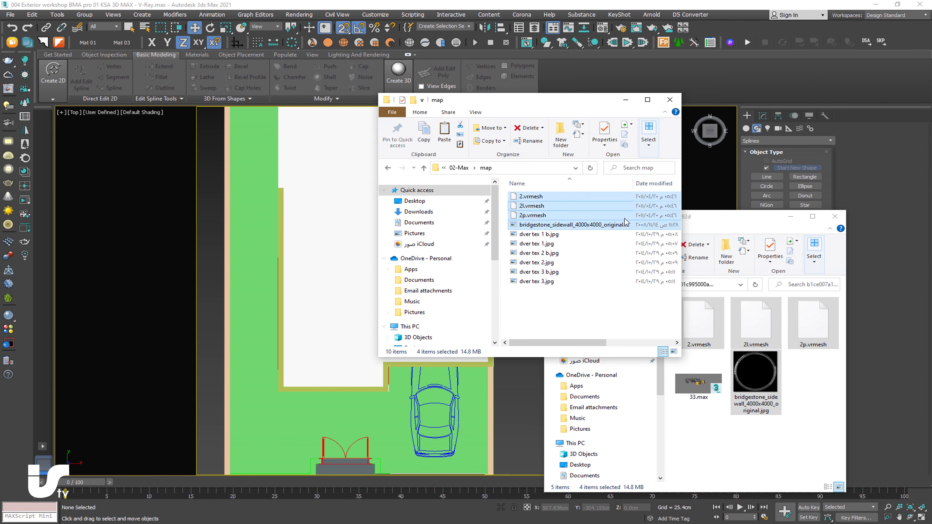
{"action": "left_click", "coordinate": [424, 168]}
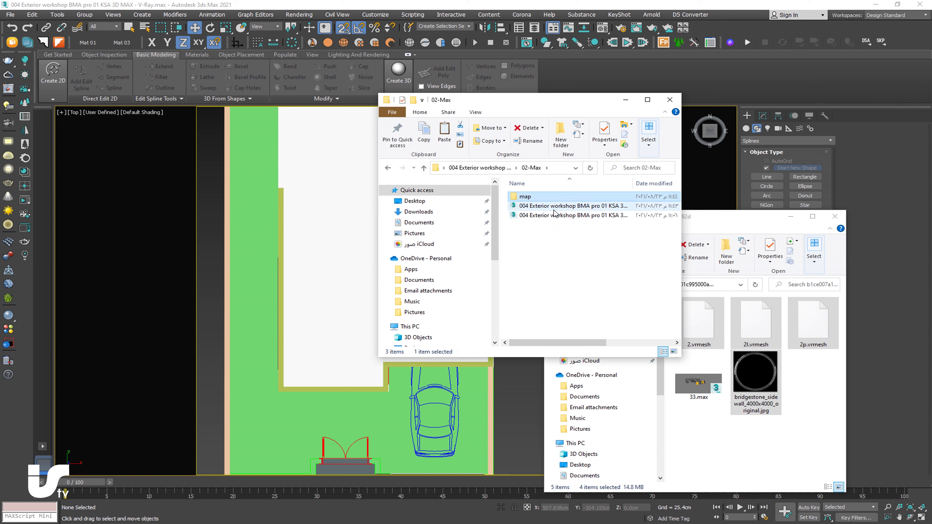
{"action": "left_click_drag", "start_coordinate": [681, 191], "coordinate": [811, 188]}
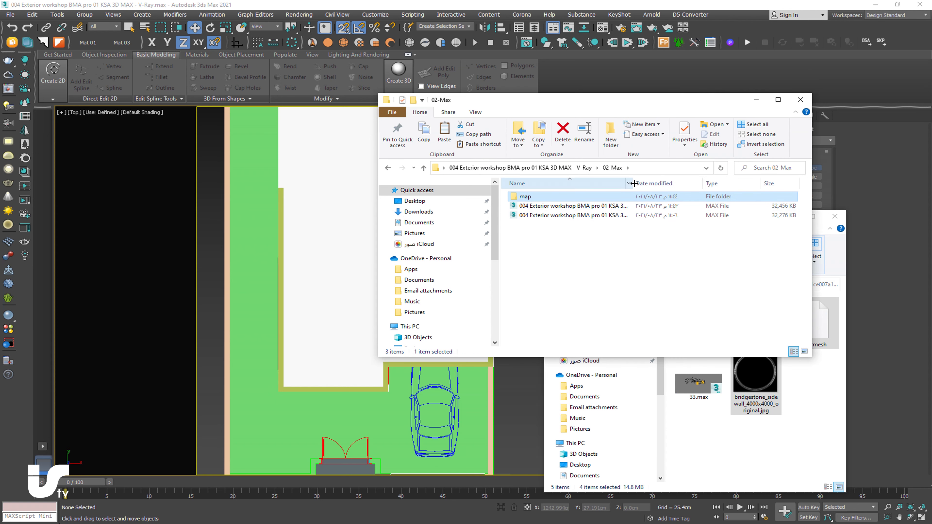
{"action": "left_click_drag", "start_coordinate": [634, 184], "coordinate": [714, 184]}
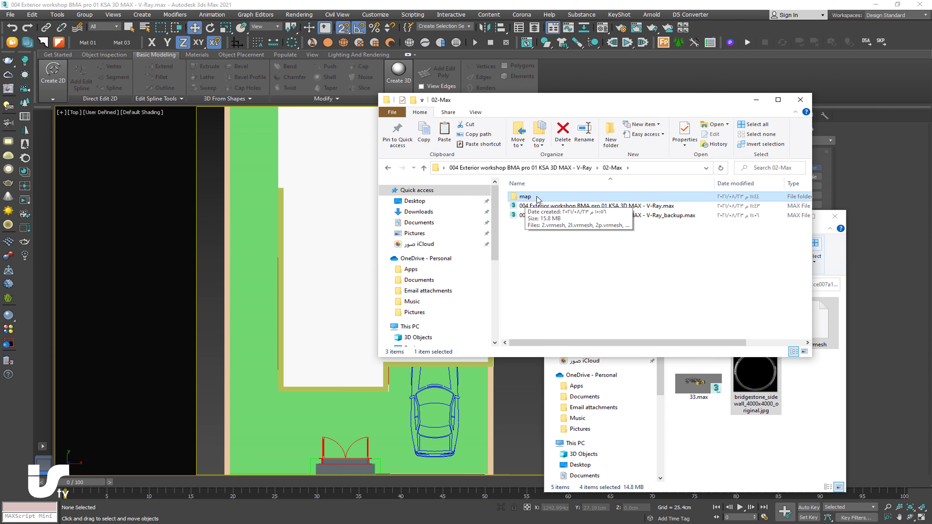
Close the 02-Max window, copy the car model folder's address path and move Explorer aside.
{"action": "left_click", "coordinate": [756, 99]}
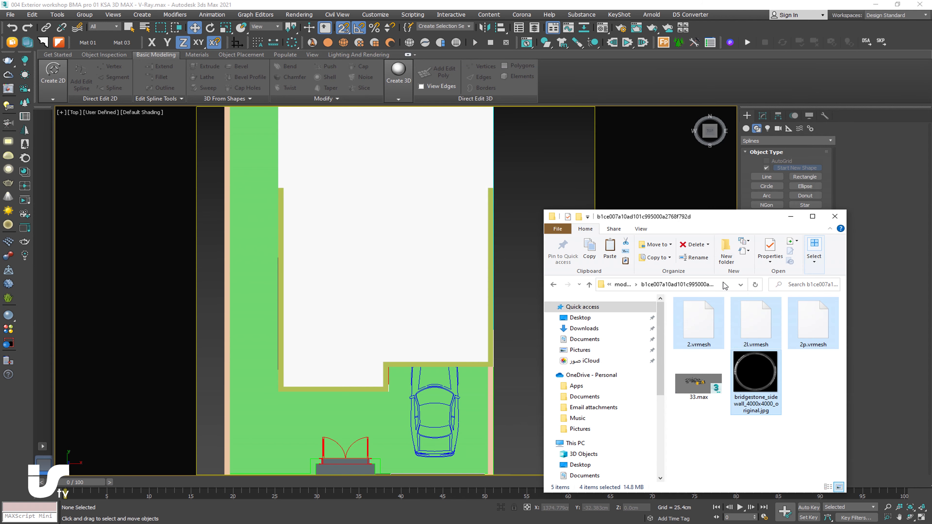
{"action": "left_click", "coordinate": [729, 285]}
{"action": "right_click", "coordinate": [725, 285]}
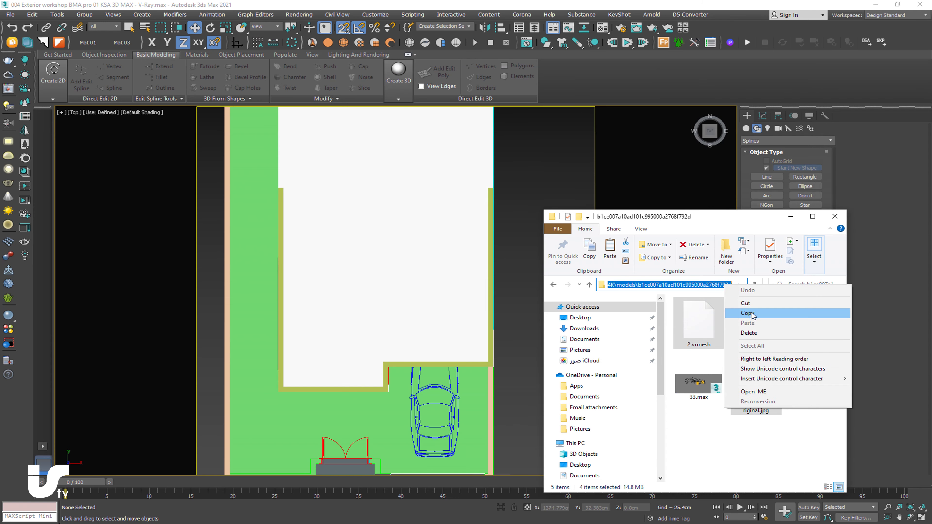
{"action": "left_click", "coordinate": [741, 313]}
{"action": "left_click_drag", "start_coordinate": [705, 231], "coordinate": [931, 198]}
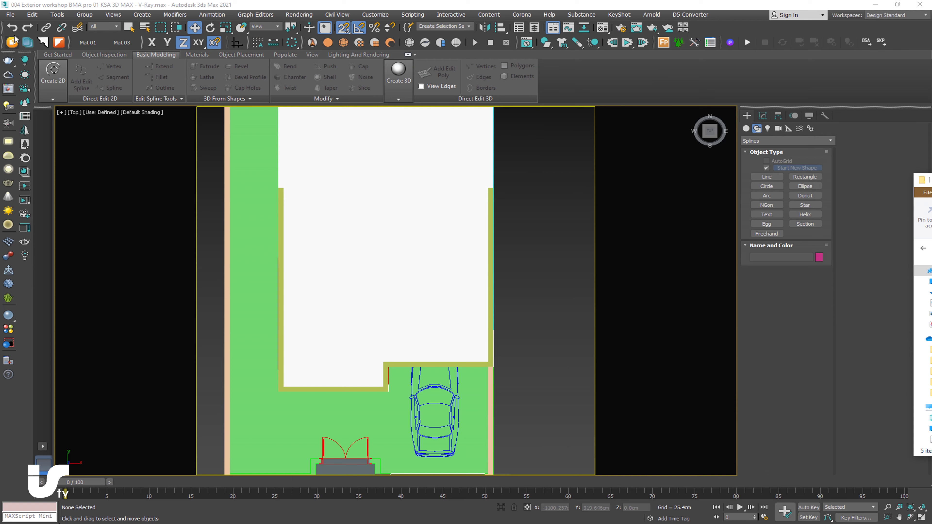
Merge all three VRay proxy objects from 33.max in the car folder, ignoring the missing-file warning.
{"action": "left_click", "coordinate": [10, 15]}
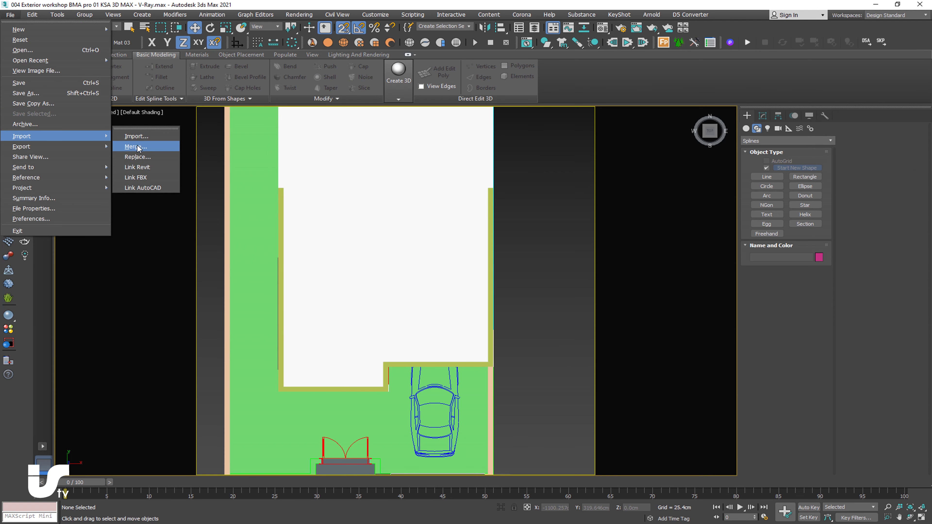
{"action": "left_click", "coordinate": [138, 147]}
{"action": "key", "text": "ctrl+v"}
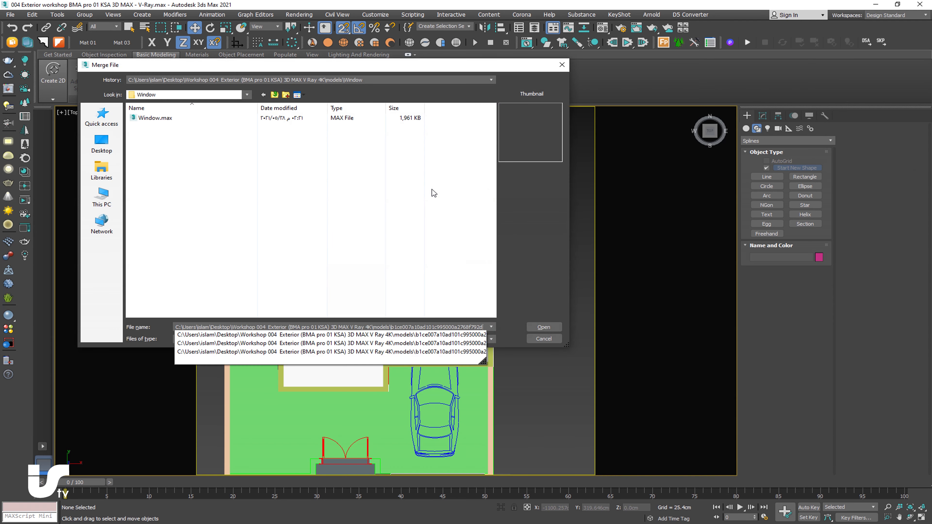
{"action": "key", "text": "Return"}
{"action": "left_click", "coordinate": [147, 118]}
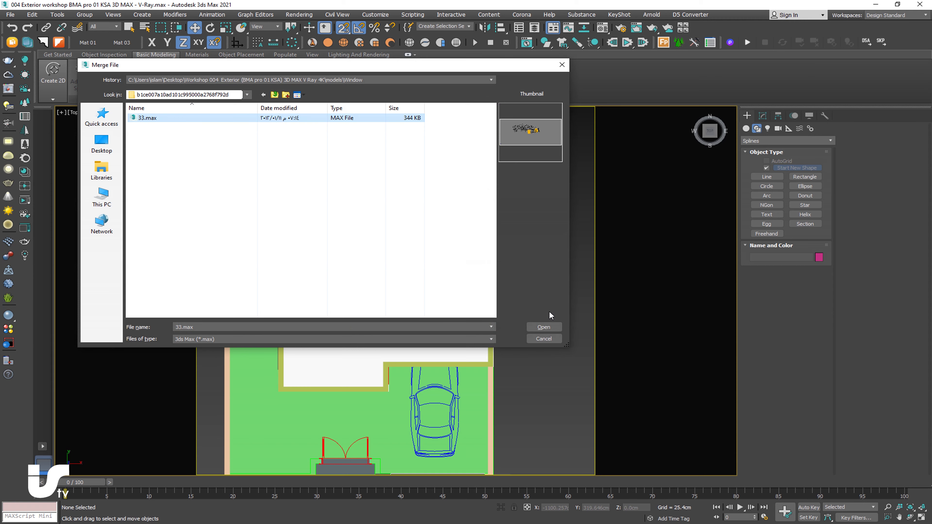
{"action": "left_click", "coordinate": [554, 329]}
{"action": "left_click", "coordinate": [535, 338]}
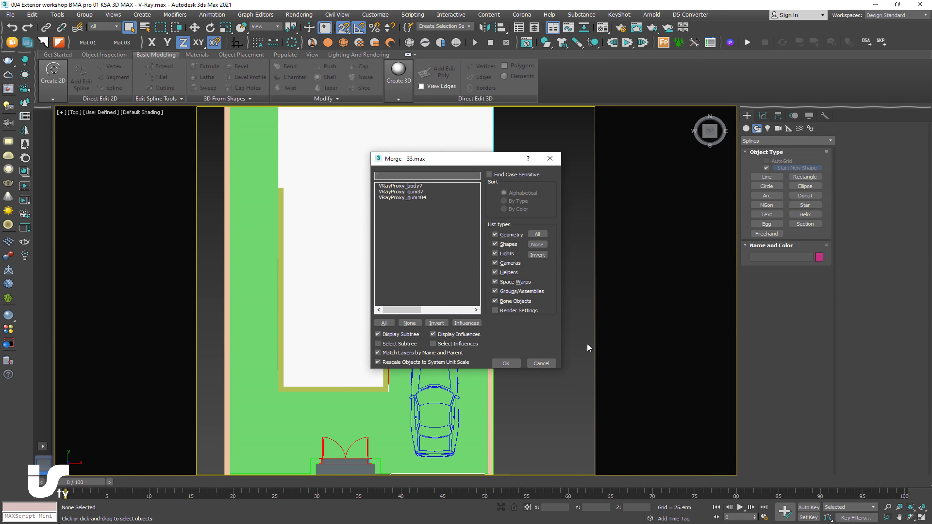
{"action": "left_click", "coordinate": [383, 323]}
{"action": "left_click", "coordinate": [506, 363]}
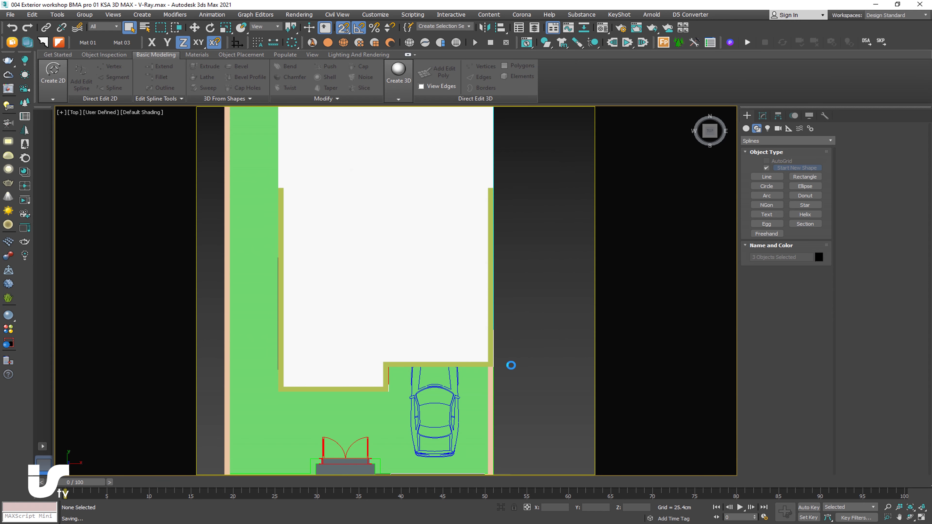
{"action": "scroll", "coordinate": [518, 350], "scroll_direction": "down", "scroll_amount": 3}
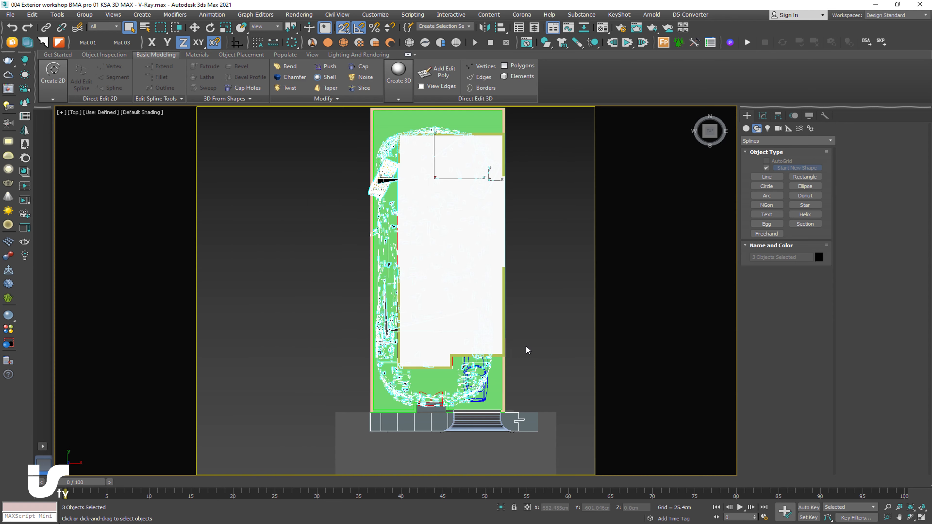
Move the merged car off the house plan to the right.
{"action": "left_click", "coordinate": [195, 27]}
{"action": "middle_click_drag", "start_coordinate": [247, 194], "coordinate": [182, 191]}
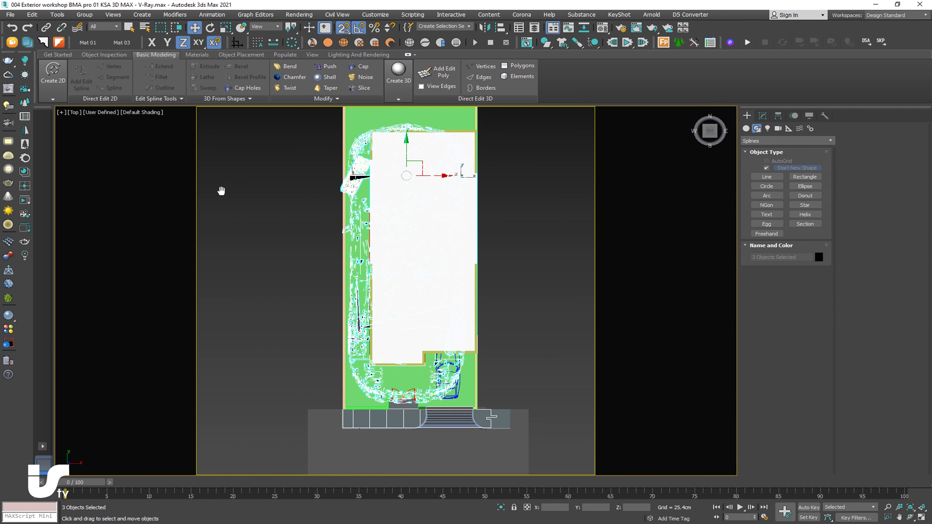
{"action": "left_click_drag", "start_coordinate": [470, 168], "coordinate": [643, 168]}
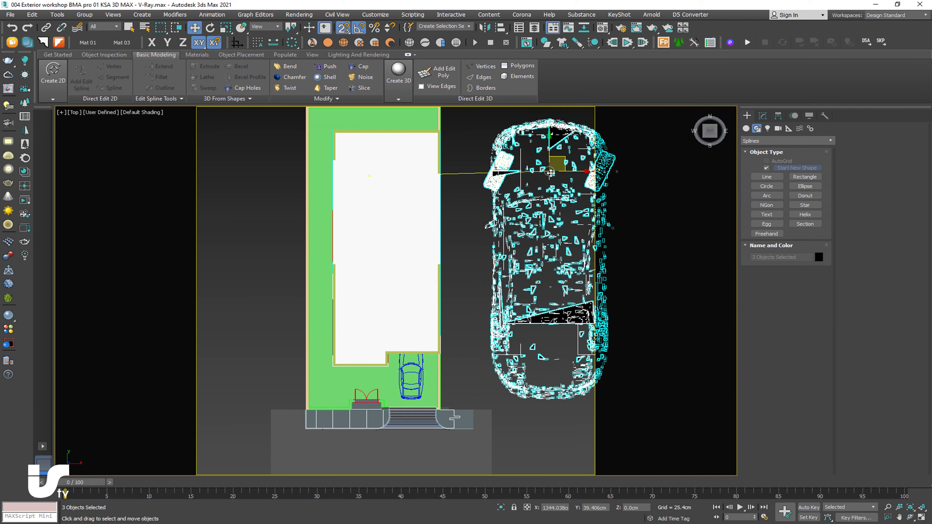
{"action": "middle_click_drag", "start_coordinate": [482, 235], "coordinate": [374, 234]}
{"action": "left_click", "coordinate": [472, 257]}
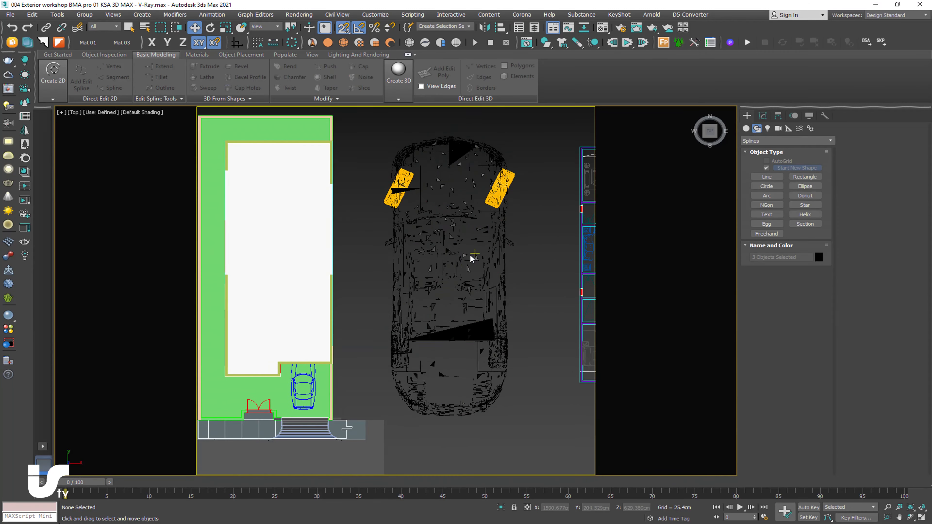
{"action": "left_click", "coordinate": [454, 260]}
{"action": "middle_click_drag", "start_coordinate": [453, 260], "coordinate": [418, 225], "text": "alt"}
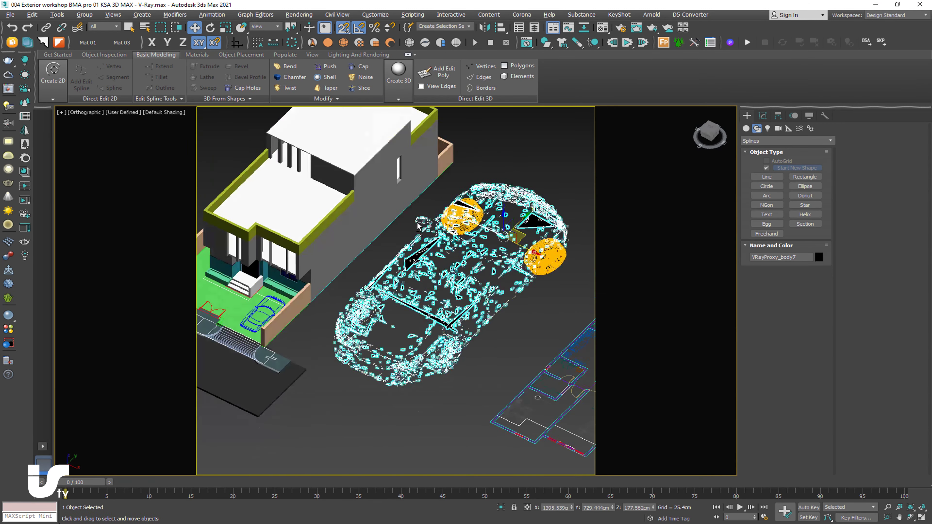
Set the car proxies' display to preview from file (faces).
{"action": "left_click", "coordinate": [763, 116]}
{"action": "middle_click_drag", "start_coordinate": [554, 275], "coordinate": [538, 271], "text": "alt"}
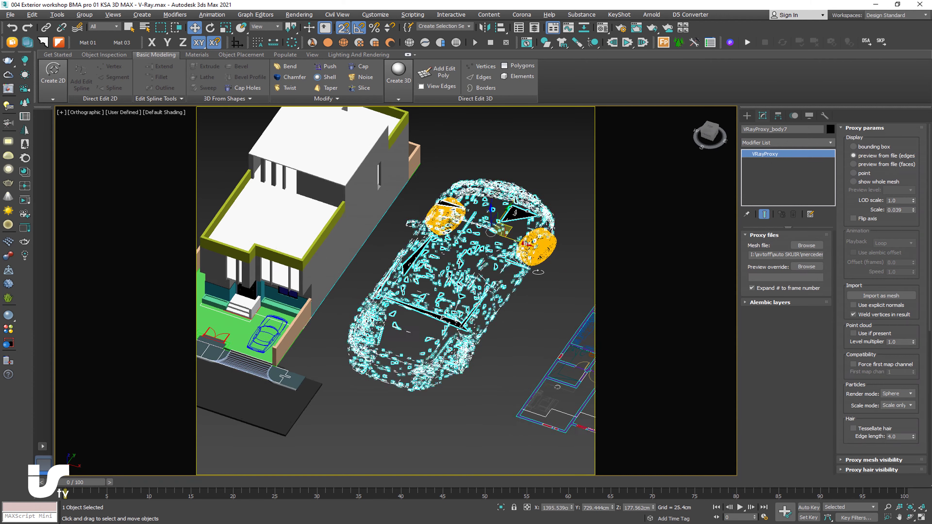
{"action": "scroll", "coordinate": [550, 265], "scroll_direction": "up", "scroll_amount": 2}
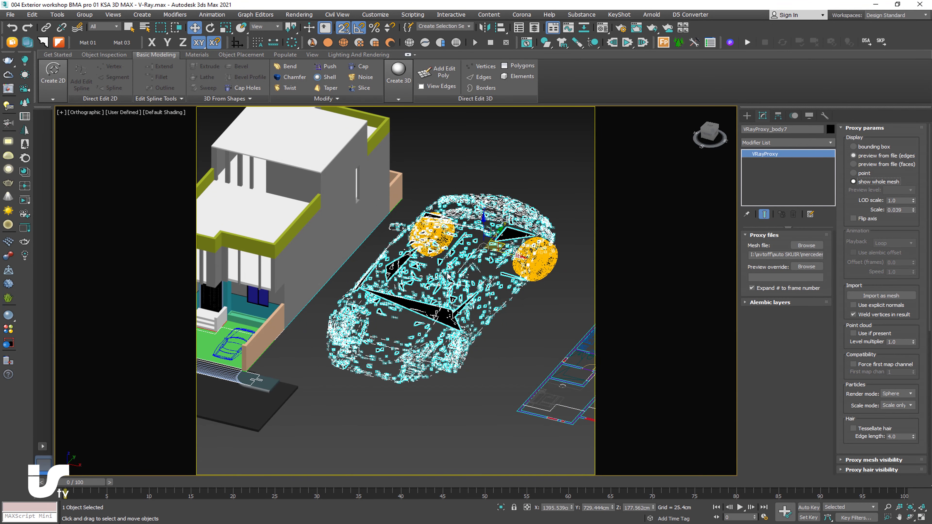
{"action": "left_click", "coordinate": [512, 310]}
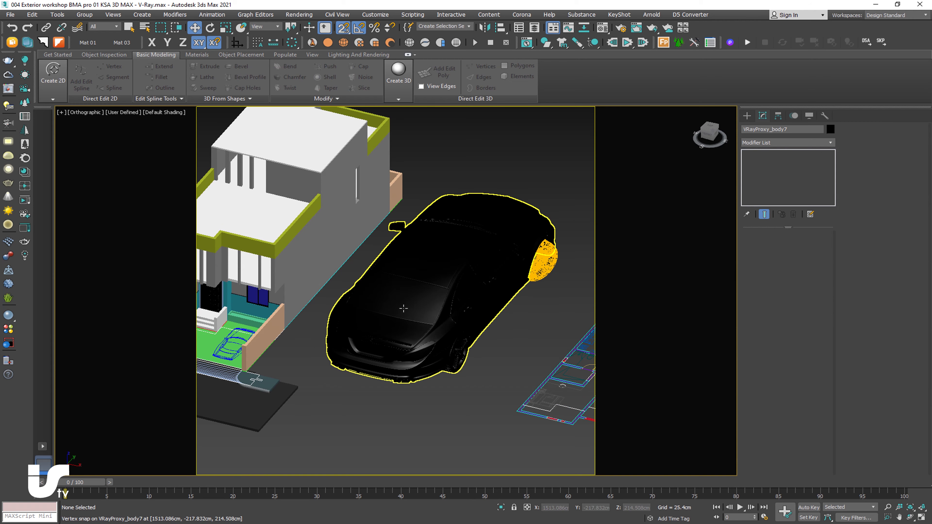
{"action": "middle_click_drag", "start_coordinate": [404, 307], "coordinate": [409, 305]}
{"action": "left_click", "coordinate": [418, 296]}
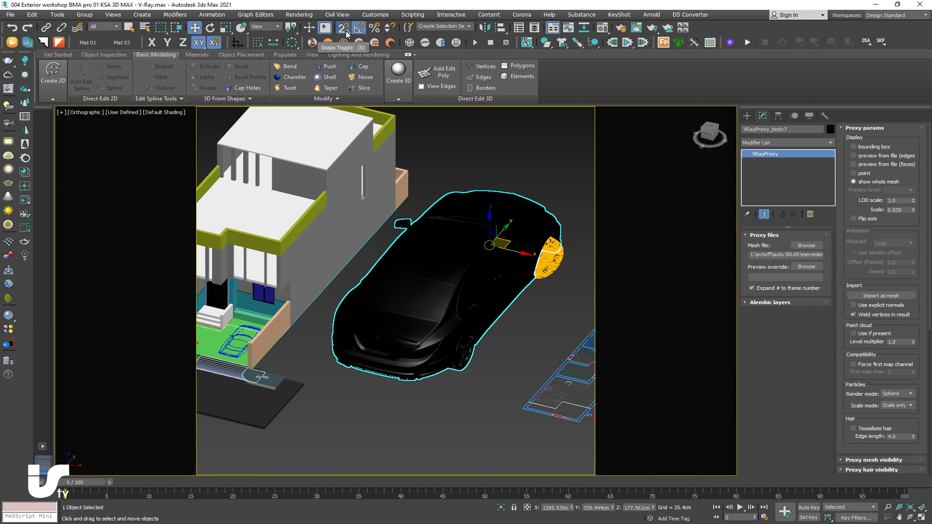
{"action": "mouse_move", "coordinate": [419, 296]}
{"action": "middle_mouse_down", "text": "alt"}
{"action": "mouse_move", "coordinate": [318, 266]}
{"action": "mouse_move", "coordinate": [451, 279]}
{"action": "mouse_move", "coordinate": [492, 271]}
{"action": "mouse_move", "coordinate": [482, 287]}
{"action": "mouse_move", "coordinate": [429, 285]}
{"action": "middle_mouse_up", "text": "alt"}
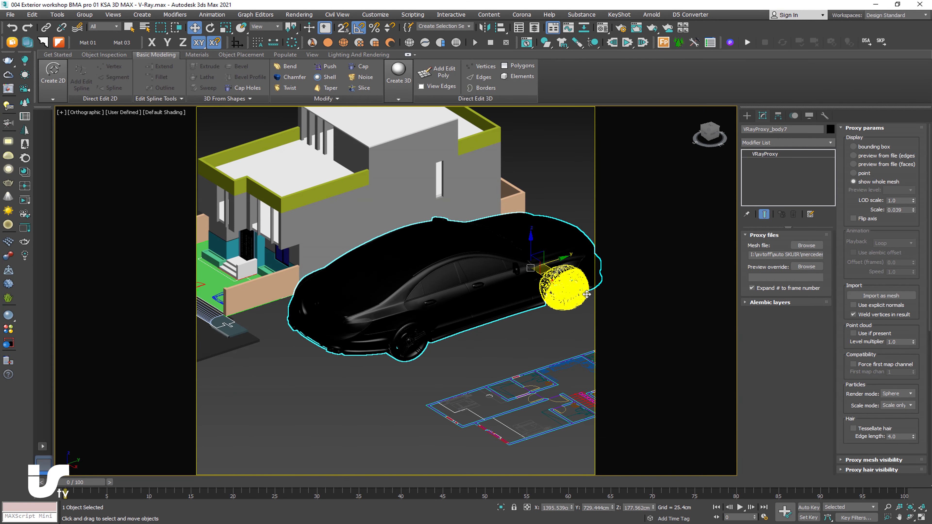
{"action": "left_click", "coordinate": [587, 294]}
{"action": "left_click", "coordinate": [862, 183]}
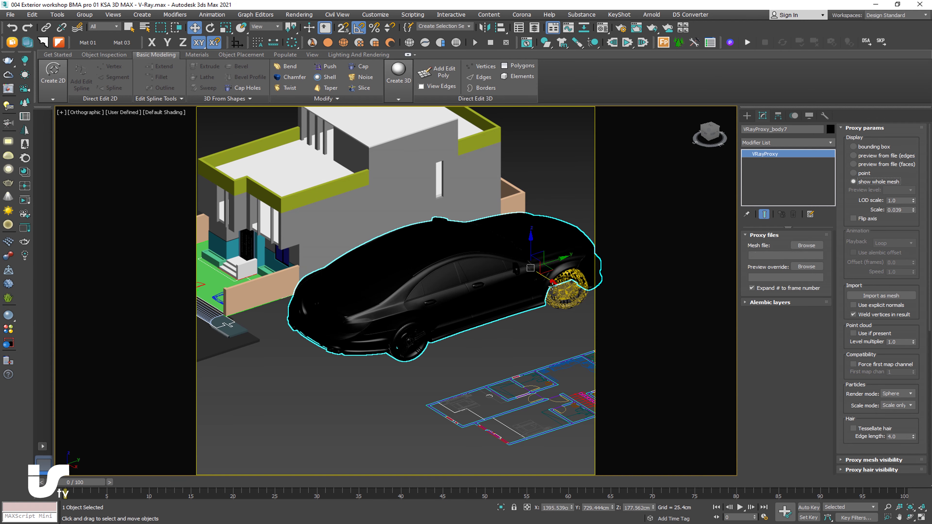
{"action": "left_click", "coordinate": [871, 166]}
{"action": "left_click", "coordinate": [575, 298]}
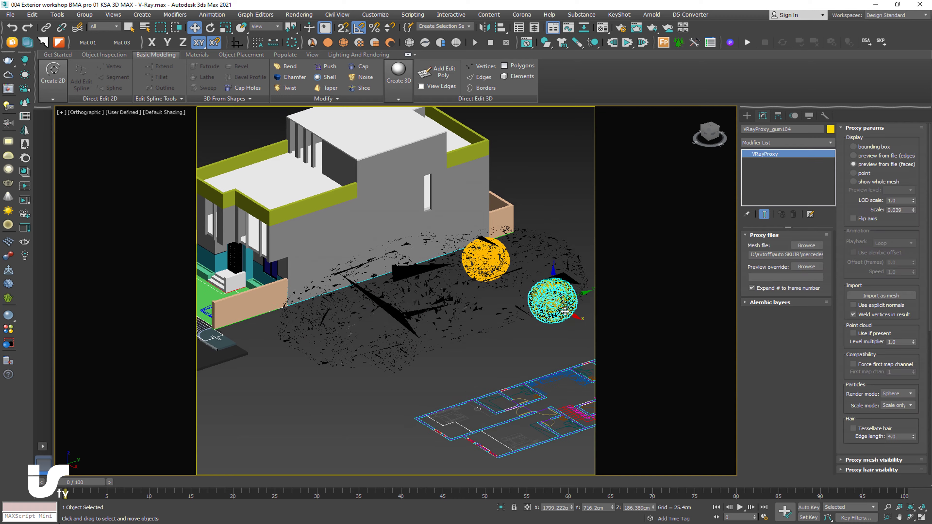
In Top view, rotate wheel proxies gum104 and gum37 to -90° on Z, then select all three proxies.
{"action": "key", "text": "t"}
{"action": "key", "text": "z"}
{"action": "scroll", "coordinate": [537, 314], "scroll_direction": "down", "scroll_amount": 5}
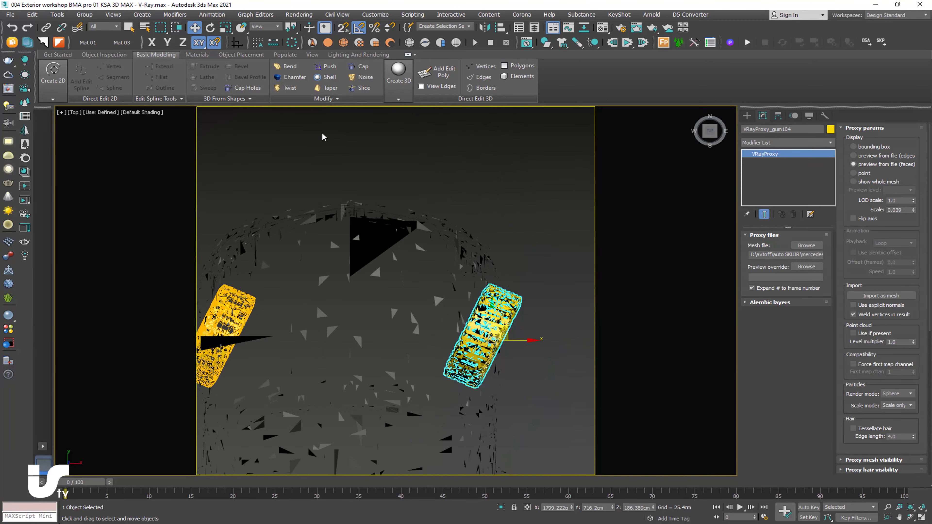
{"action": "left_click", "coordinate": [210, 27]}
{"action": "left_click_drag", "start_coordinate": [465, 316], "coordinate": [456, 319]}
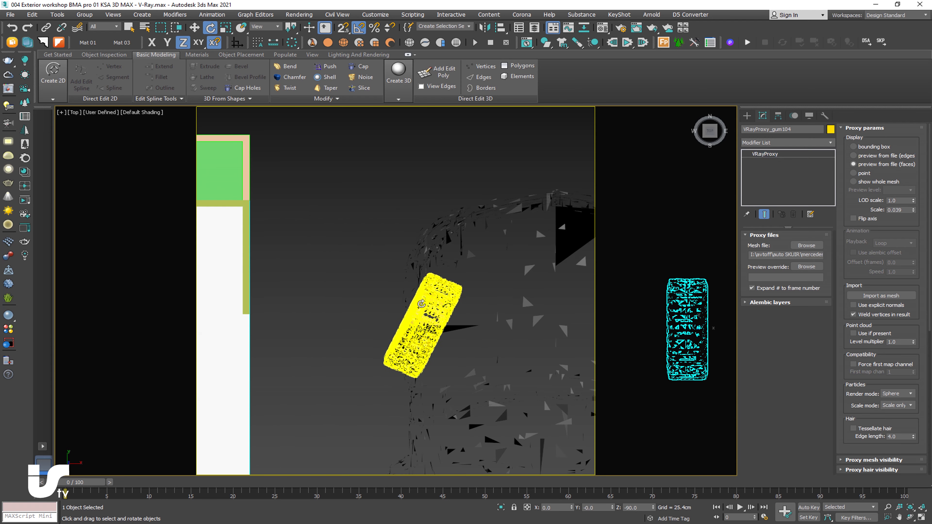
{"action": "left_click", "coordinate": [421, 303]}
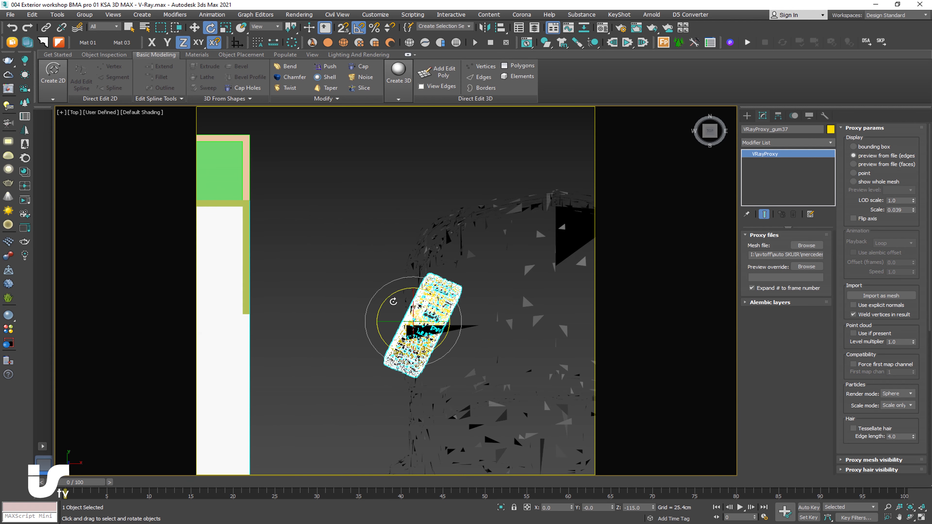
{"action": "left_click_drag", "start_coordinate": [386, 297], "coordinate": [376, 305]}
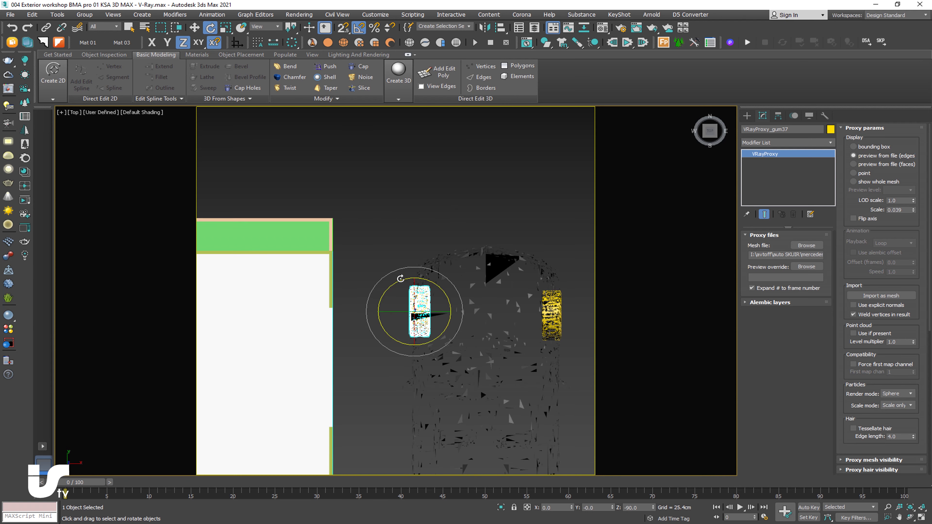
{"action": "scroll", "coordinate": [401, 279], "scroll_direction": "down", "scroll_amount": 4}
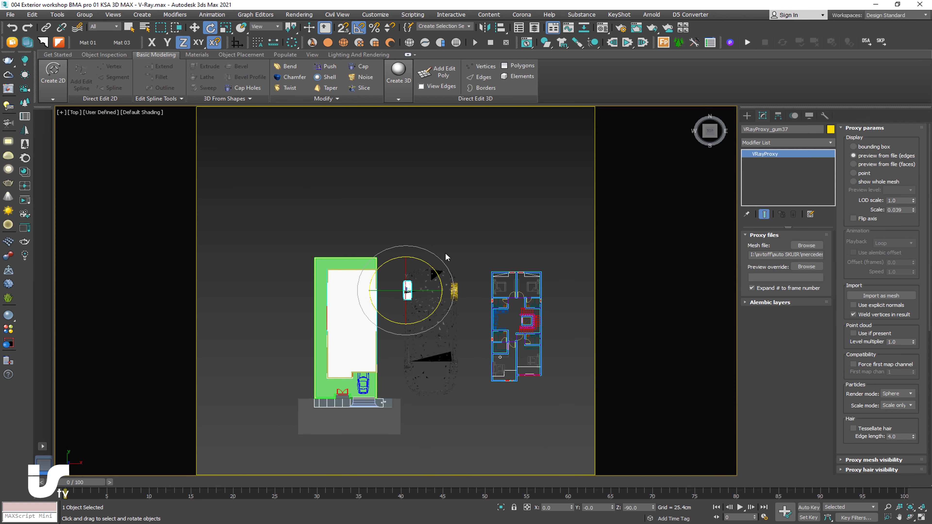
{"action": "left_click", "coordinate": [459, 253]}
{"action": "left_click_drag", "start_coordinate": [395, 371], "coordinate": [395, 372]}
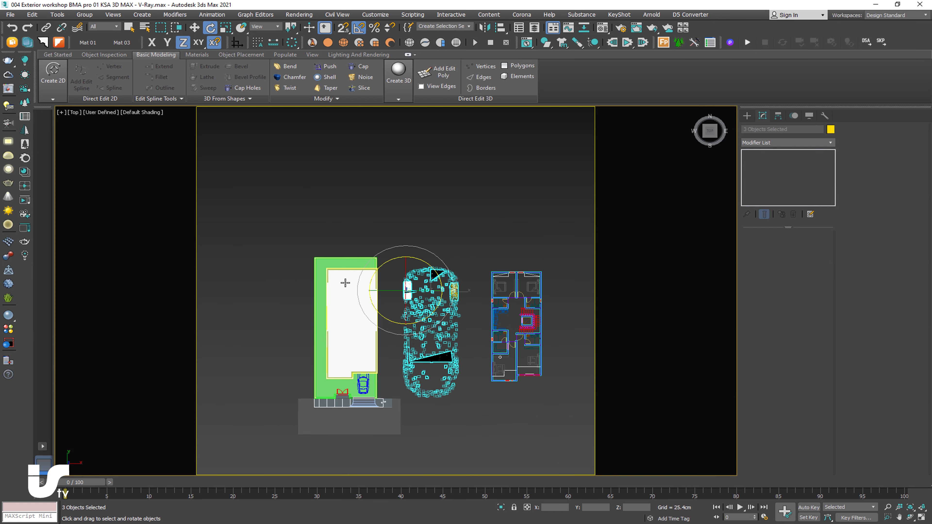
Group the three car proxies and move the group onto the driveway.
{"action": "left_click", "coordinate": [85, 15]}
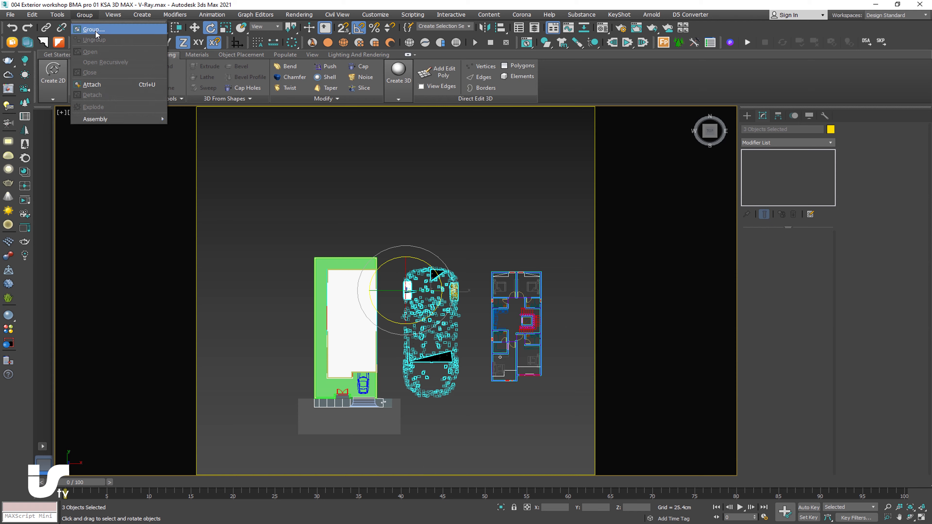
{"action": "left_click", "coordinate": [88, 25]}
{"action": "left_click", "coordinate": [472, 282]}
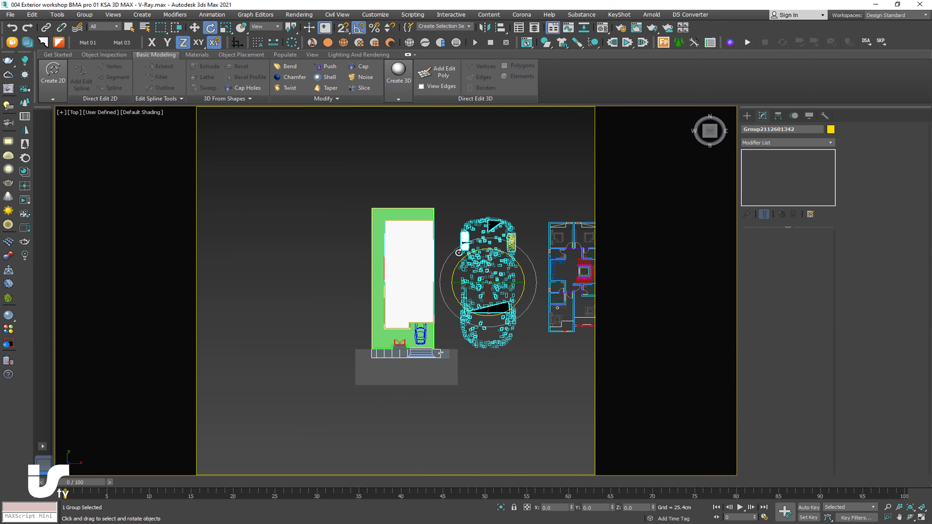
{"action": "key", "text": "w"}
{"action": "left_click_drag", "start_coordinate": [487, 283], "coordinate": [442, 345]}
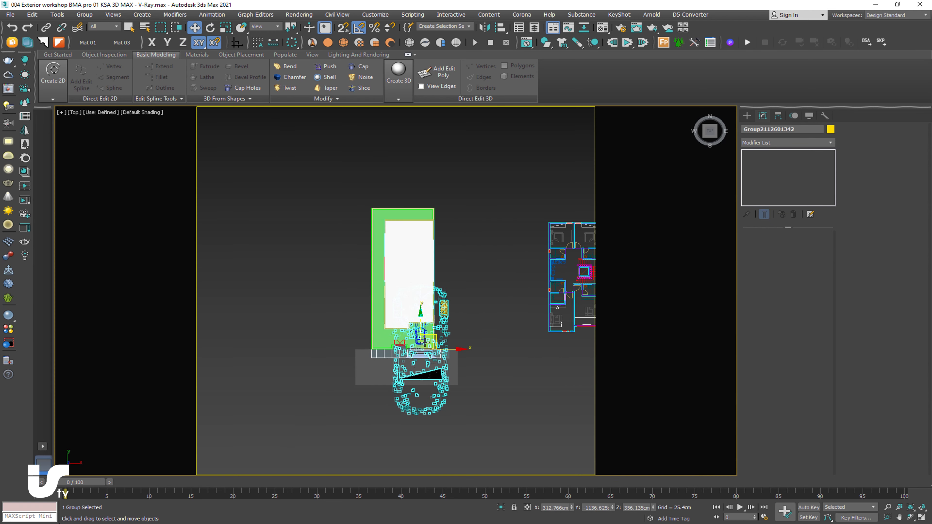
{"action": "scroll", "coordinate": [442, 315], "scroll_direction": "up", "scroll_amount": 5}
{"action": "middle_click_drag", "start_coordinate": [408, 254], "coordinate": [400, 233]}
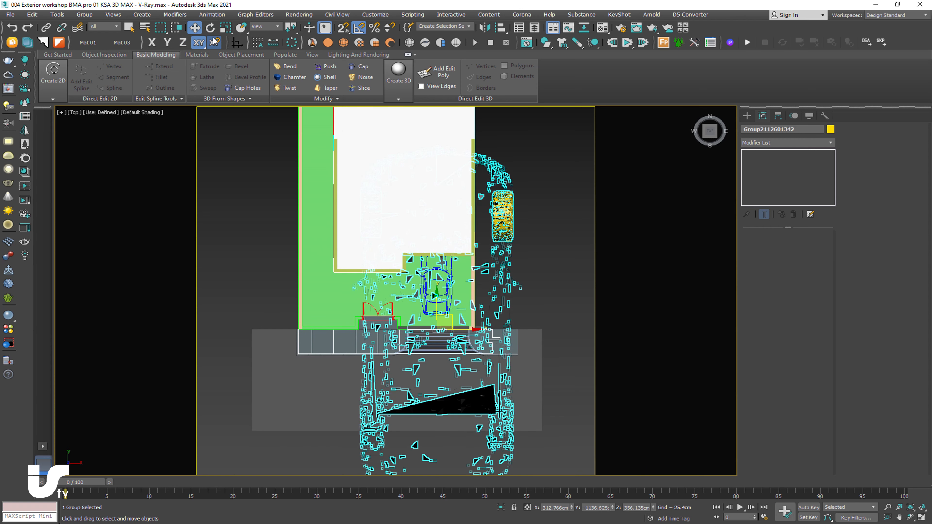
Scale the car group to 29 percent and move it further into the driveway.
{"action": "left_click", "coordinate": [211, 29]}
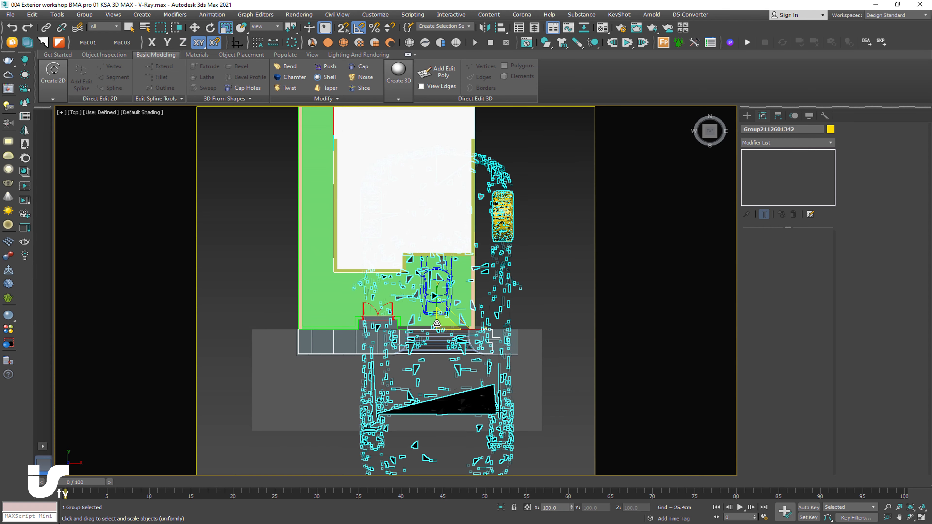
{"action": "left_click_drag", "start_coordinate": [436, 323], "coordinate": [384, 445]}
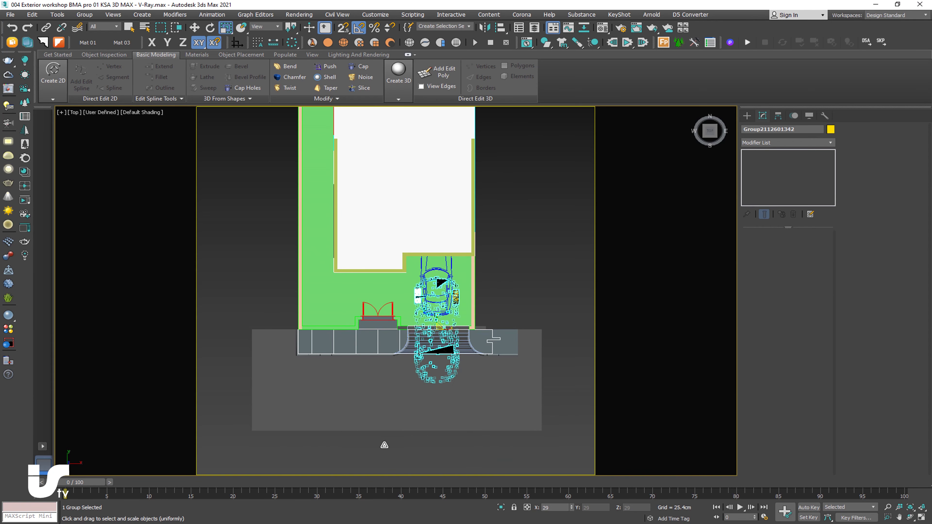
{"action": "scroll", "coordinate": [446, 367], "scroll_direction": "up", "scroll_amount": 4}
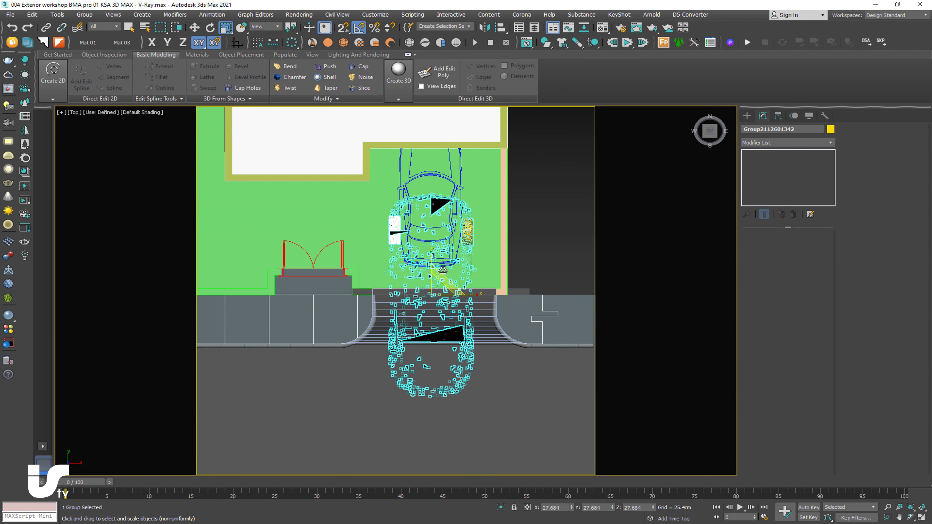
{"action": "middle_click_drag", "start_coordinate": [443, 270], "coordinate": [450, 316]}
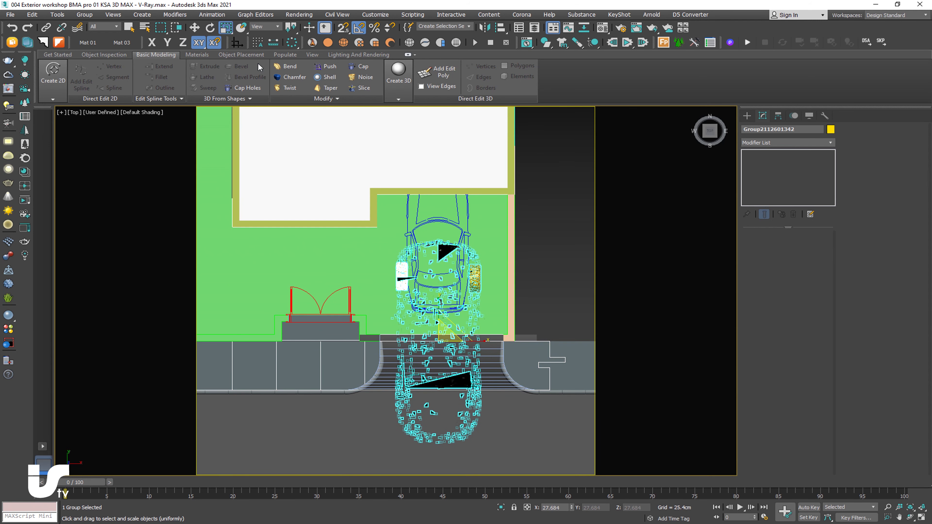
{"action": "left_click", "coordinate": [192, 29]}
{"action": "middle_click_drag", "start_coordinate": [444, 324], "coordinate": [434, 350]}
{"action": "mouse_move", "coordinate": [434, 350]}
{"action": "left_mouse_down"}
{"action": "mouse_move", "coordinate": [435, 267]}
{"action": "mouse_move", "coordinate": [424, 300]}
{"action": "left_mouse_up"}
{"action": "left_click", "coordinate": [226, 28]}
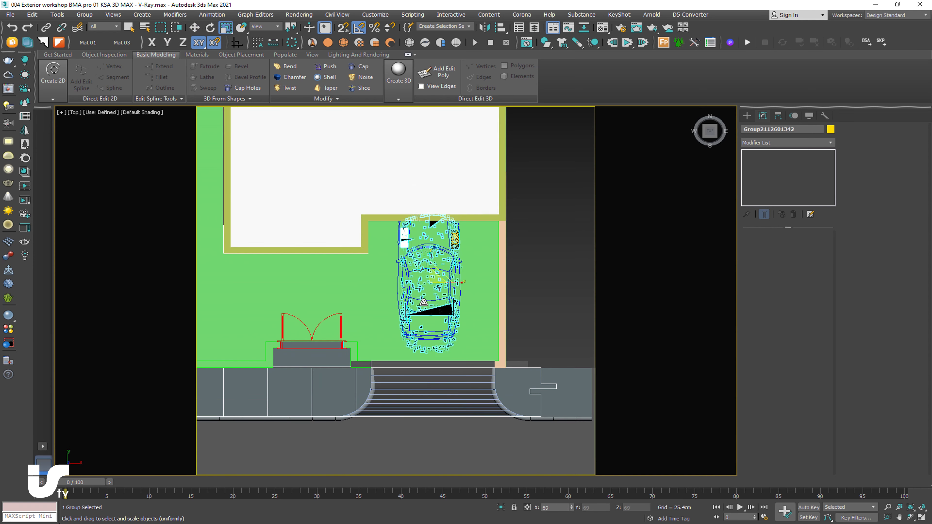
{"action": "mouse_move", "coordinate": [424, 300]}
{"action": "middle_mouse_down", "text": "alt"}
{"action": "mouse_move", "coordinate": [492, 250]}
{"action": "mouse_move", "coordinate": [706, 153]}
{"action": "middle_mouse_up", "text": "alt"}
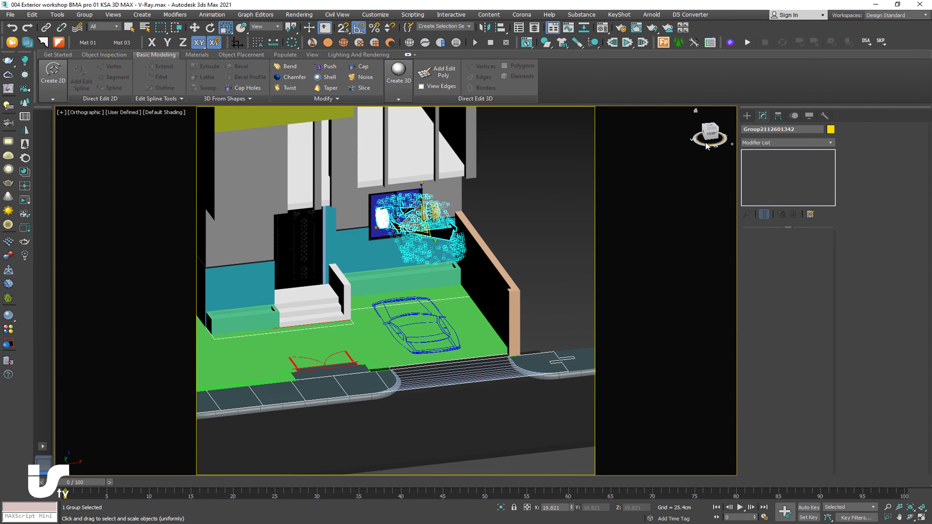
{"action": "left_click", "coordinate": [712, 137]}
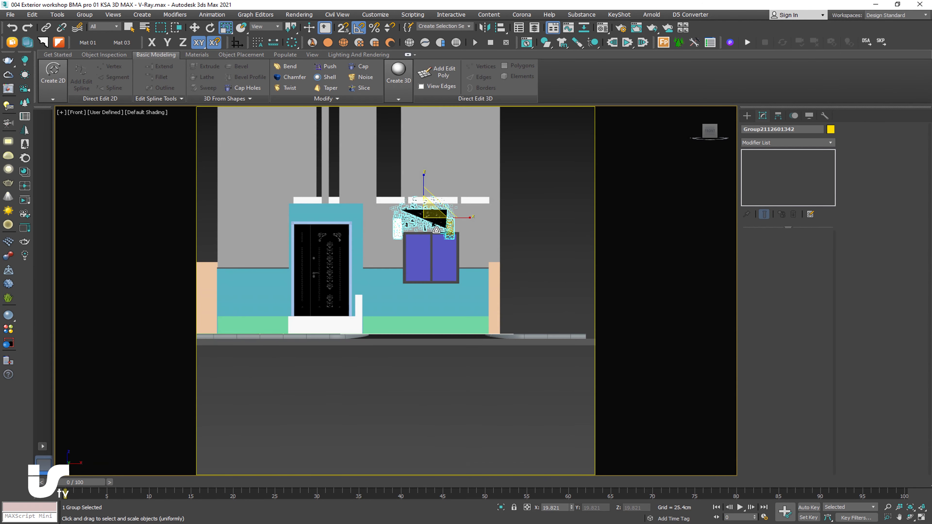
Drag the car group down from window height until it rests on the driveway ground.
{"action": "scroll", "coordinate": [436, 230], "scroll_direction": "up", "scroll_amount": 2}
{"action": "scroll", "coordinate": [436, 230], "scroll_direction": "up", "scroll_amount": 2}
{"action": "left_click", "coordinate": [194, 27]}
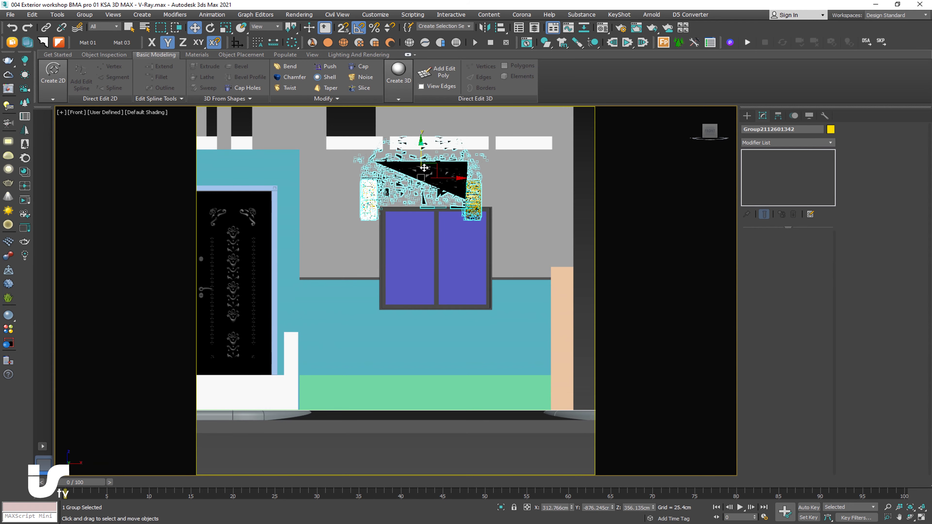
{"action": "left_click_drag", "start_coordinate": [423, 171], "coordinate": [428, 347]}
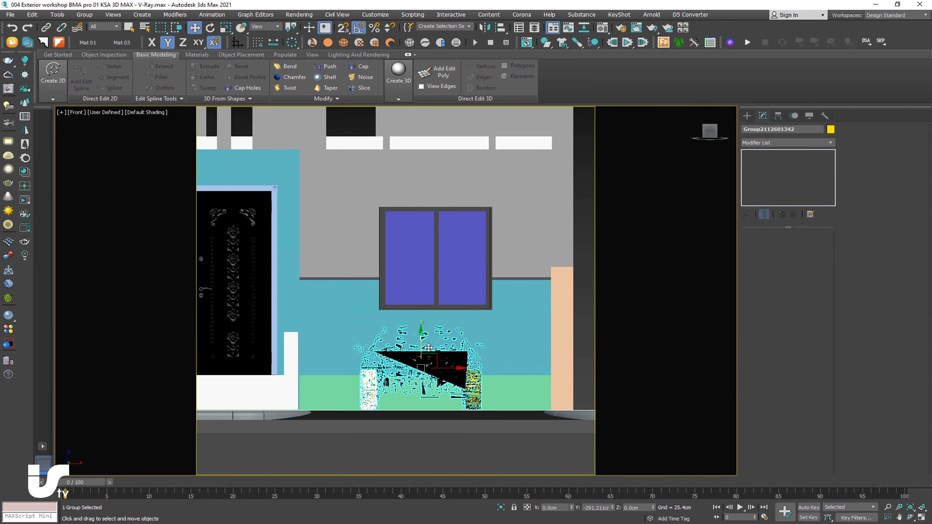
{"action": "scroll", "coordinate": [428, 347], "scroll_direction": "up", "scroll_amount": 2}
{"action": "scroll", "coordinate": [418, 331], "scroll_direction": "up", "scroll_amount": 2}
{"action": "scroll", "coordinate": [402, 297], "scroll_direction": "up", "scroll_amount": 1}
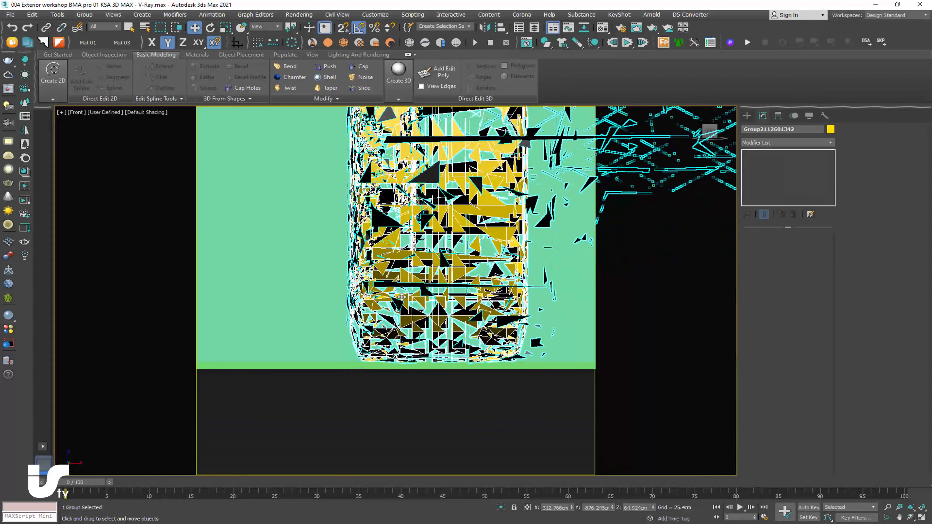
{"action": "left_click_drag", "start_coordinate": [414, 278], "coordinate": [405, 279]}
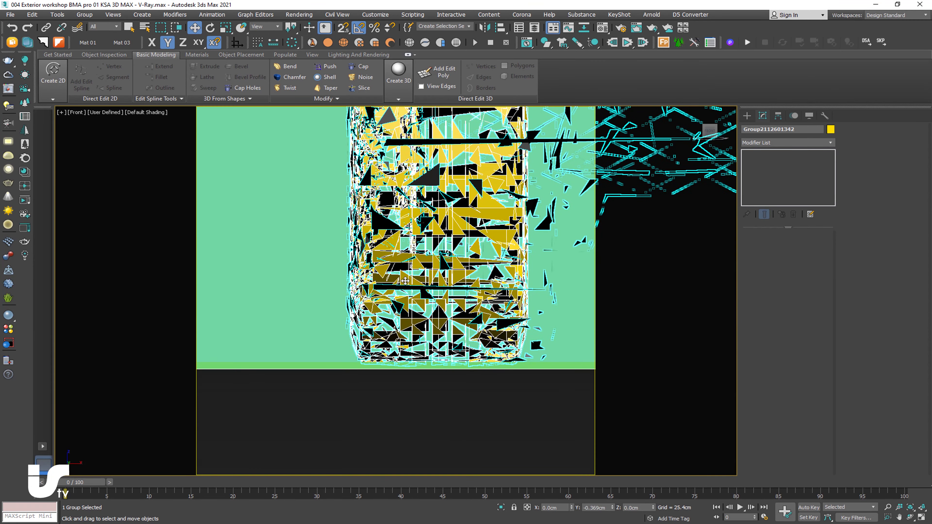
{"action": "mouse_move", "coordinate": [405, 279]}
{"action": "middle_mouse_down", "text": "alt"}
{"action": "mouse_move", "coordinate": [360, 329]}
{"action": "mouse_move", "coordinate": [367, 286]}
{"action": "middle_mouse_up", "text": "alt"}
{"action": "scroll", "coordinate": [360, 328], "scroll_direction": "down", "scroll_amount": 3}
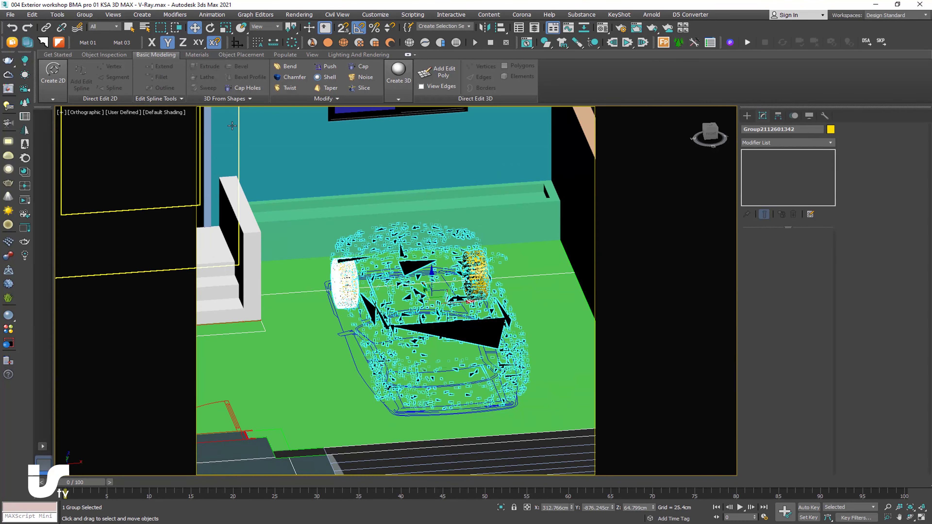
{"action": "left_click", "coordinate": [103, 26]}
Set the car body and both wheel proxies to show whole mesh.
{"action": "left_click", "coordinate": [407, 282]}
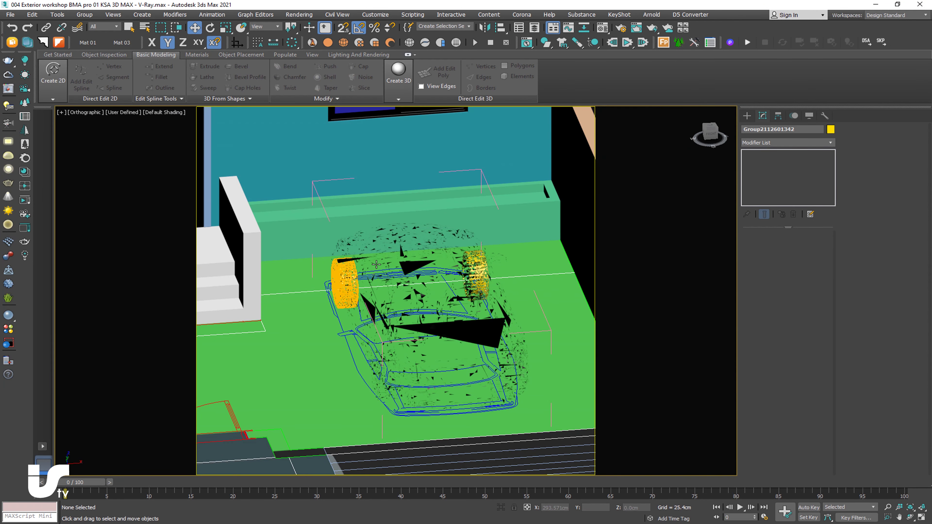
{"action": "left_click", "coordinate": [407, 282]}
{"action": "middle_click_drag", "start_coordinate": [407, 282], "coordinate": [440, 257], "text": "alt"}
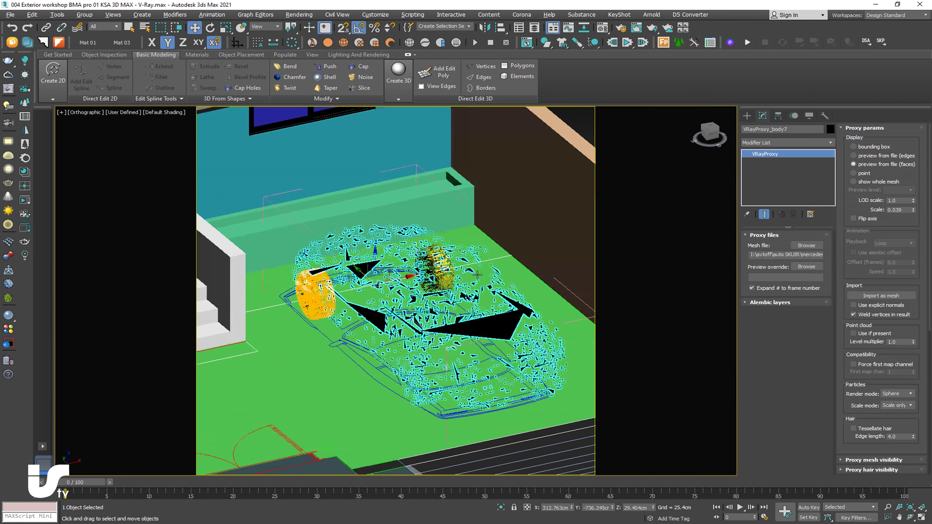
{"action": "left_click", "coordinate": [875, 182]}
{"action": "middle_click_drag", "start_coordinate": [488, 297], "coordinate": [452, 306], "text": "alt"}
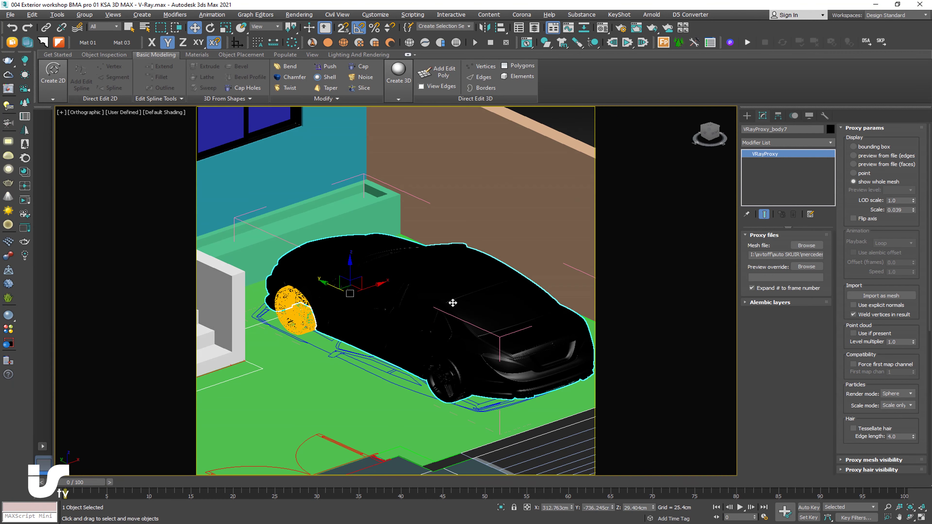
{"action": "left_click", "coordinate": [308, 305]}
{"action": "left_click", "coordinate": [875, 182]}
{"action": "middle_click_drag", "start_coordinate": [440, 346], "coordinate": [432, 321], "text": "alt"}
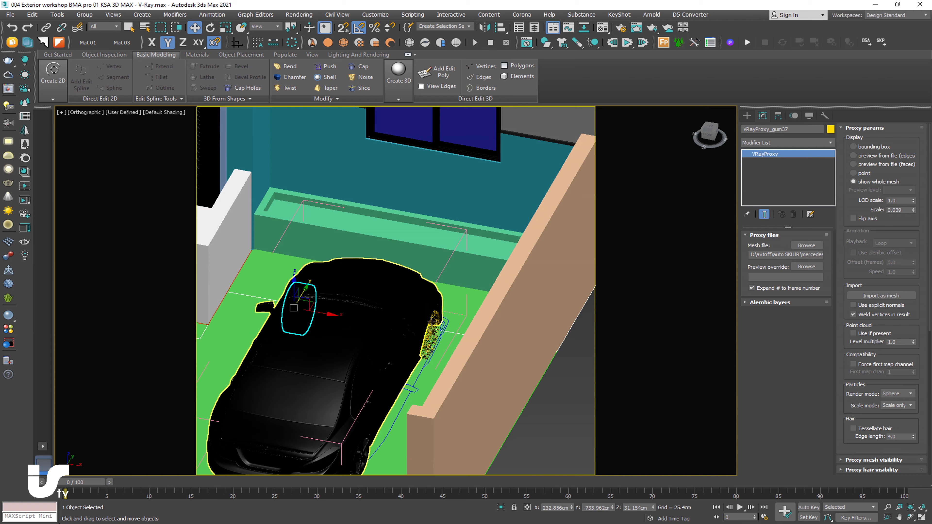
{"action": "left_click", "coordinate": [432, 321]}
{"action": "left_click", "coordinate": [875, 182]}
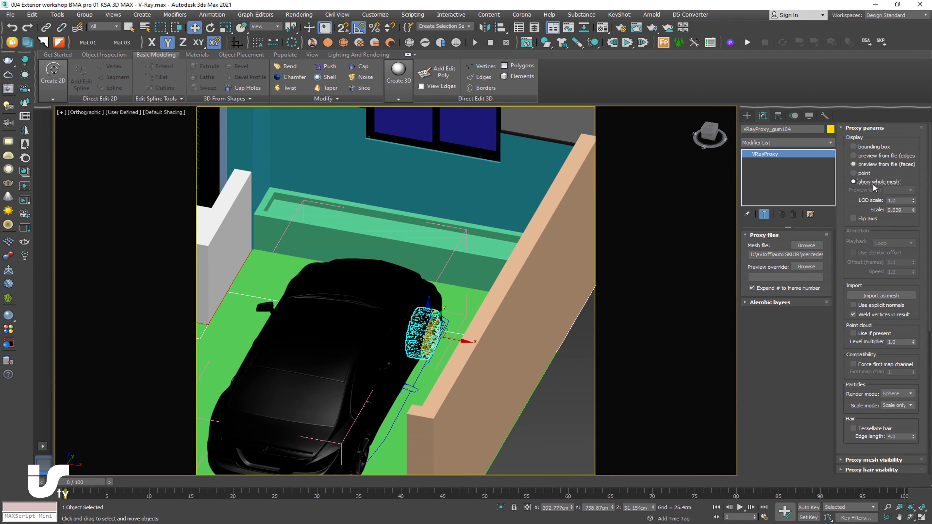
Close the car group back up and bring up its object colour choices.
{"action": "middle_click_drag", "start_coordinate": [468, 265], "coordinate": [422, 387], "text": "alt"}
{"action": "left_click", "coordinate": [422, 388]}
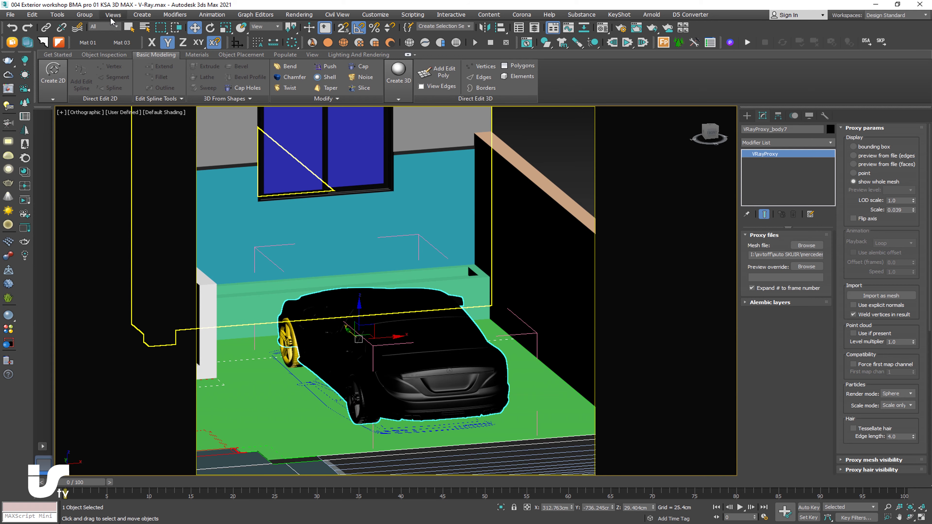
{"action": "left_click", "coordinate": [84, 14]}
{"action": "left_click", "coordinate": [93, 73]}
{"action": "middle_click_drag", "start_coordinate": [403, 326], "coordinate": [376, 330], "text": "alt"}
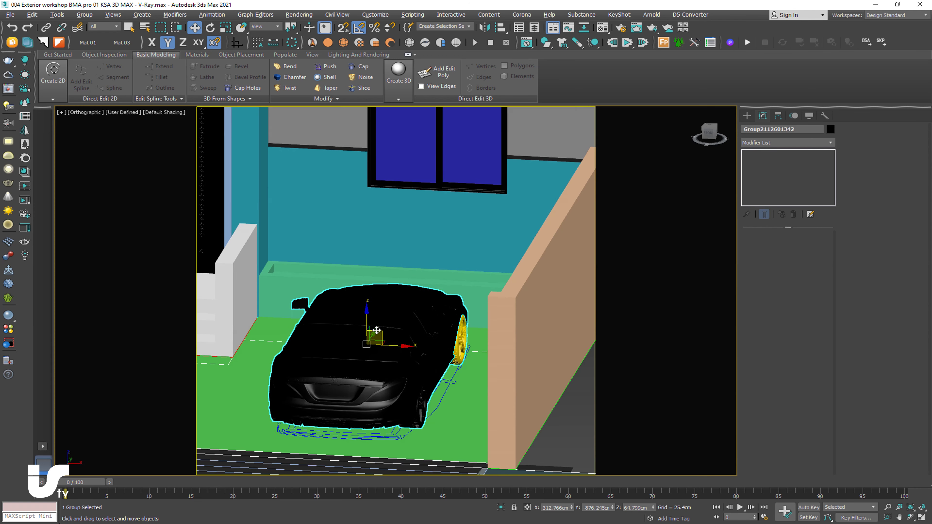
{"action": "left_click", "coordinate": [830, 129]}
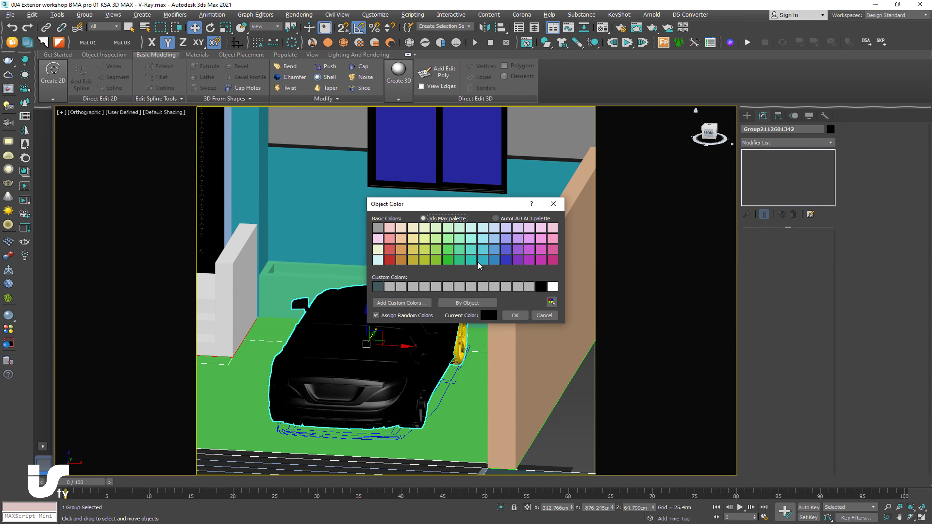
Give the car a dark slate grey object colour and view through VRayCam001.
{"action": "left_click", "coordinate": [552, 260]}
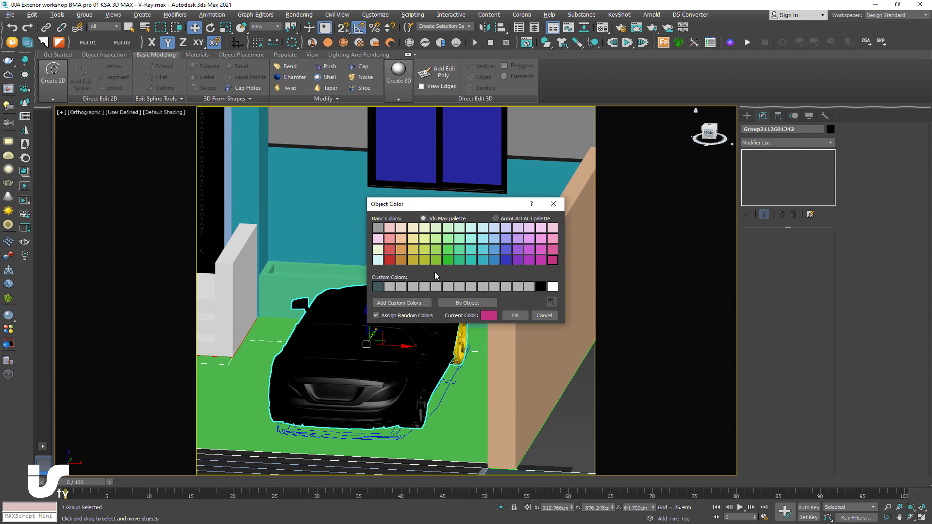
{"action": "left_click", "coordinate": [380, 287]}
{"action": "left_click", "coordinate": [515, 315]}
{"action": "middle_click_drag", "start_coordinate": [371, 321], "coordinate": [405, 323], "text": "alt"}
{"action": "key", "text": "shift+z"}
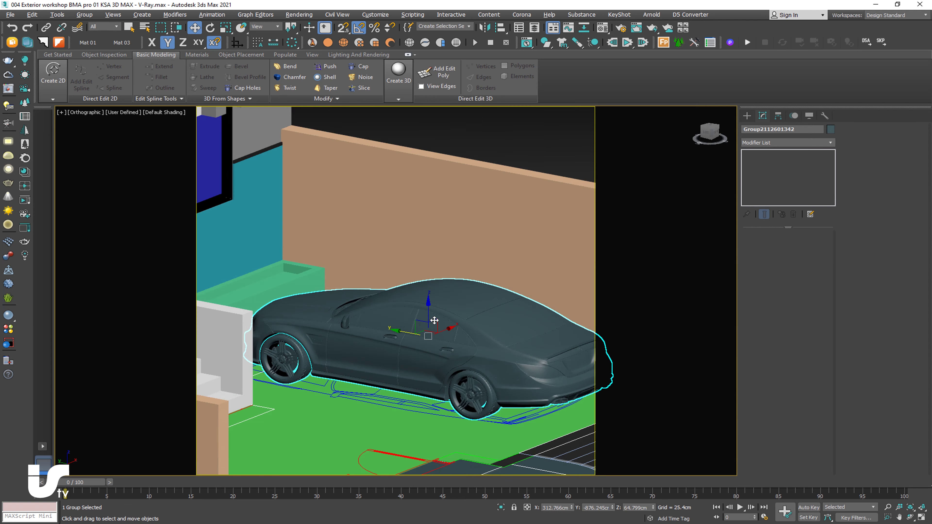
{"action": "key", "text": "shift+z"}
{"action": "key", "text": "shift+z"}
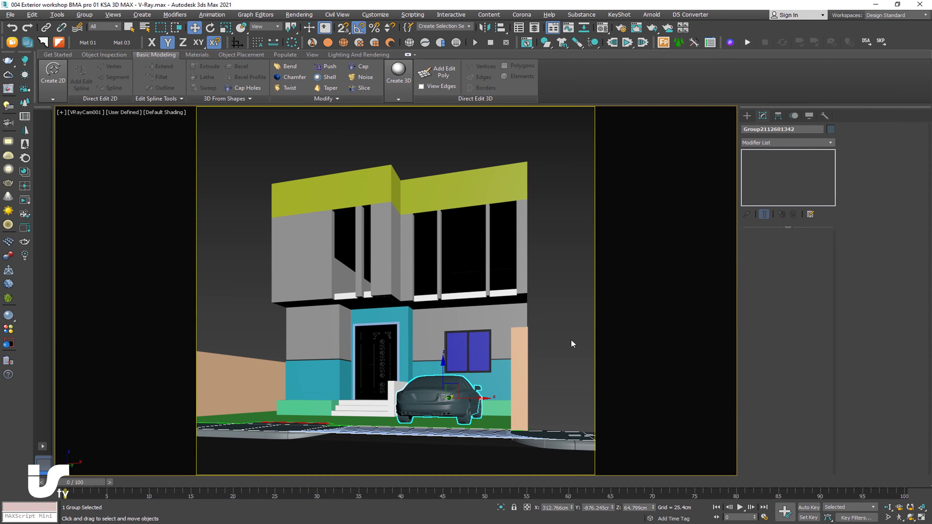
Nudge the car group slightly right on X and mirror it on Y with No Clone.
{"action": "left_click", "coordinate": [562, 347]}
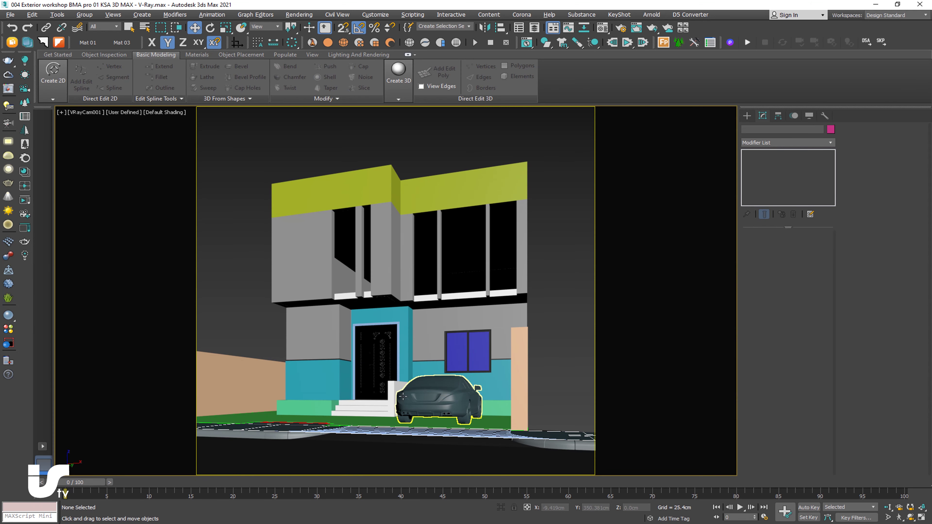
{"action": "left_click", "coordinate": [437, 395]}
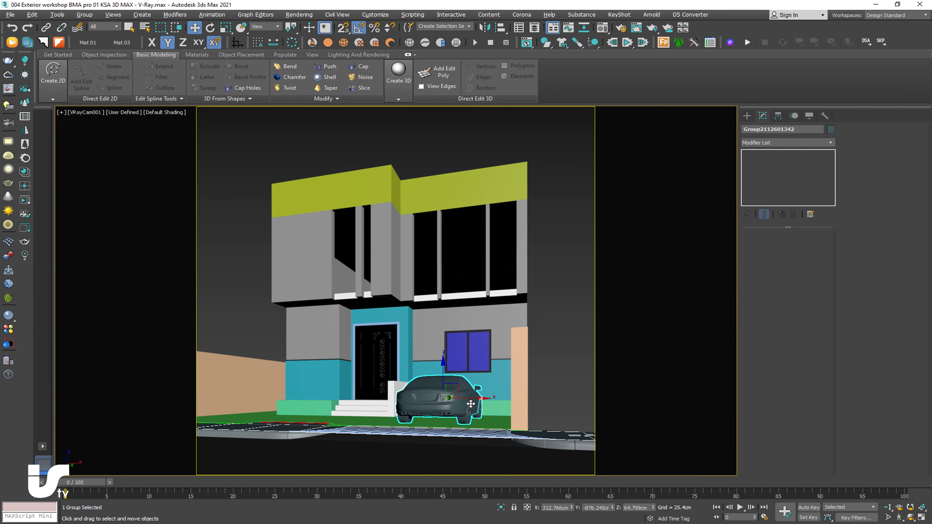
{"action": "left_click_drag", "start_coordinate": [472, 400], "coordinate": [477, 400]}
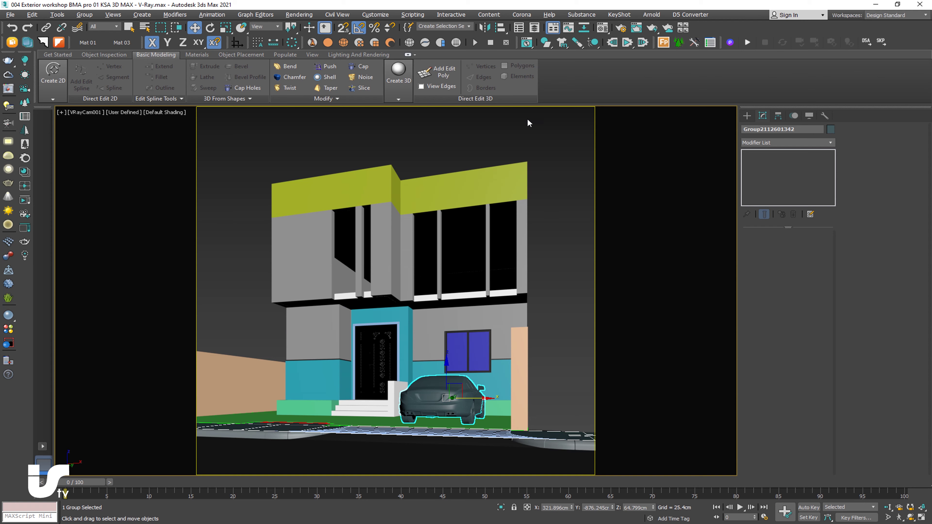
{"action": "left_click", "coordinate": [484, 27]}
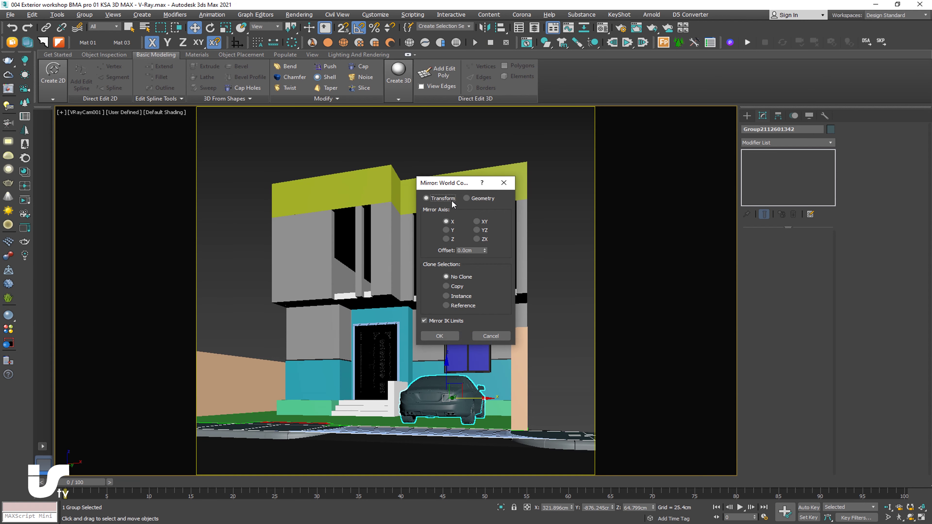
{"action": "left_click_drag", "start_coordinate": [454, 204], "coordinate": [563, 207]}
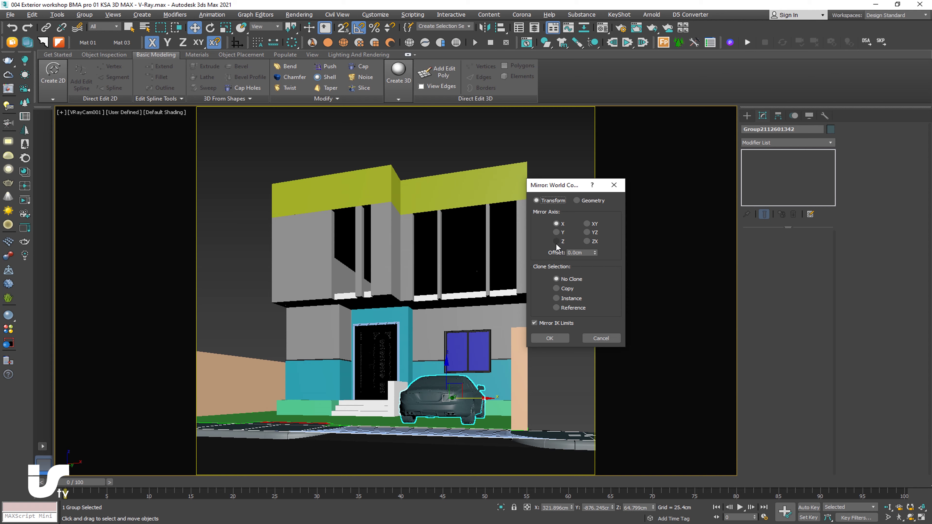
{"action": "left_click", "coordinate": [556, 232]}
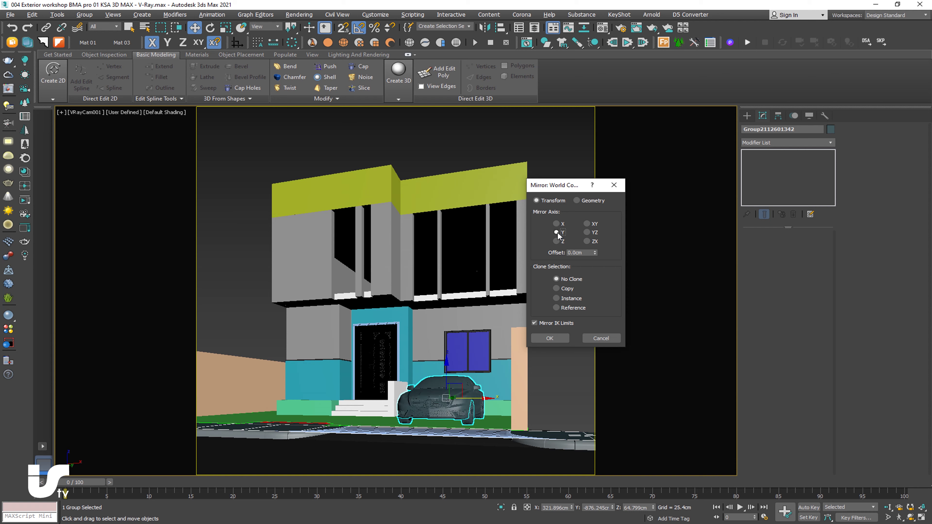
{"action": "left_click", "coordinate": [557, 339]}
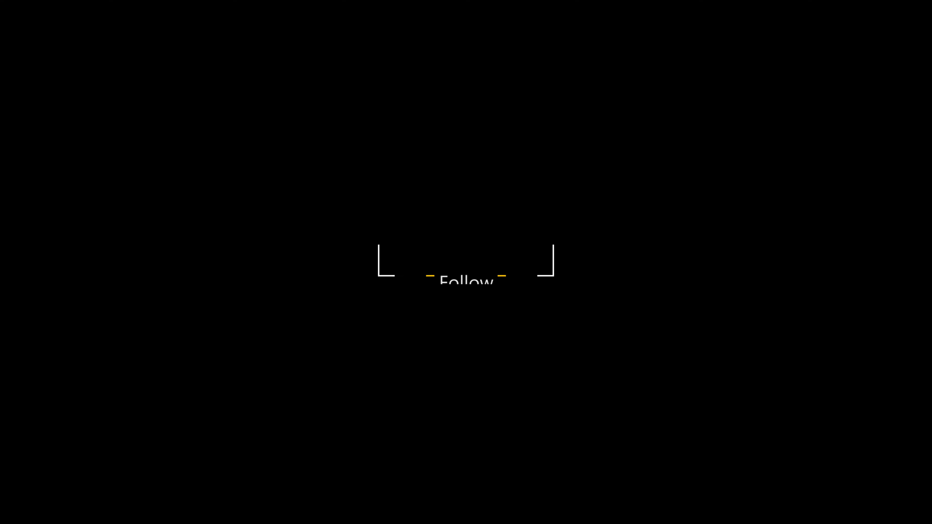